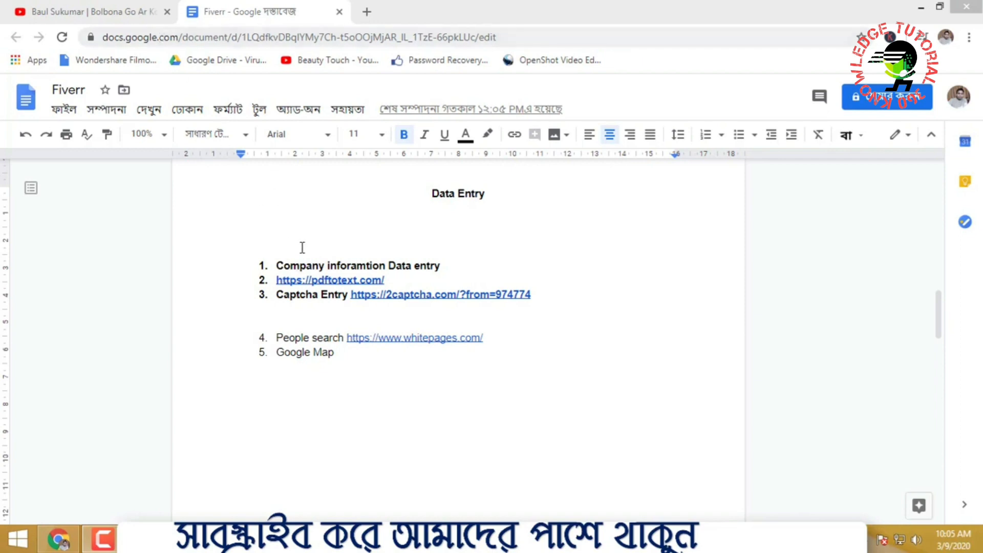
# Search Google for fiverr in a new browser tab and open the Fiverr site
pyautogui.click(506, 279)
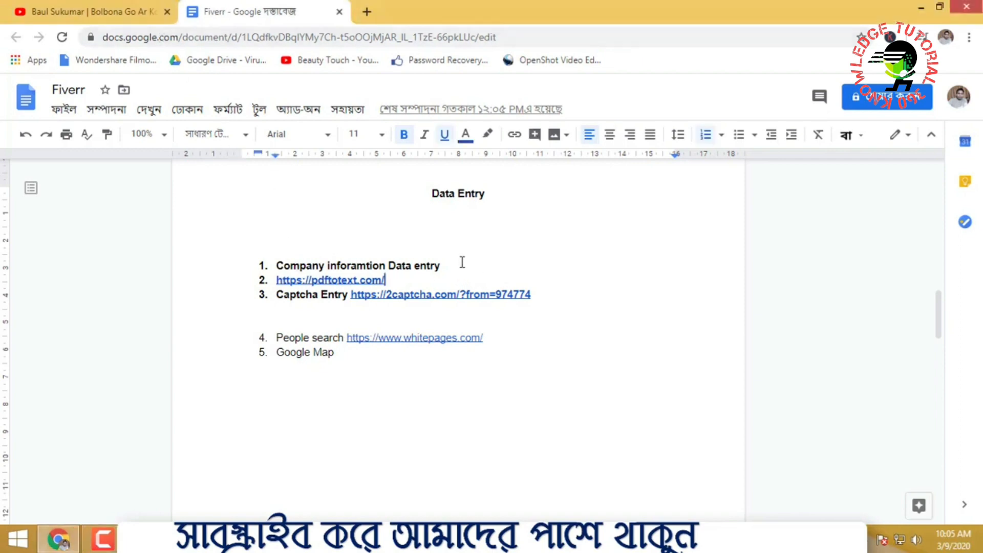
pyautogui.click(397, 365)
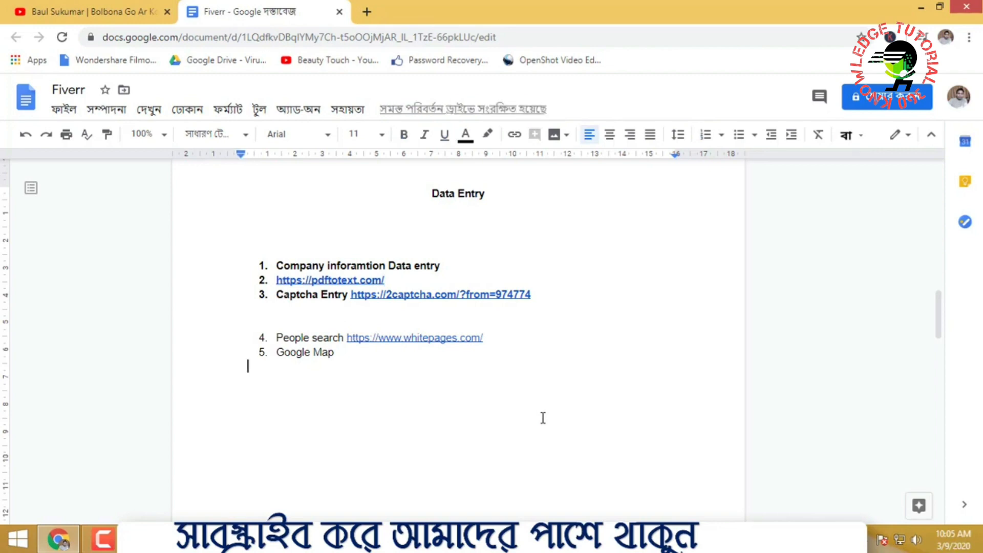
pyautogui.click(363, 12)
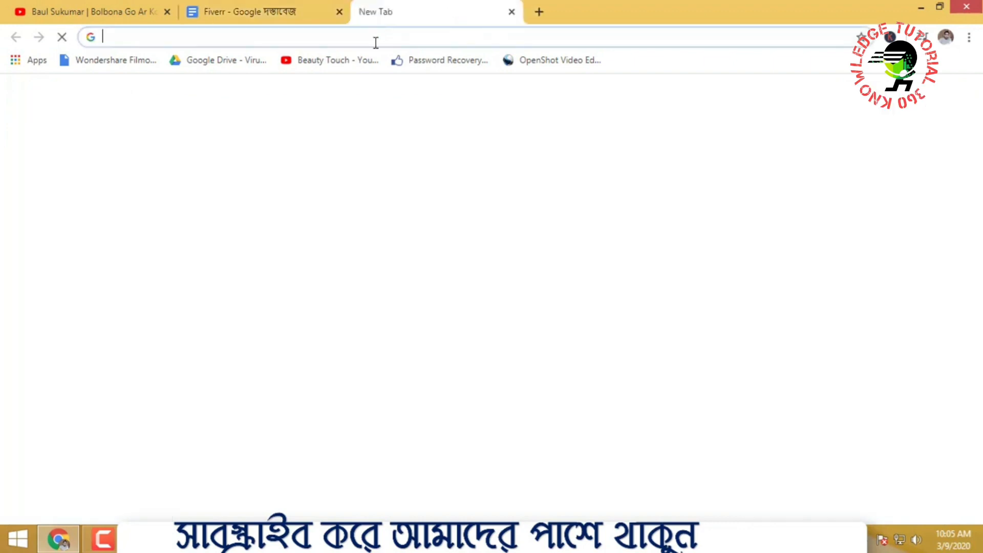
pyautogui.write('fi')
pyautogui.press('Return')
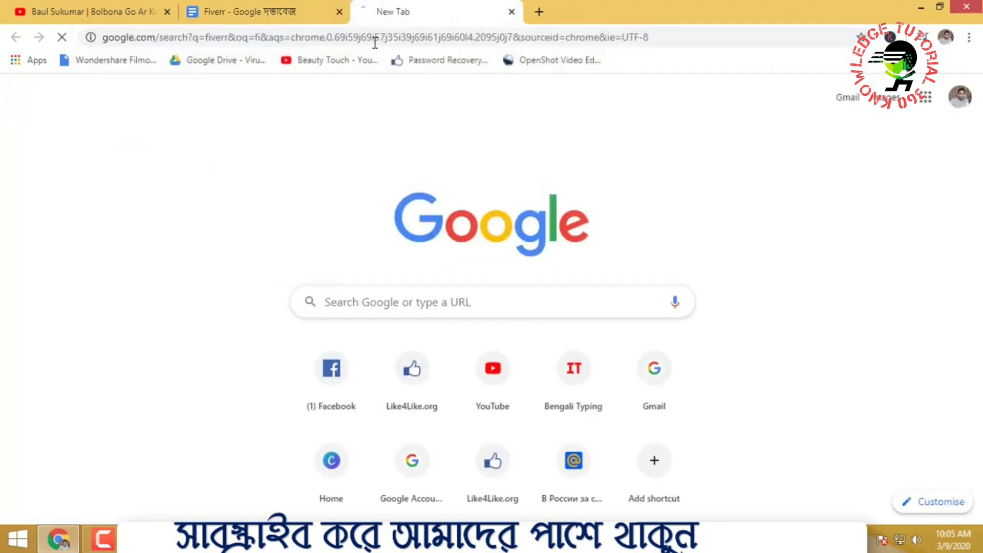
pyautogui.click(223, 228)
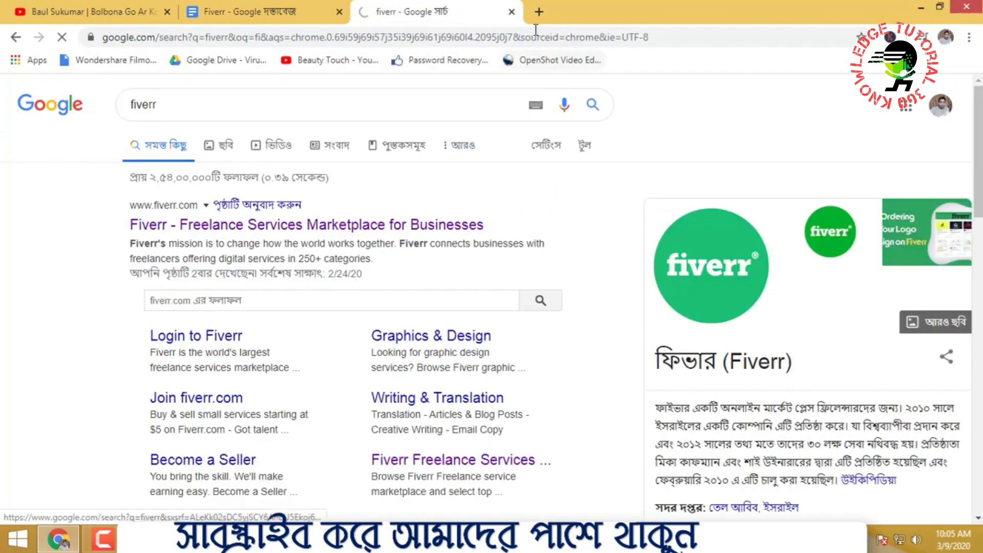
# Search Google for upwork in another new tab
pyautogui.click(540, 12)
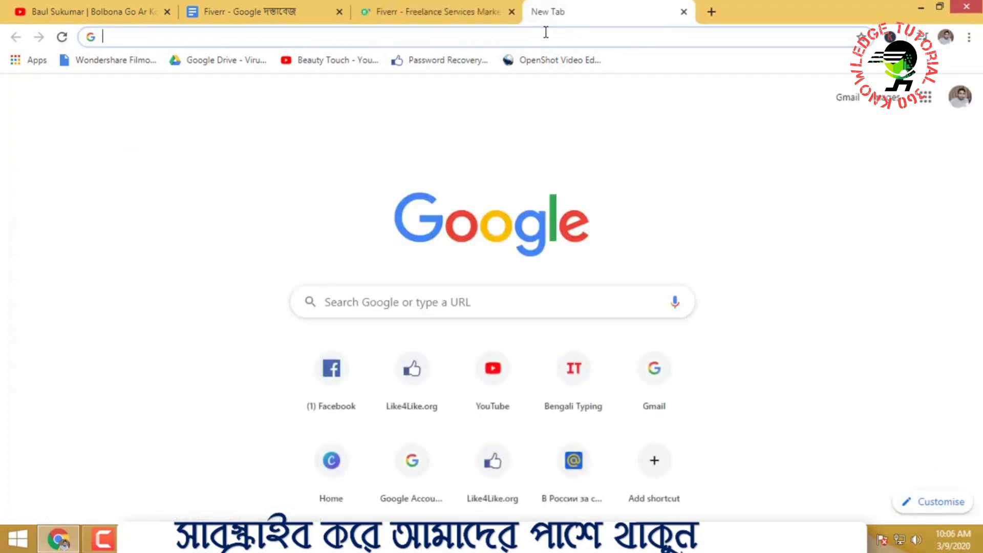
pyautogui.write('i')
pyautogui.press('BackSpace')
pyautogui.press('BackSpace')
pyautogui.write('upwork')
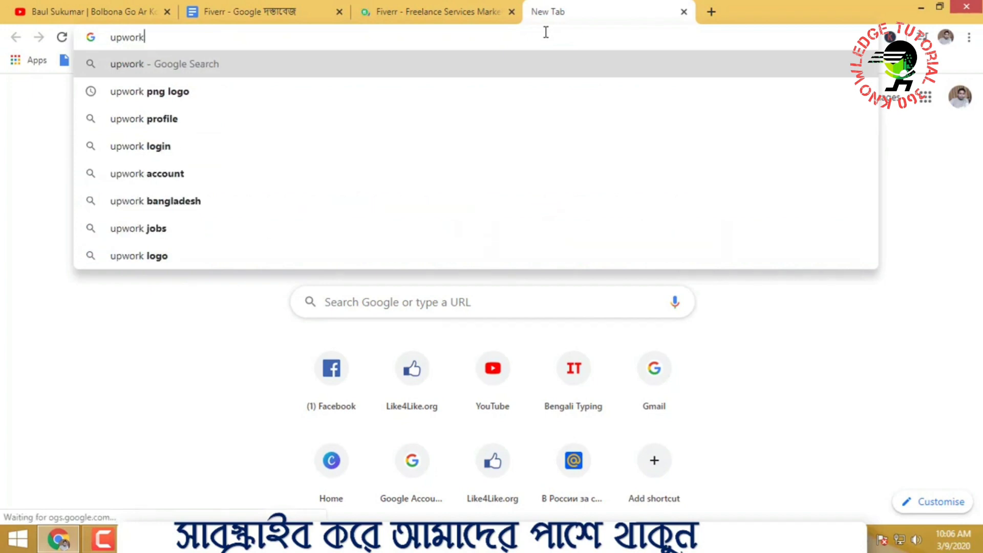
pyautogui.press('Return')
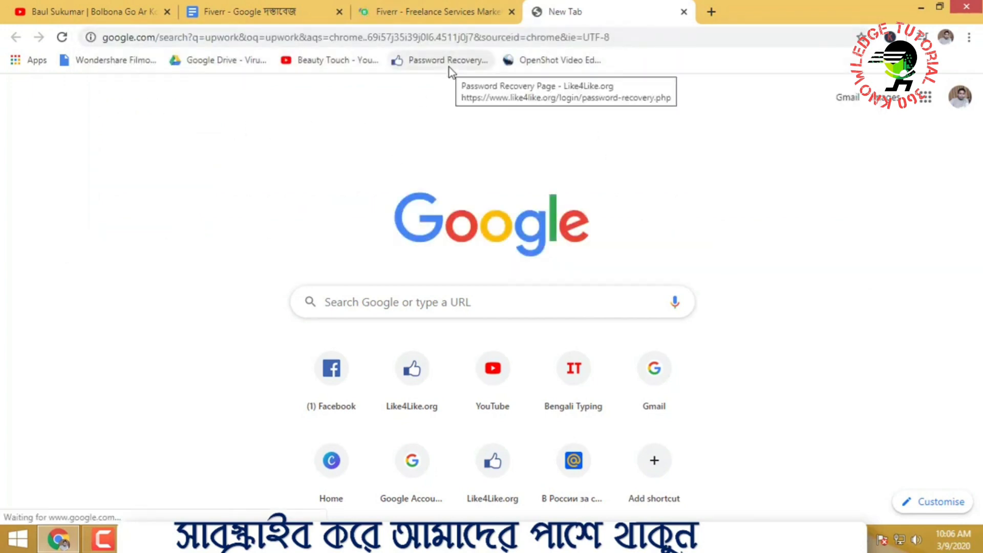
pyautogui.click(456, 10)
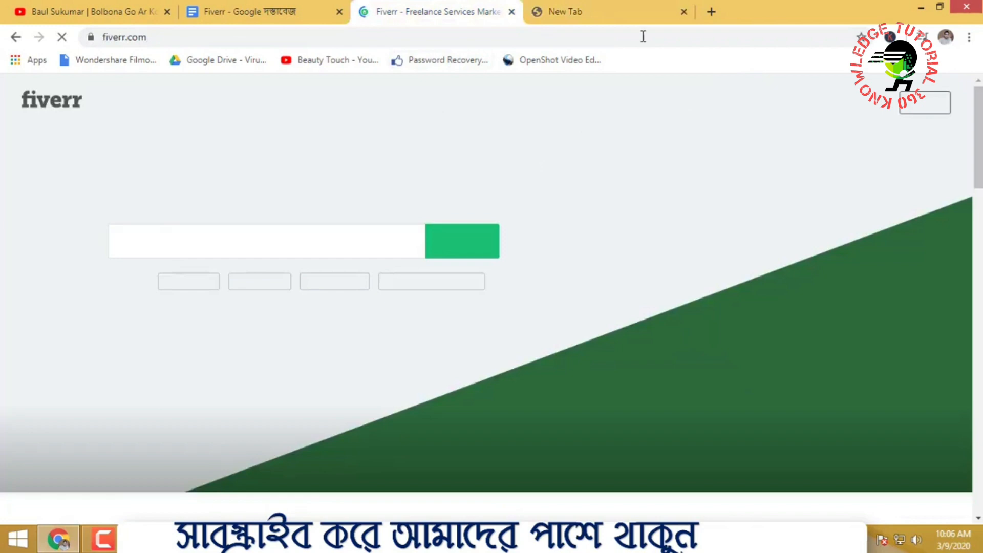
pyautogui.click(561, 7)
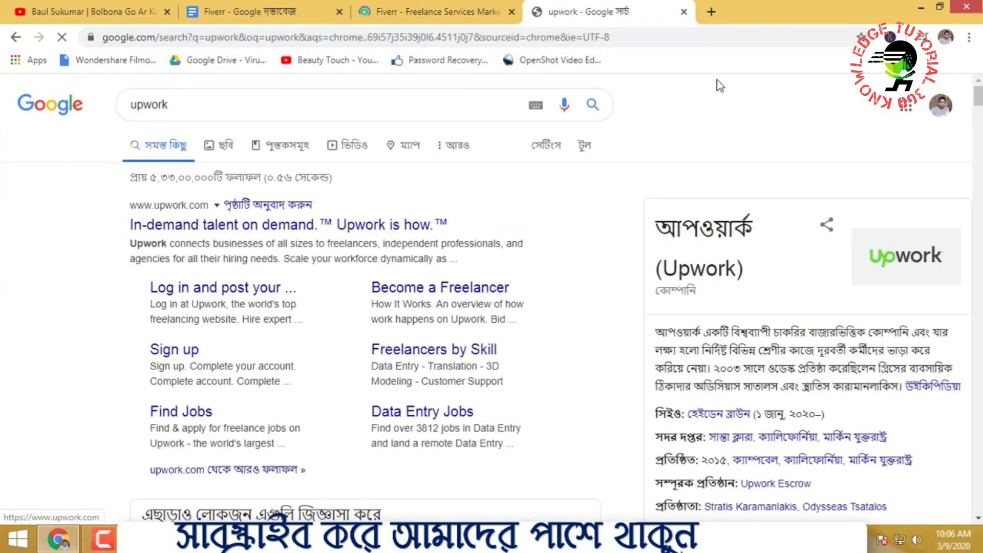
# Search Google for freelancer and open the freelancer.com homepage
pyautogui.click(713, 14)
pyautogui.write('free')
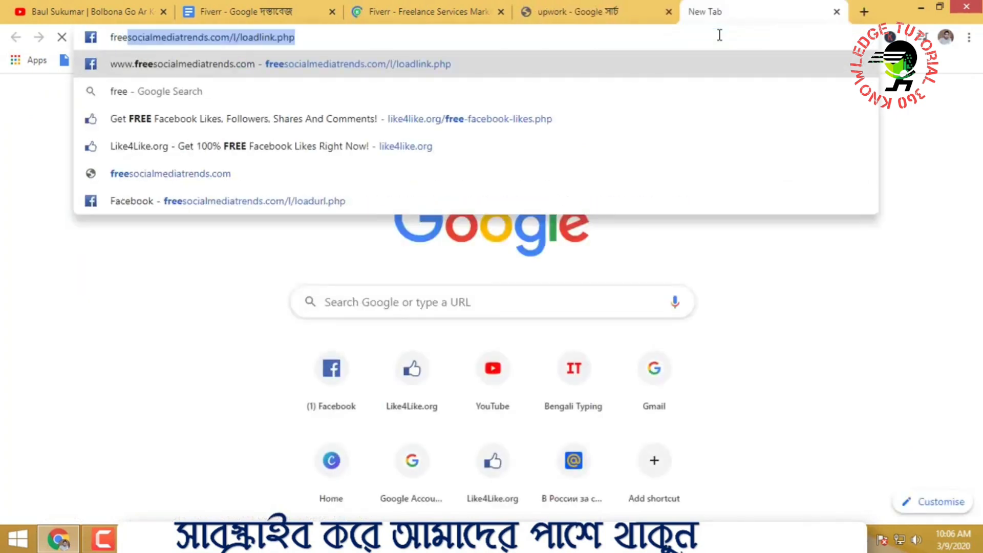
pyautogui.write('lance')
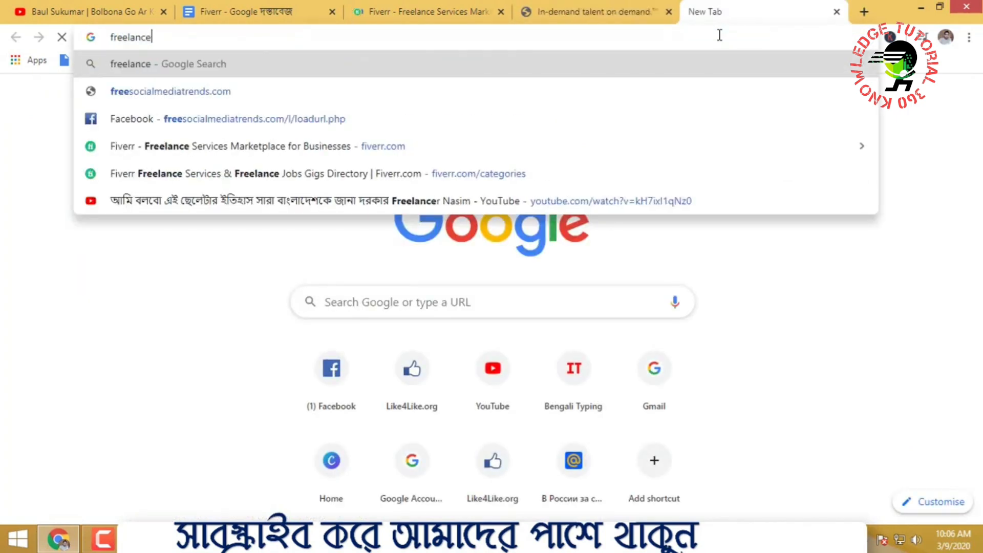
pyautogui.write('r')
pyautogui.press('Return')
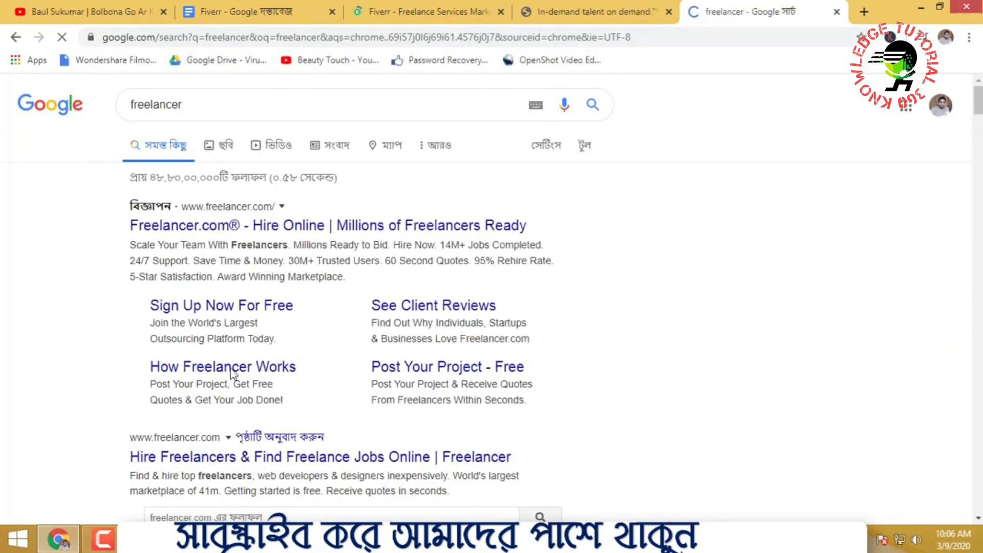
pyautogui.scroll(-1, 446, 359)
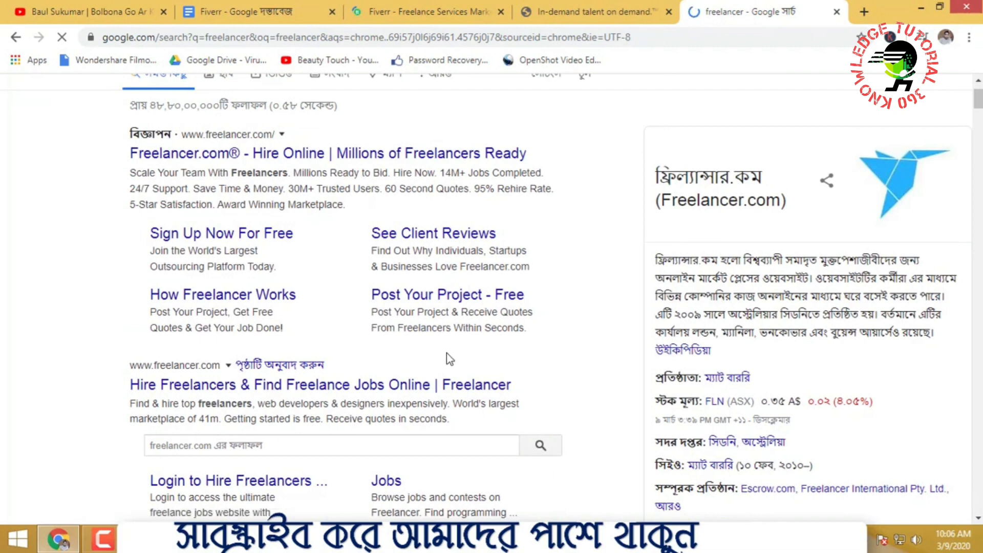
pyautogui.click(486, 316)
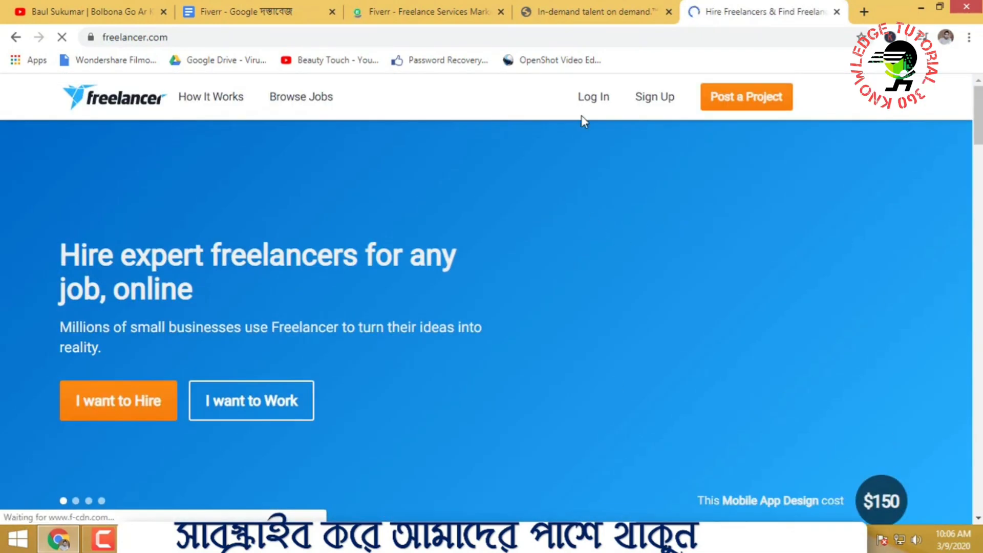
# Compare the Fiverr, Upwork and freelancer.com sites, reloading the Upwork page
pyautogui.click(580, 15)
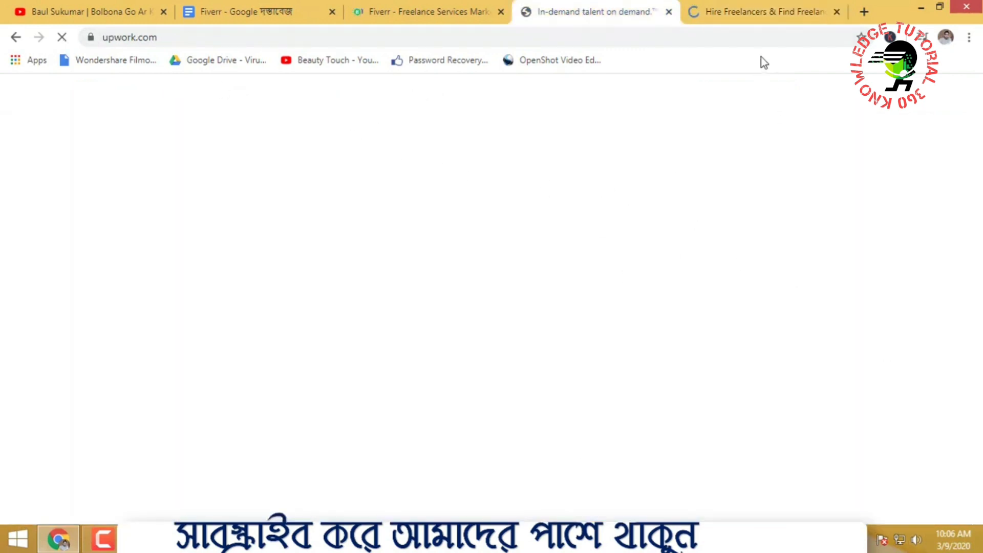
pyautogui.click(746, 5)
pyautogui.scroll(-15, 555, 279)
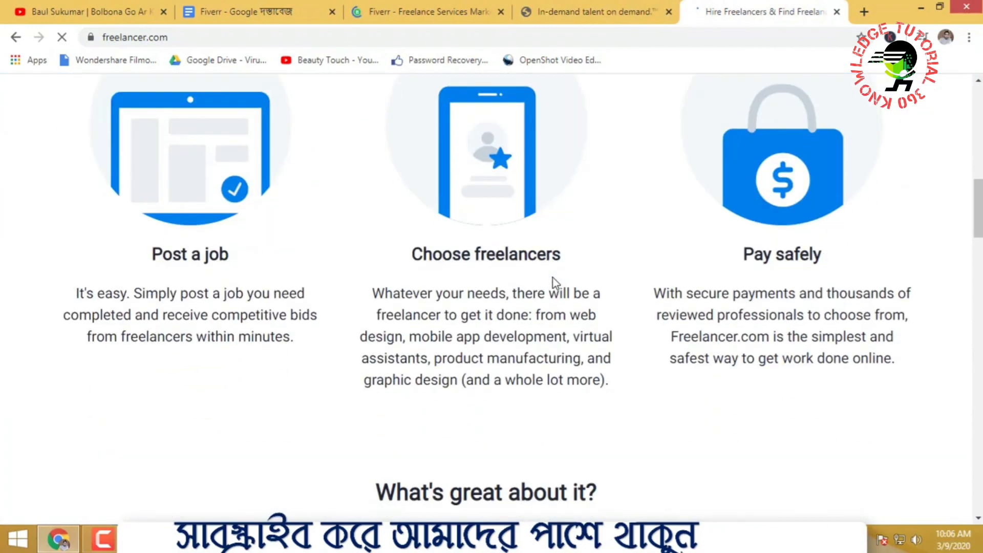
pyautogui.scroll(5, 553, 279)
pyautogui.scroll(10, 556, 281)
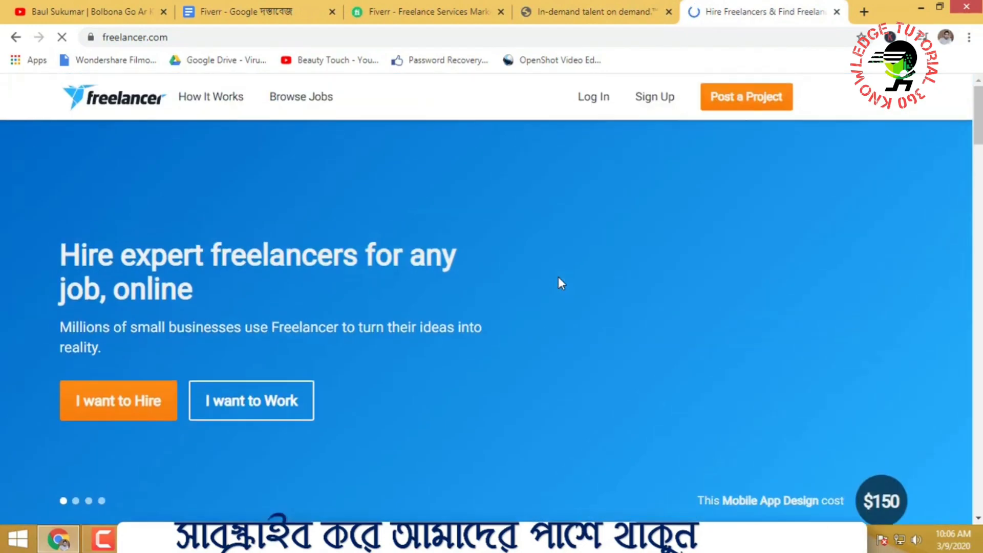
pyautogui.click(564, 7)
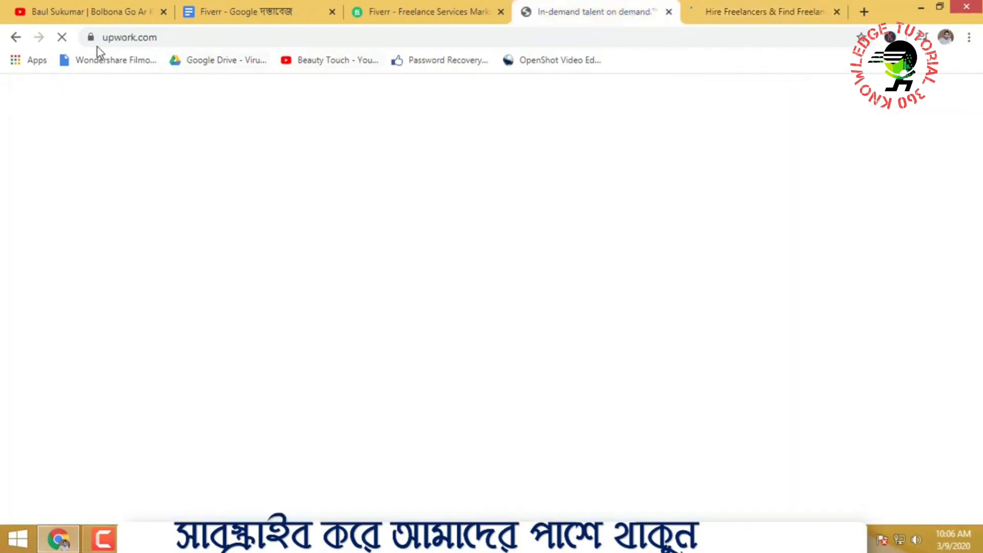
pyautogui.click(64, 37)
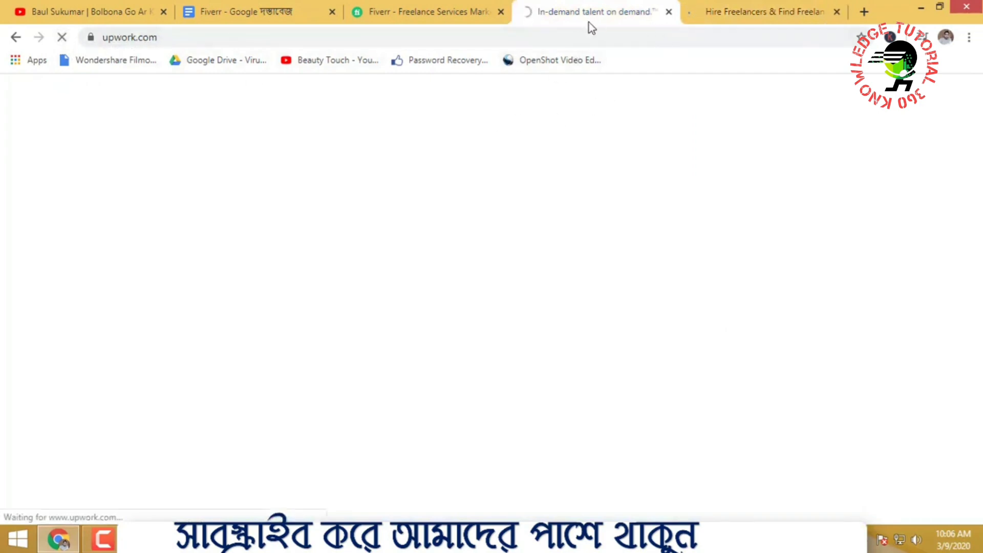
pyautogui.click(487, 15)
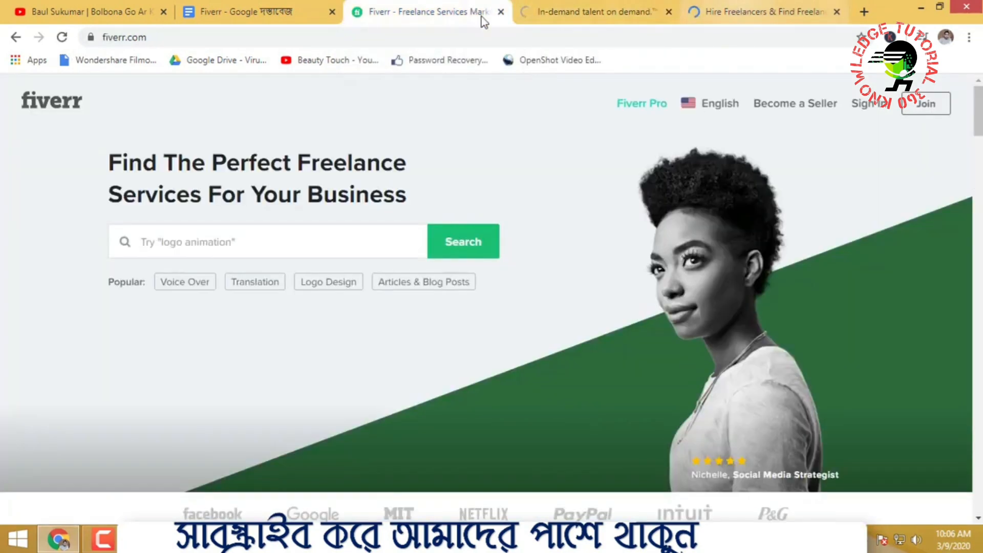
pyautogui.click(564, 10)
pyautogui.click(184, 34)
pyautogui.click(388, 7)
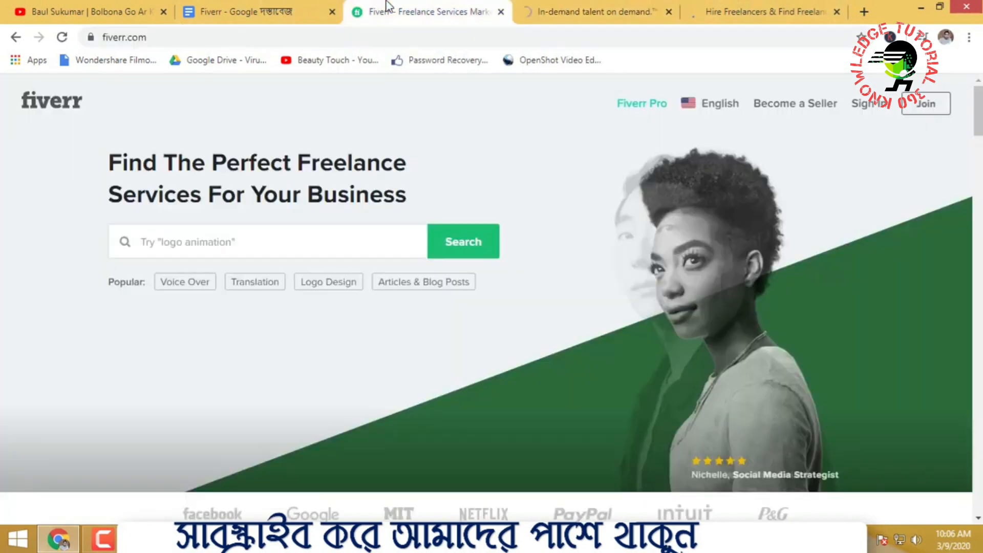
pyautogui.click(731, 11)
pyautogui.scroll(-4, 546, 371)
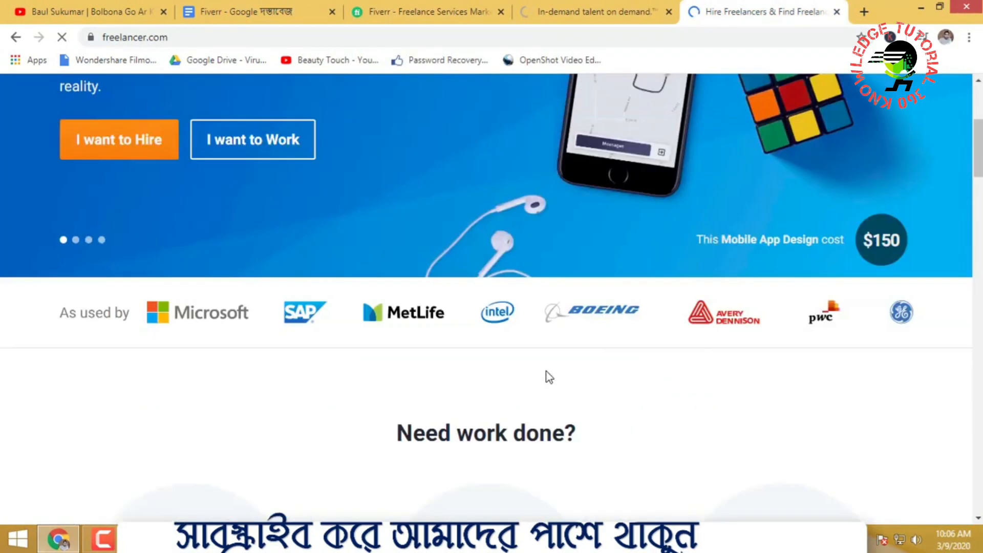
pyautogui.scroll(5, 546, 370)
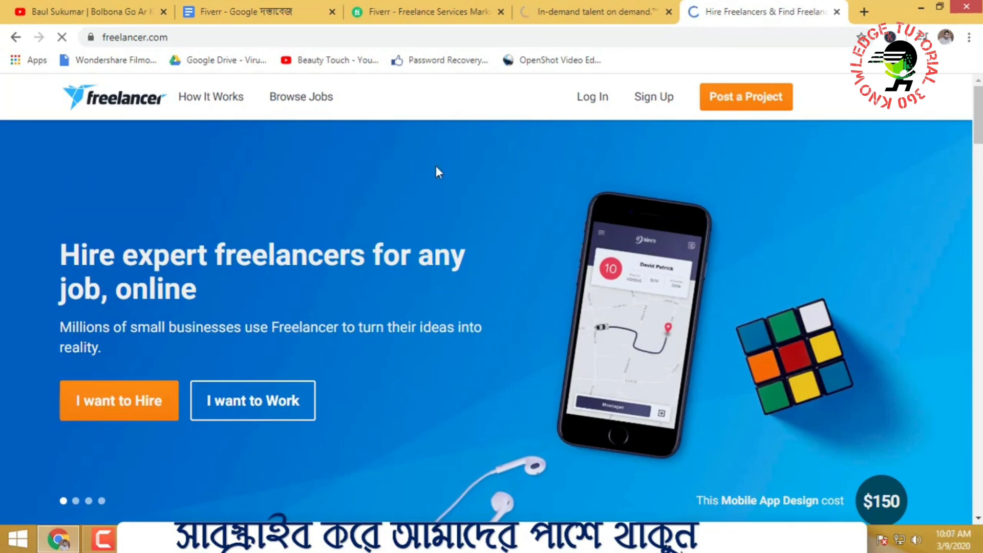
# Close the Fiverr, Upwork and freelancer.com tabs and return to the document
pyautogui.click(501, 12)
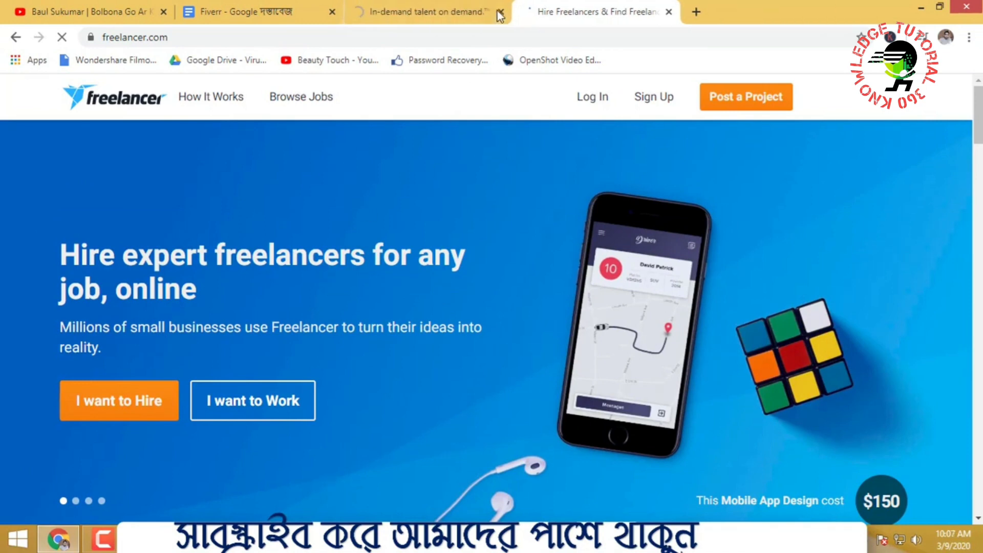
pyautogui.click(501, 11)
pyautogui.click(501, 12)
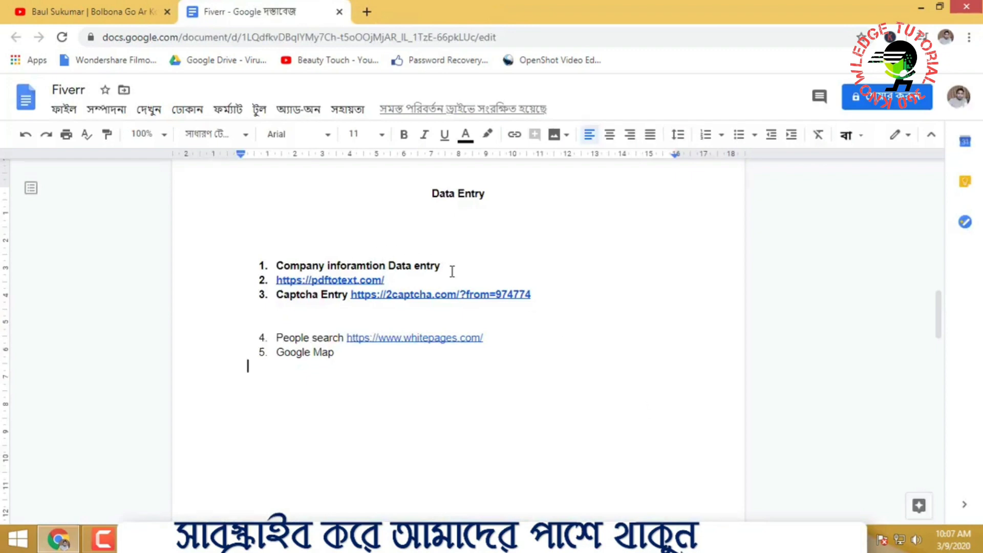
pyautogui.moveTo(442, 267); pyautogui.dragTo(290, 267)
pyautogui.click(571, 253)
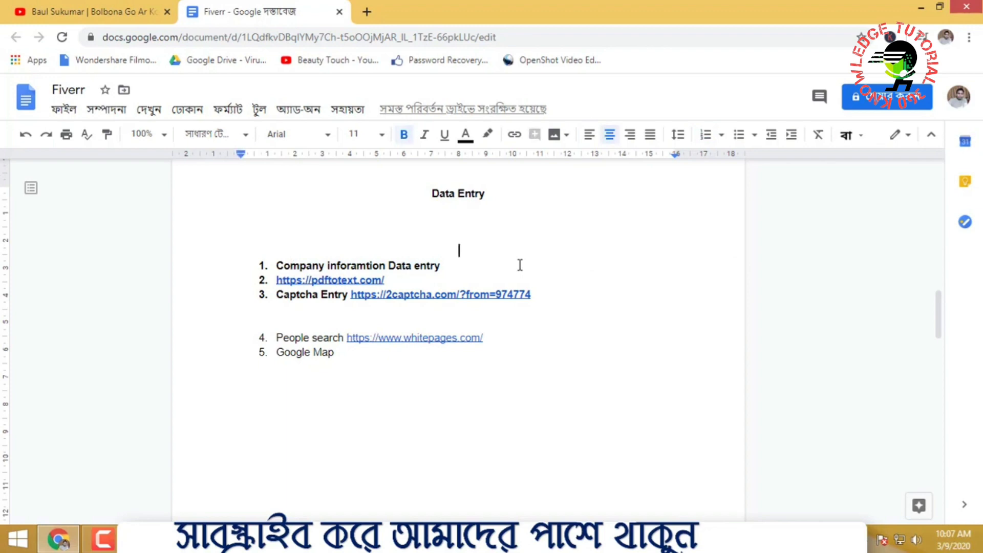
# Minimize the browser and move the pic, Group Room and text file icons rightward
pyautogui.click(920, 7)
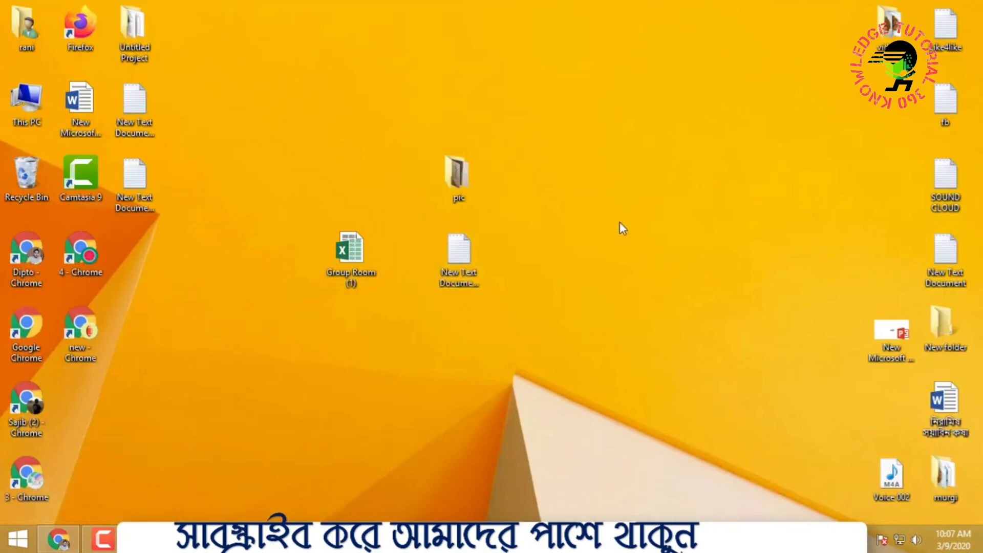
pyautogui.moveTo(258, 158); pyautogui.dragTo(595, 314)
pyautogui.moveTo(475, 193); pyautogui.dragTo(850, 67)
pyautogui.moveTo(337, 118); pyautogui.dragTo(506, 323)
pyautogui.moveTo(452, 181); pyautogui.dragTo(834, 94)
pyautogui.click(399, 114)
pyautogui.rightClick(400, 114)
pyautogui.click(335, 252)
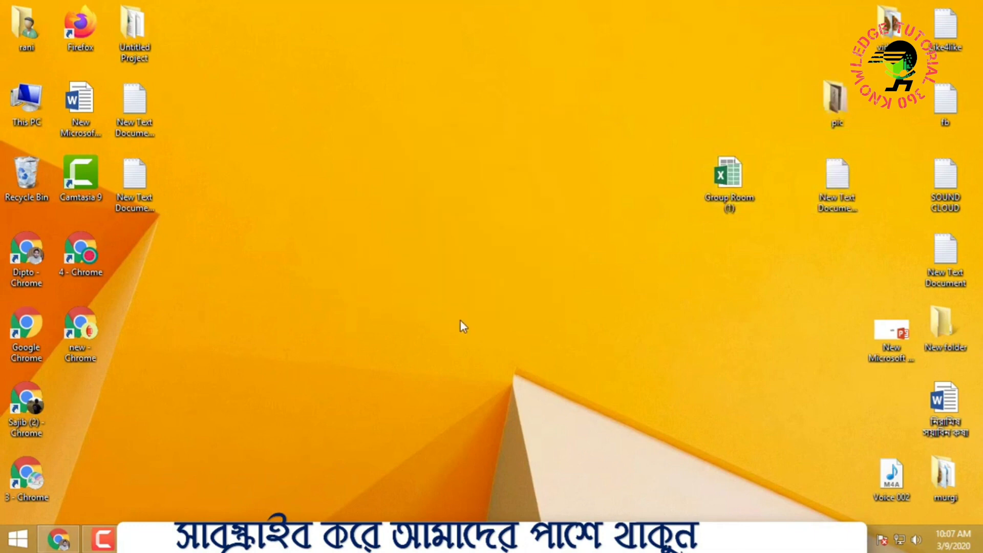
# Create a new blank Microsoft Excel Worksheet on the desktop
pyautogui.rightClick(316, 225)
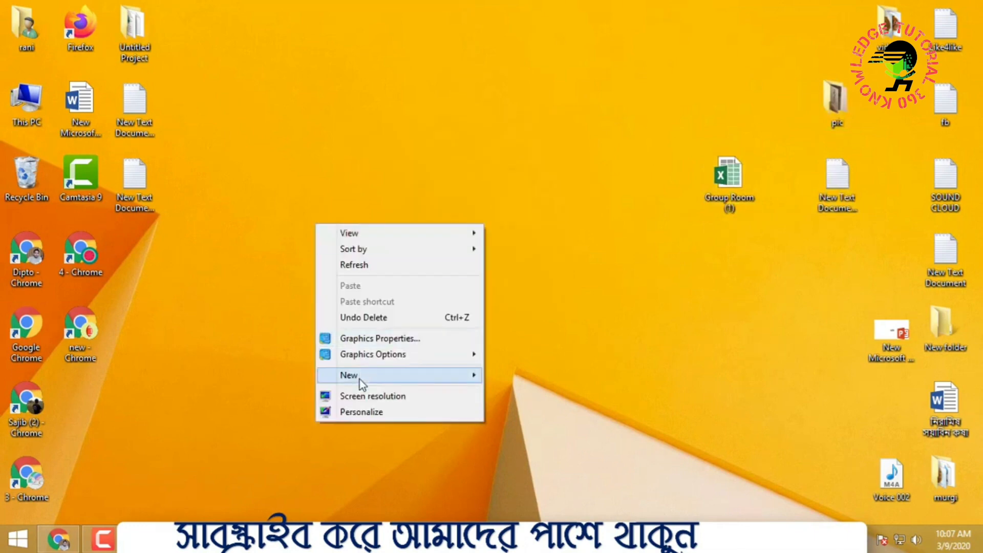
pyautogui.moveTo(359, 380)
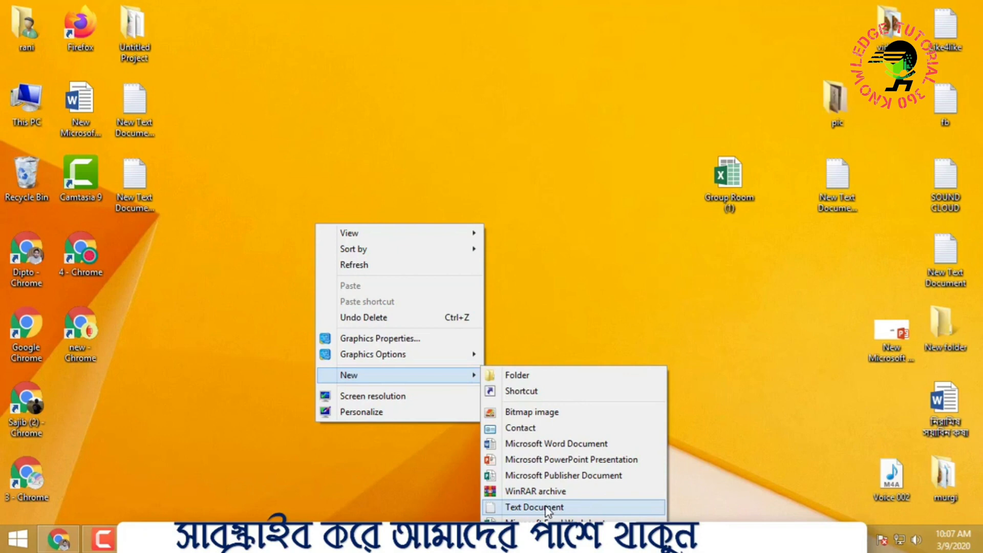
pyautogui.click(547, 307)
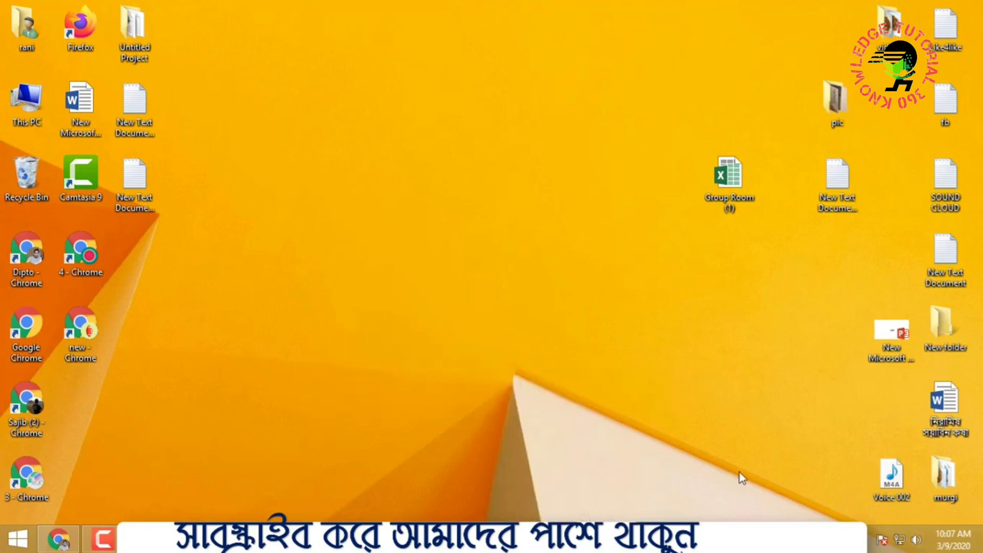
pyautogui.rightClick(458, 189)
pyautogui.moveTo(489, 344)
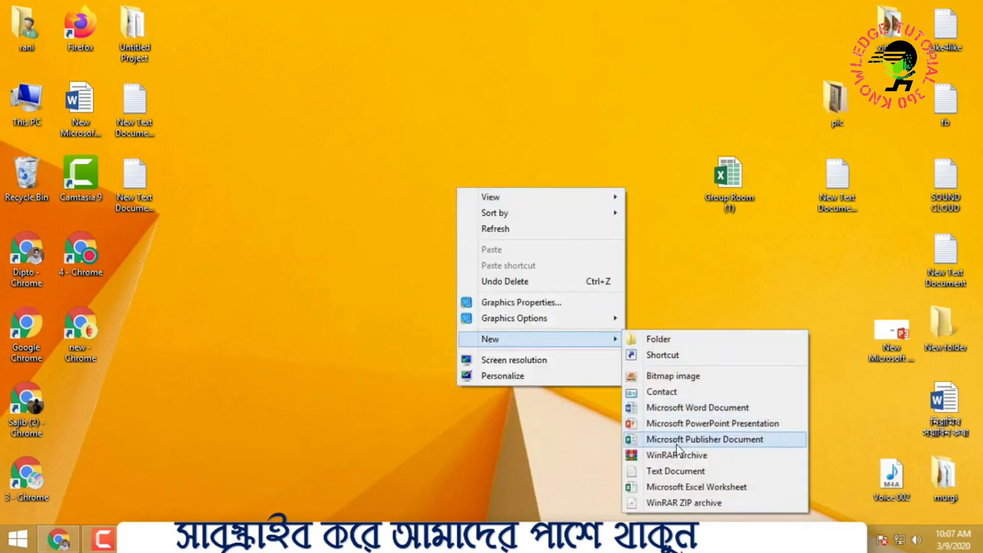
pyautogui.click(675, 487)
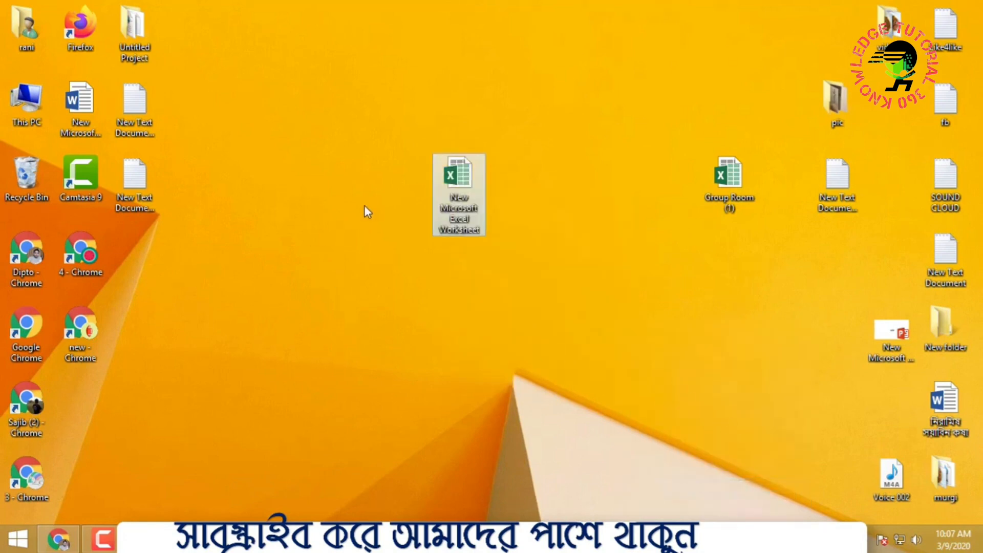
# Rename the new worksheet to 'data entry' and open it in Excel
pyautogui.rightClick(472, 174)
pyautogui.rightClick(458, 169)
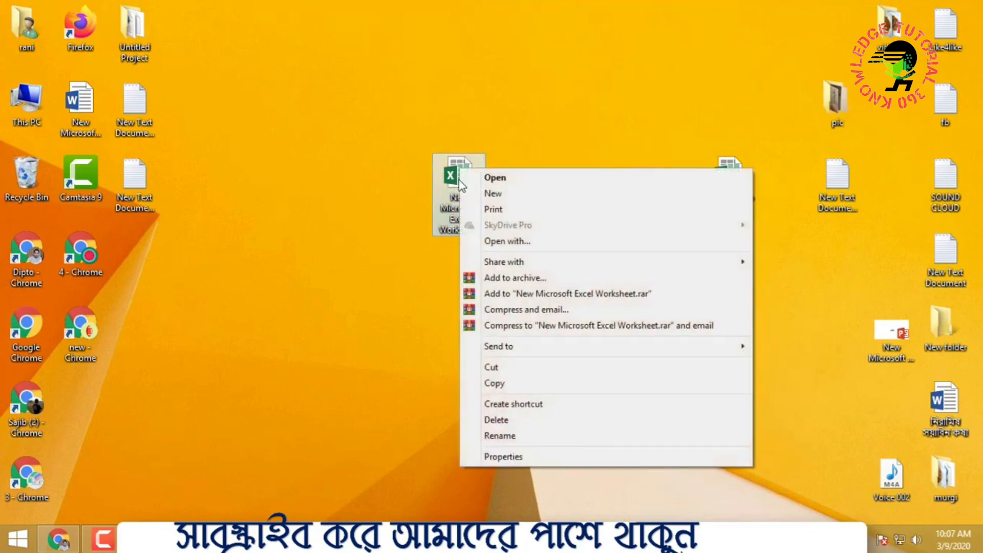
pyautogui.click(507, 436)
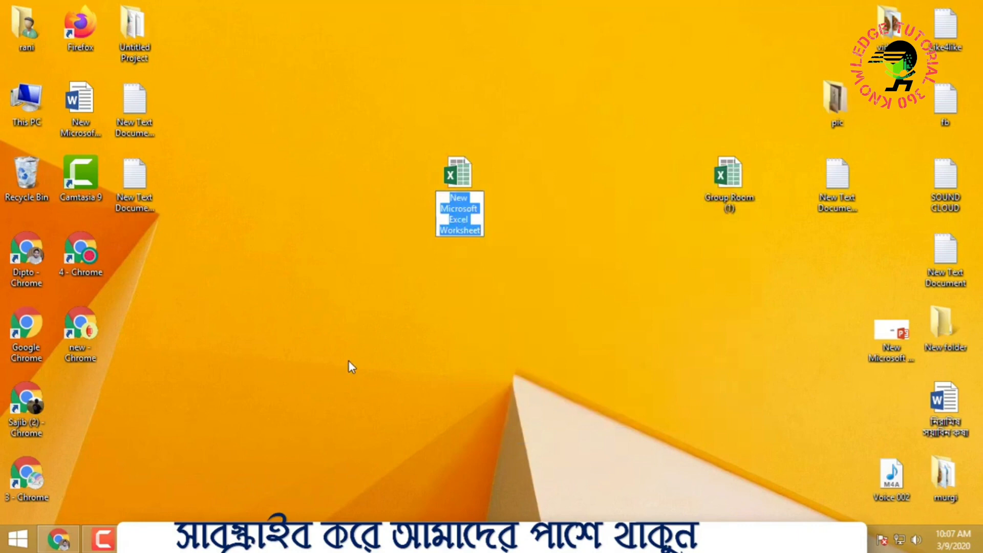
pyautogui.write('data e')
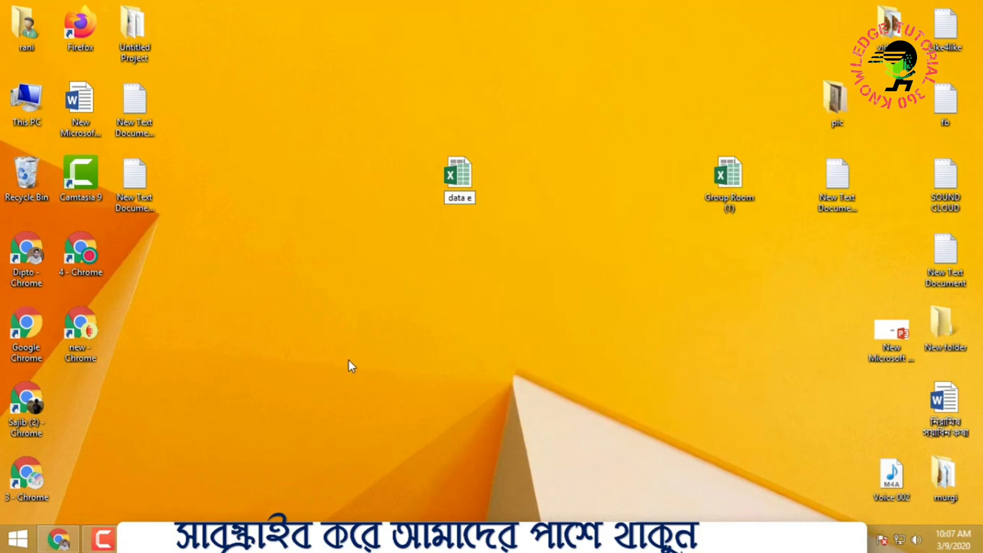
pyautogui.write('ntry')
pyautogui.press('Return')
pyautogui.rightClick(434, 179)
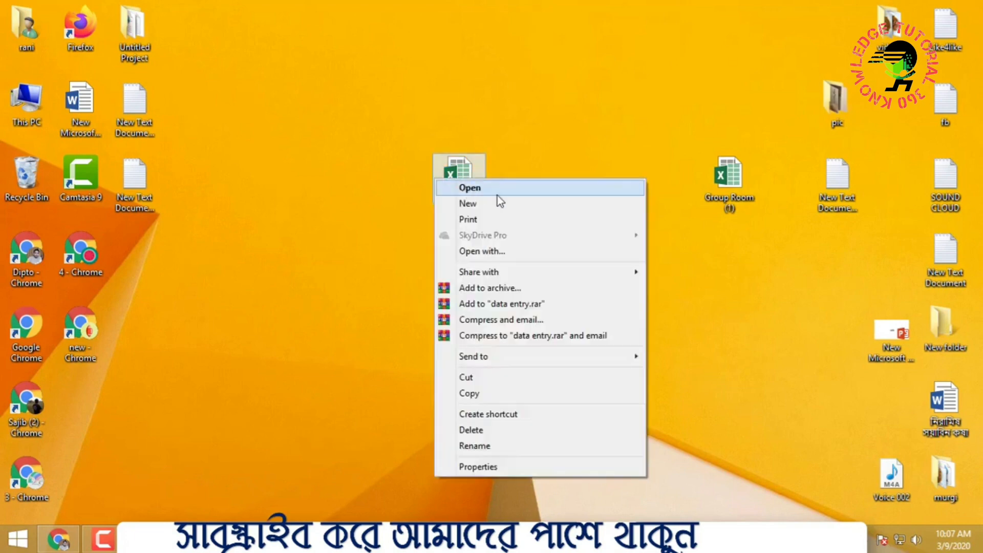
pyautogui.click(497, 195)
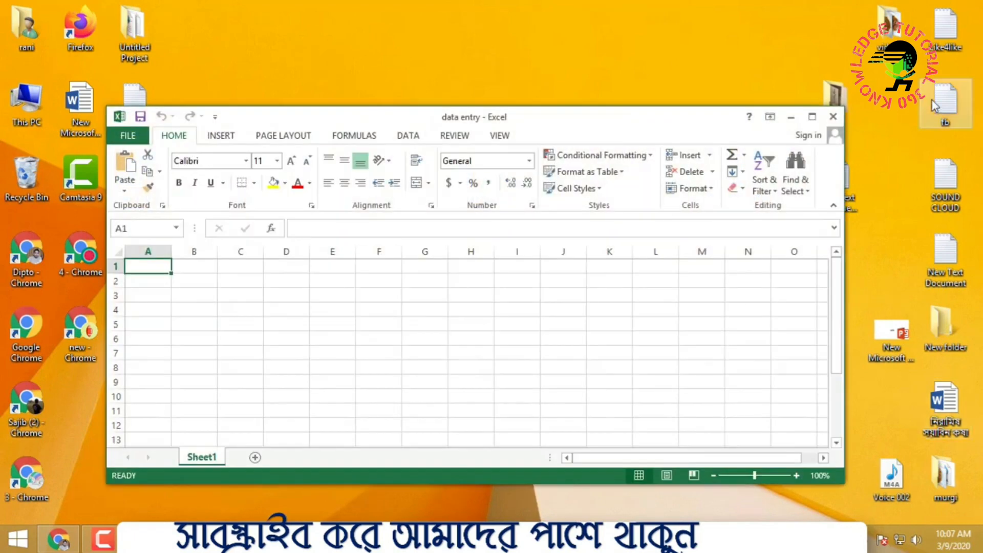
# Maximize the data entry workbook and widen columns A and B
pyautogui.click(810, 117)
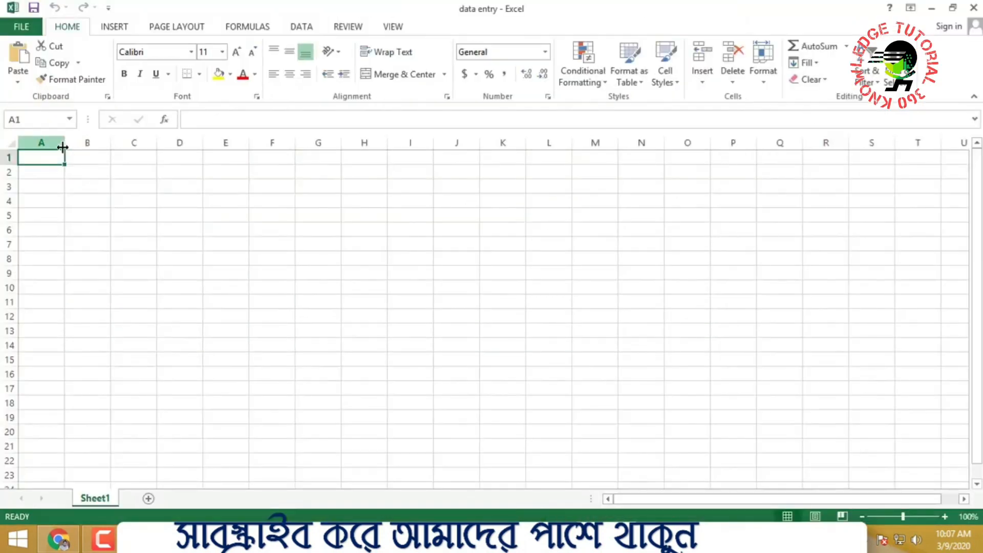
pyautogui.moveTo(65, 145); pyautogui.dragTo(275, 142)
pyautogui.click(320, 172)
pyautogui.click(389, 199)
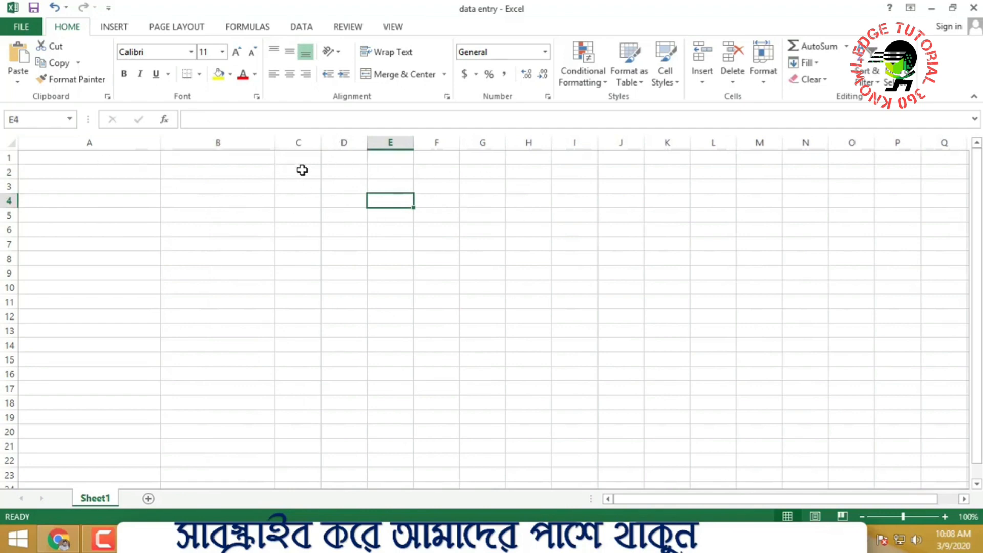
# Type Rob into cell E1 as the start of the title
pyautogui.moveTo(274, 159); pyautogui.dragTo(452, 158)
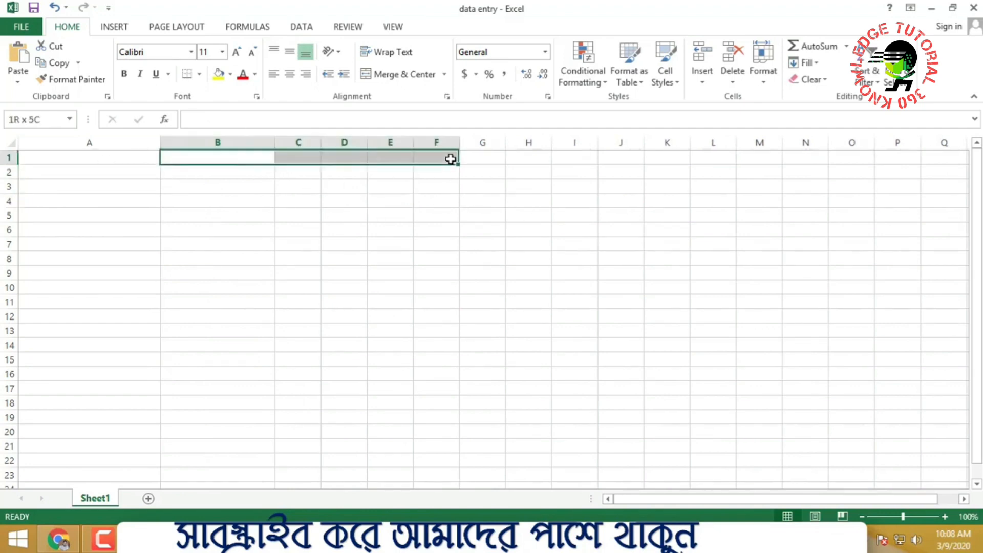
pyautogui.click(374, 157)
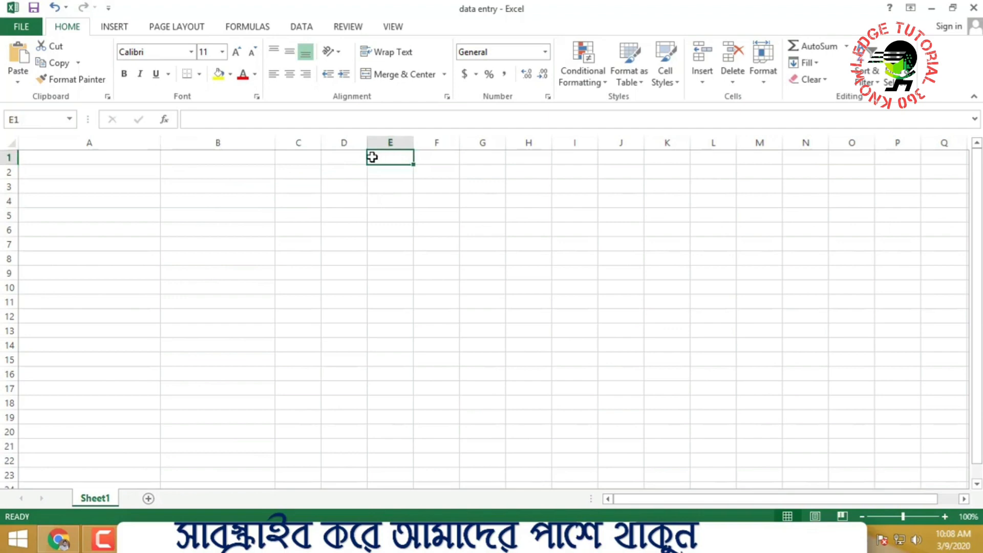
pyautogui.write('Robi')
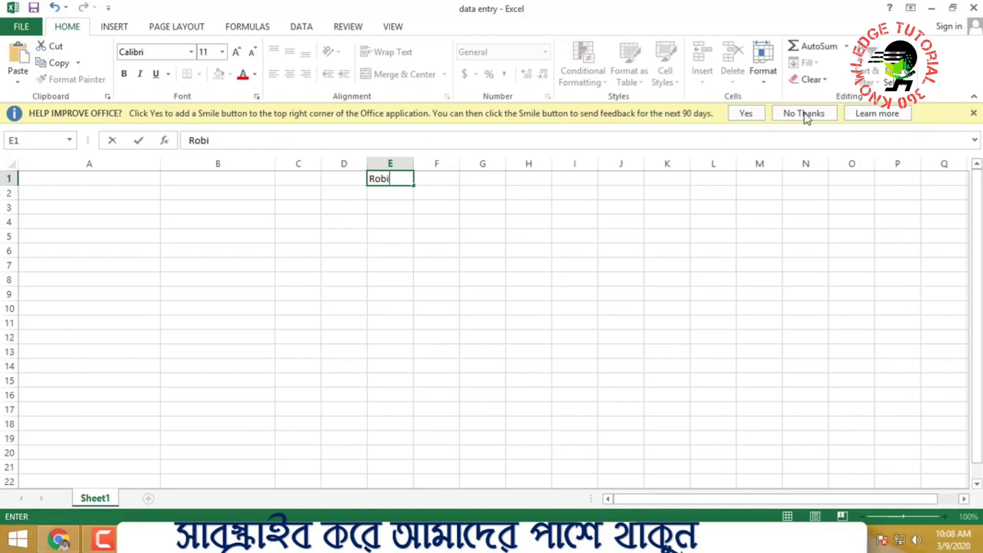
pyautogui.hotkey('alt', 'Tab')
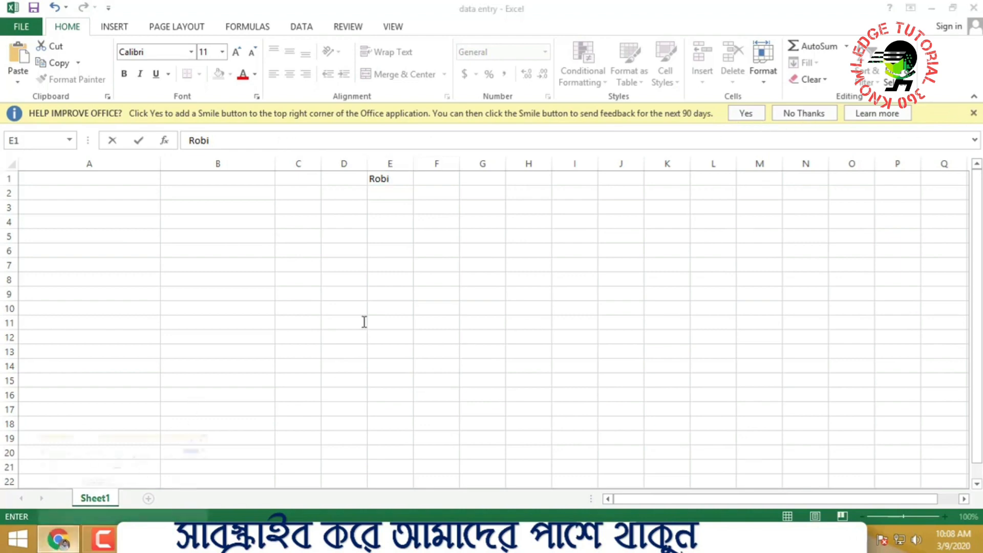
# Search Google for robi and copy 'Robi Axiata Limited' from the first result
pyautogui.click(360, 14)
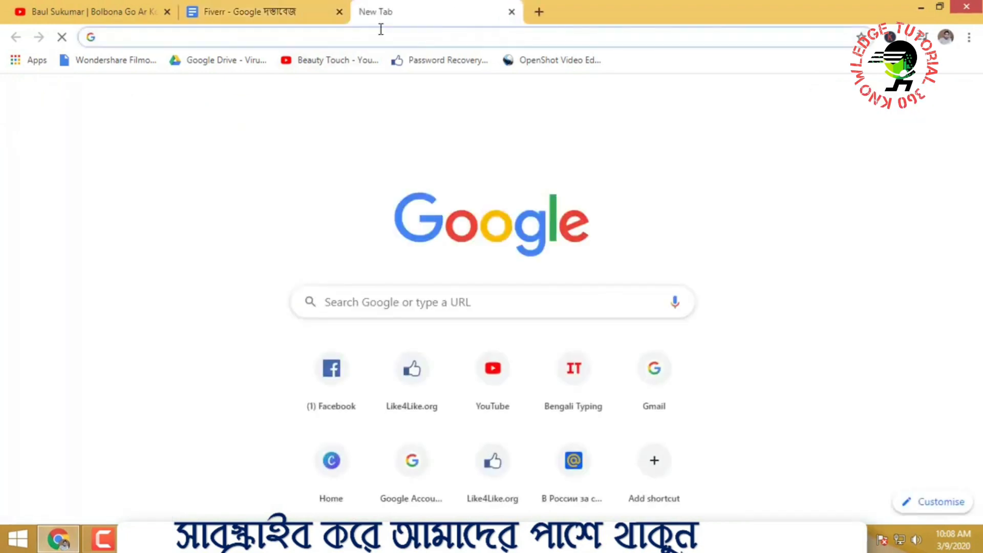
pyautogui.write('robi')
pyautogui.press('Return')
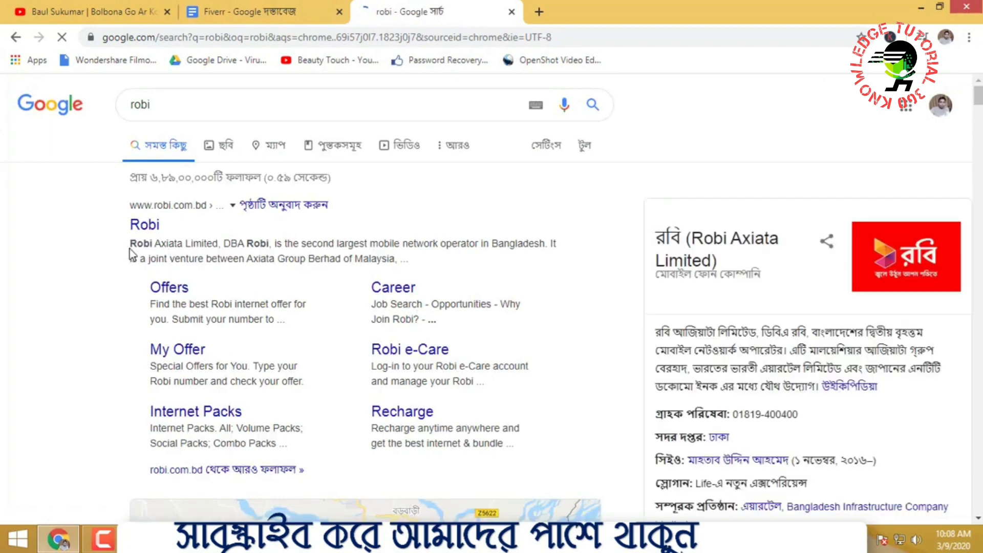
pyautogui.moveTo(129, 201); pyautogui.dragTo(131, 245)
pyautogui.click(219, 243)
pyautogui.click(220, 244)
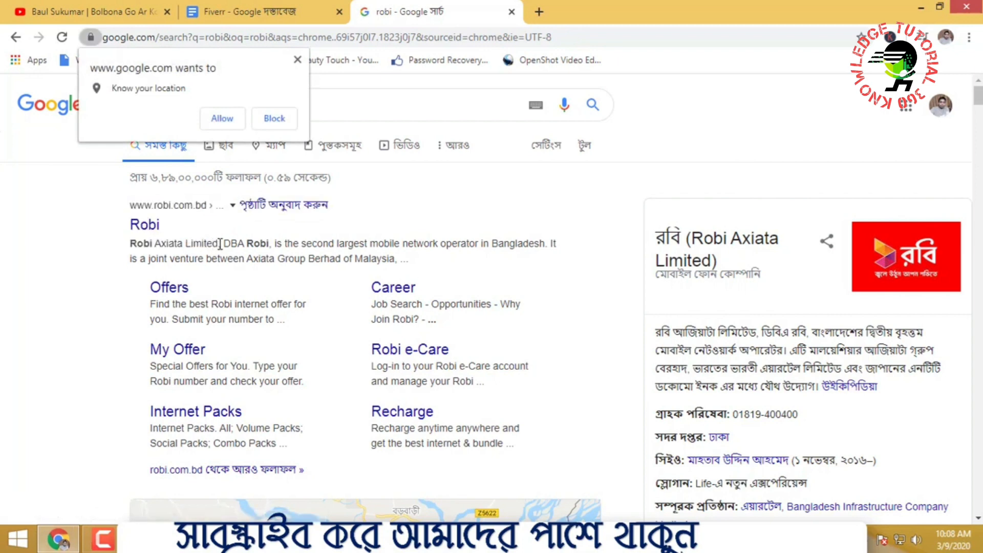
pyautogui.moveTo(205, 245); pyautogui.dragTo(131, 246)
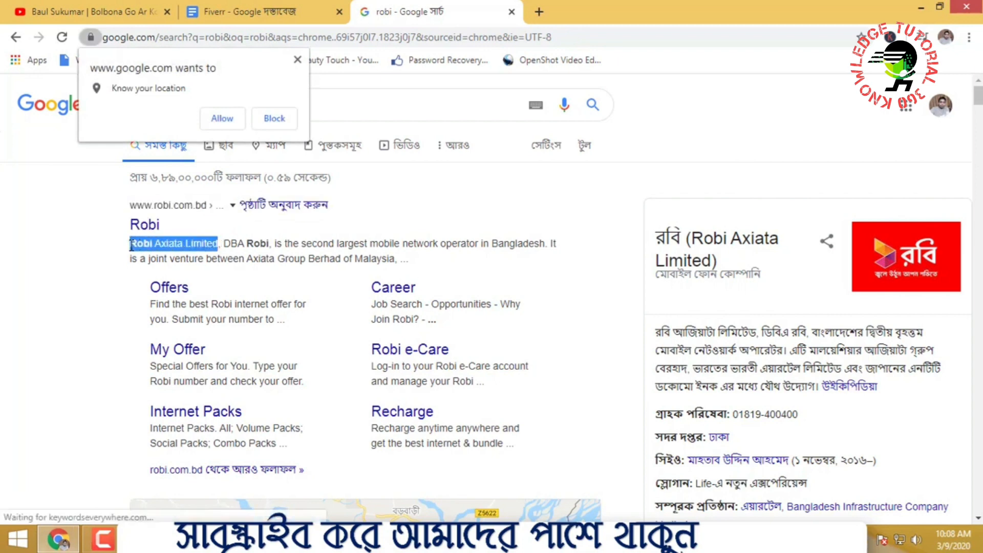
pyautogui.rightClick(162, 245)
pyautogui.click(181, 255)
# Paste 'Robi Axiata Limited' into the address bar and copy it again from there
pyautogui.click(297, 59)
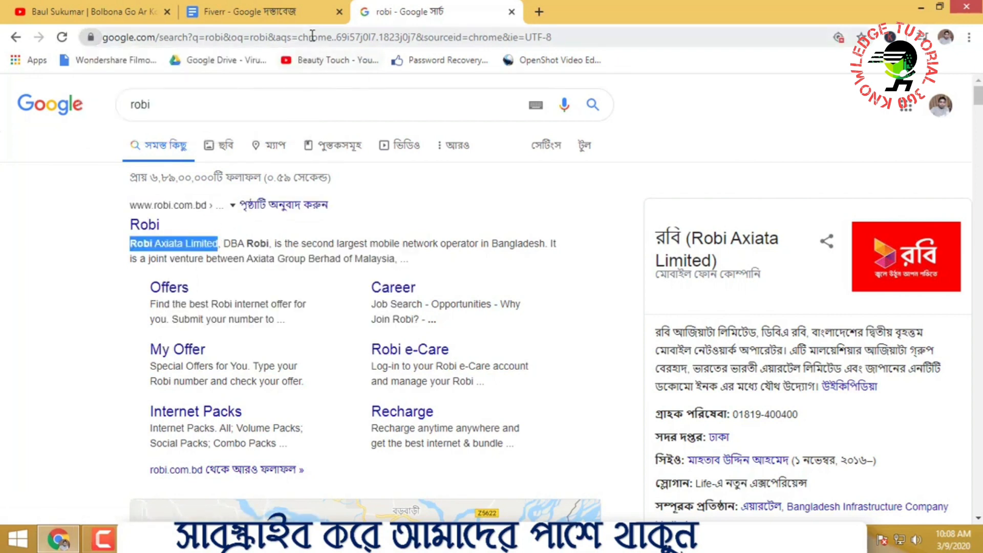
pyautogui.click(313, 36)
pyautogui.rightClick(313, 36)
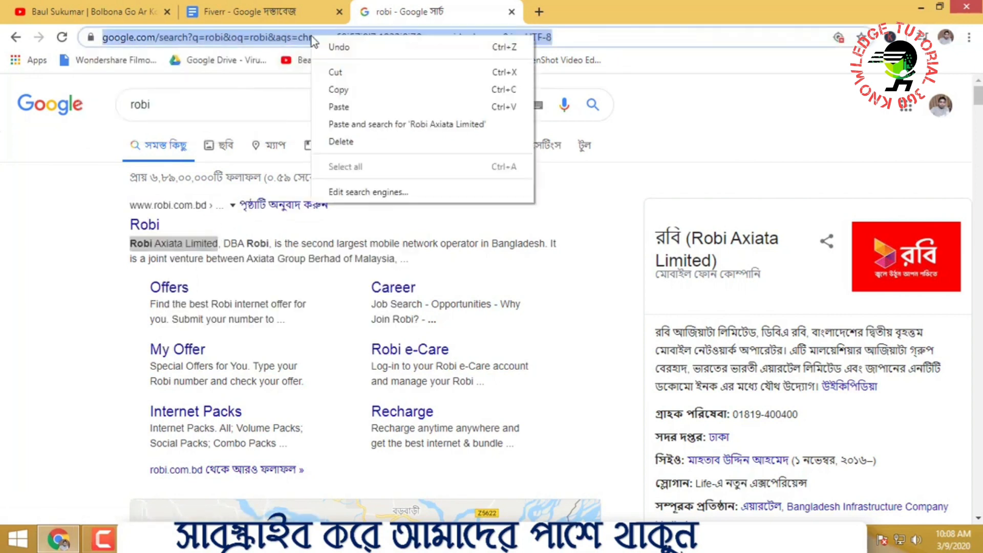
pyautogui.click(346, 112)
pyautogui.moveTo(244, 41); pyautogui.dragTo(109, 42)
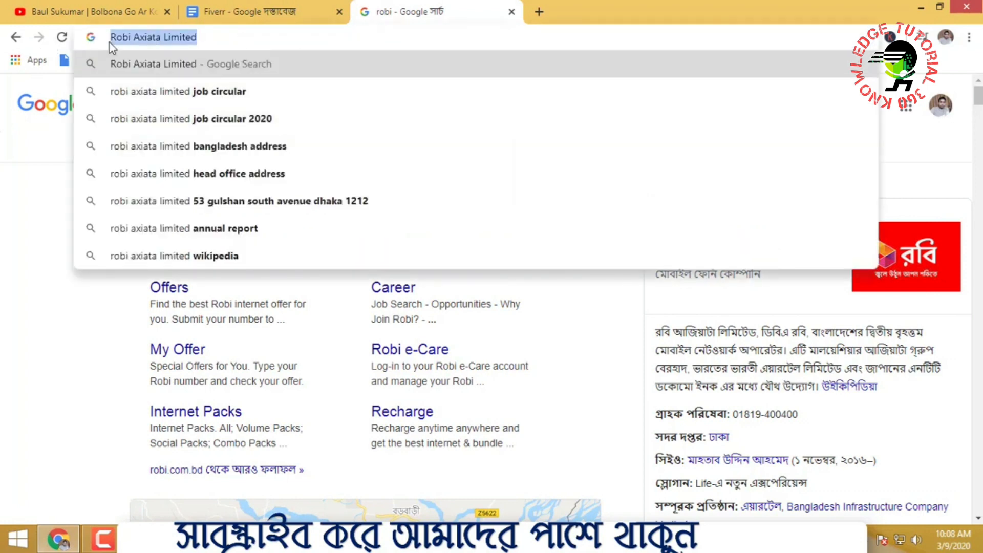
pyautogui.rightClick(122, 41)
pyautogui.click(136, 93)
pyautogui.click(148, 539)
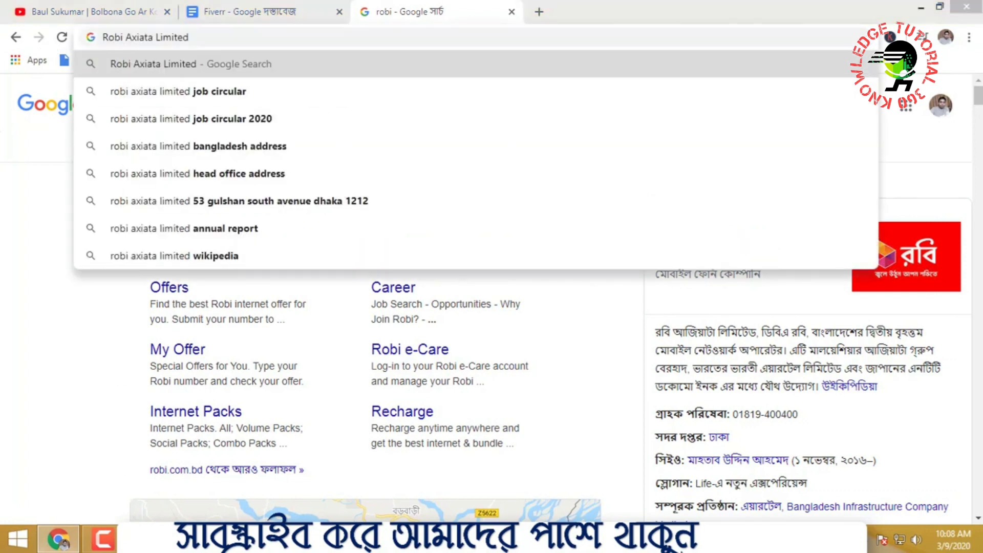
# Paste 'Robi Axiata Limited' into cell E1 and autofit column E to it
pyautogui.click(533, 265)
pyautogui.click(792, 114)
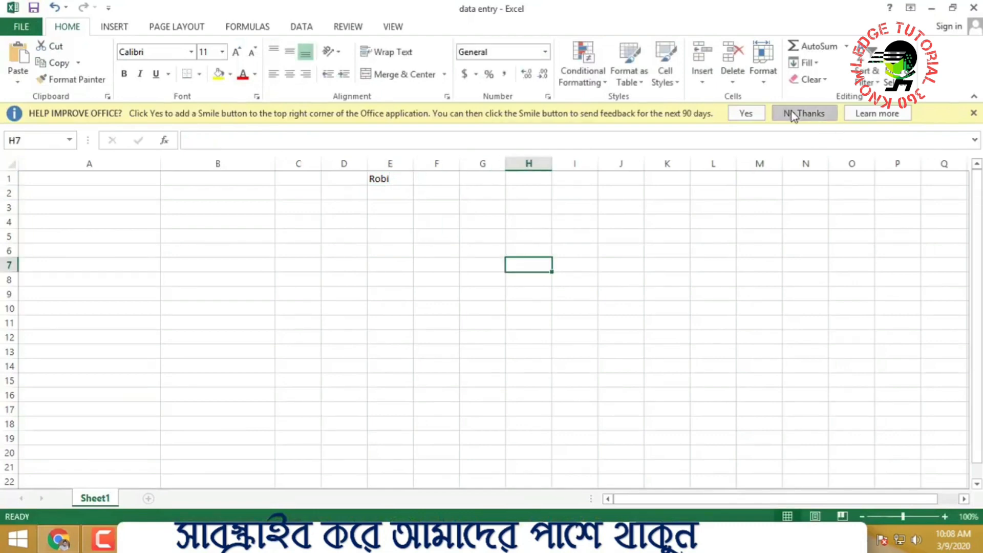
pyautogui.click(379, 159)
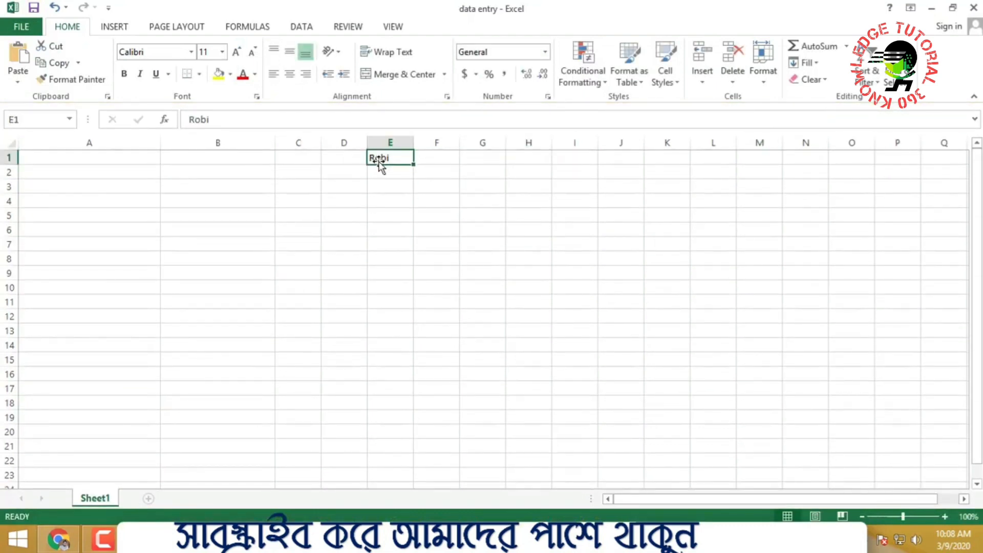
pyautogui.hotkey('ctrl', 'v')
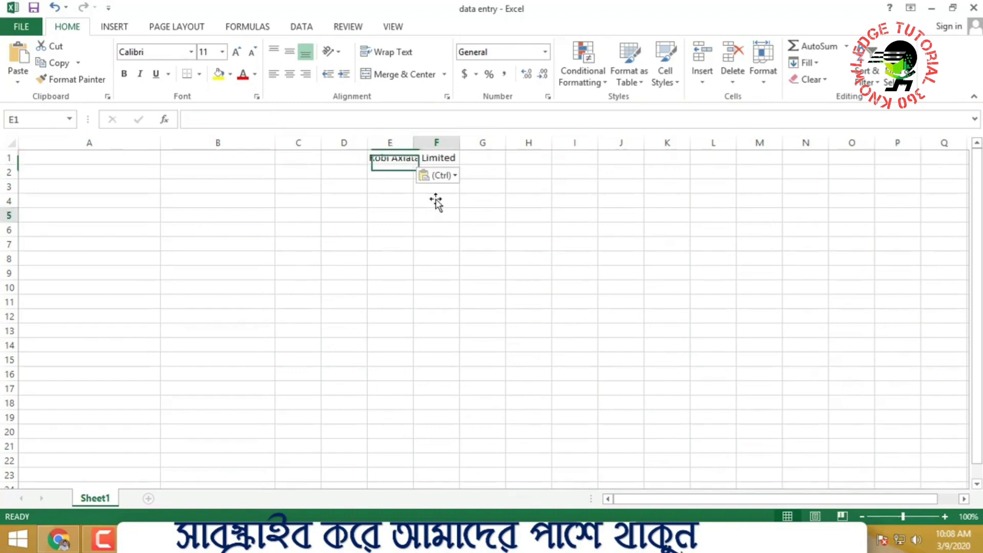
pyautogui.click(438, 214)
pyautogui.doubleClick(413, 143)
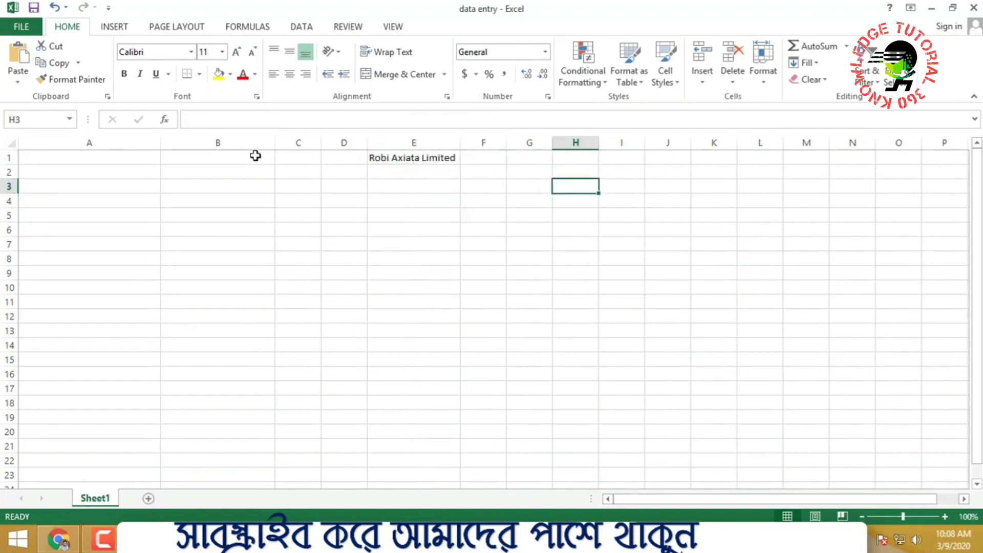
pyautogui.moveTo(257, 155); pyautogui.dragTo(693, 184)
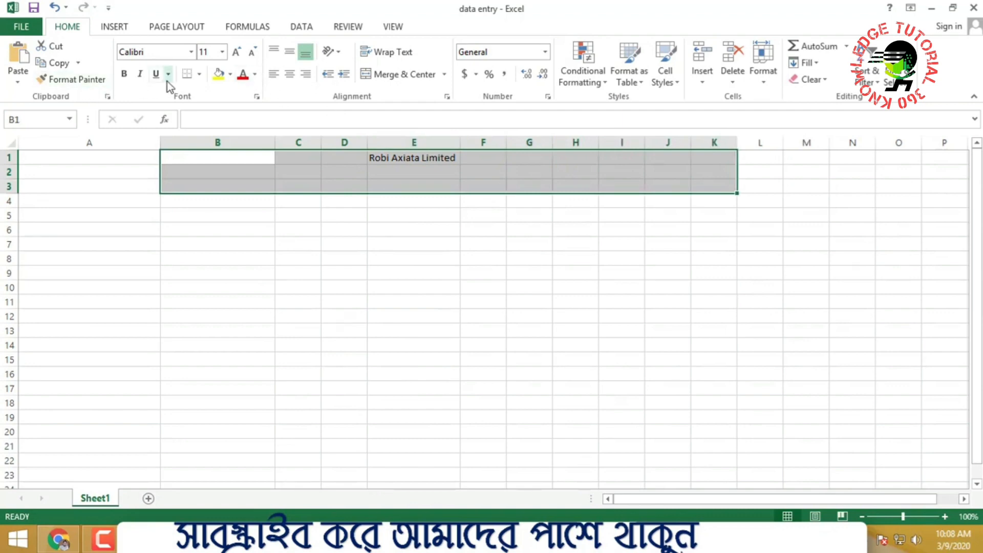
pyautogui.click(198, 75)
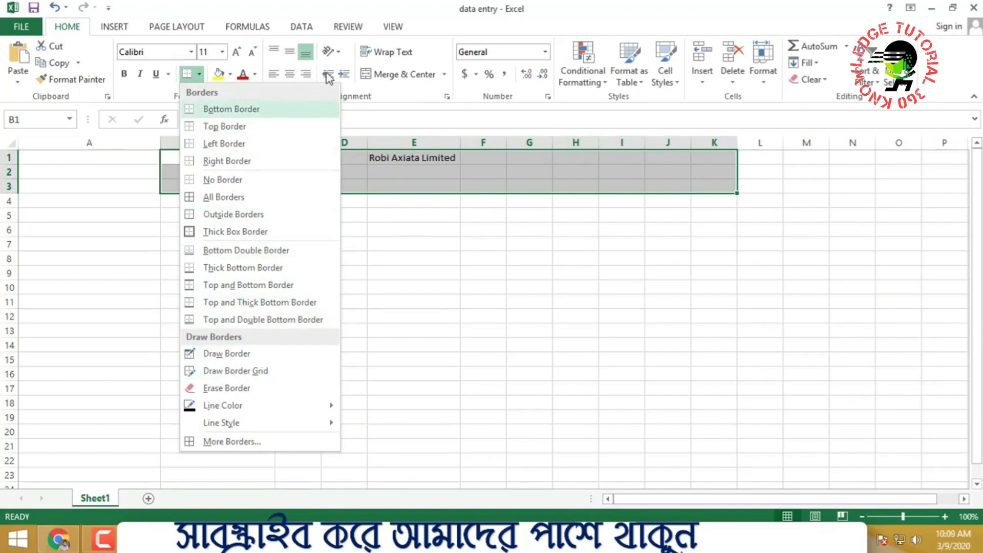
pyautogui.click(468, 273)
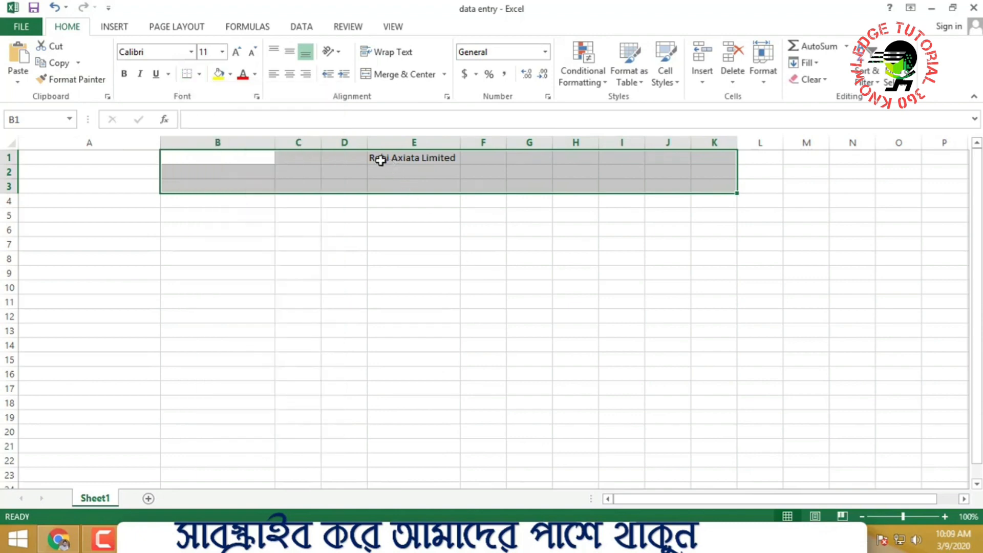
# Make the title in E1:F1 bold and increase its font size to about 20 pt
pyautogui.moveTo(383, 160); pyautogui.dragTo(472, 158)
pyautogui.click(124, 73)
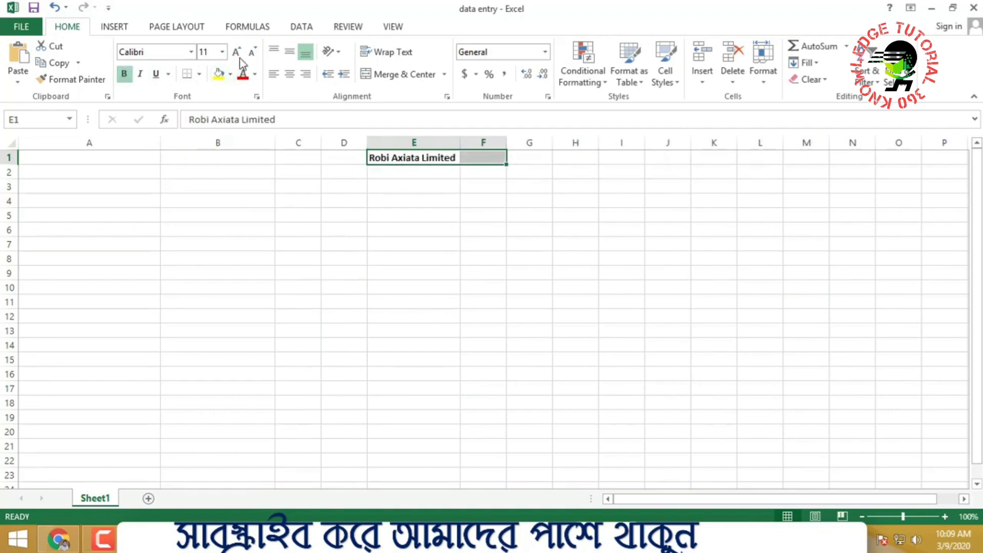
pyautogui.click(238, 52)
pyautogui.click(237, 52)
pyautogui.click(237, 52)
pyautogui.click(237, 52)
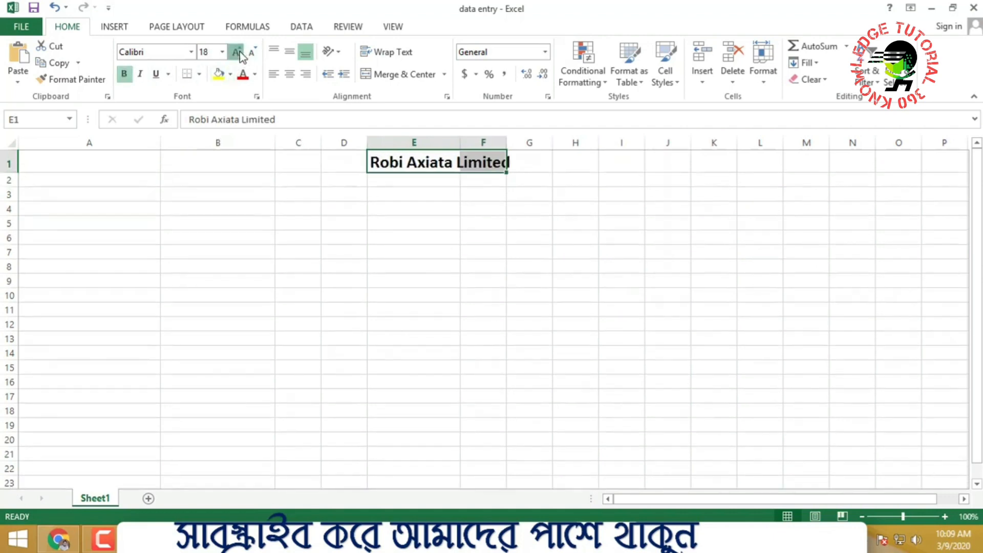
pyautogui.click(237, 53)
pyautogui.click(237, 52)
pyautogui.click(237, 52)
pyautogui.click(362, 244)
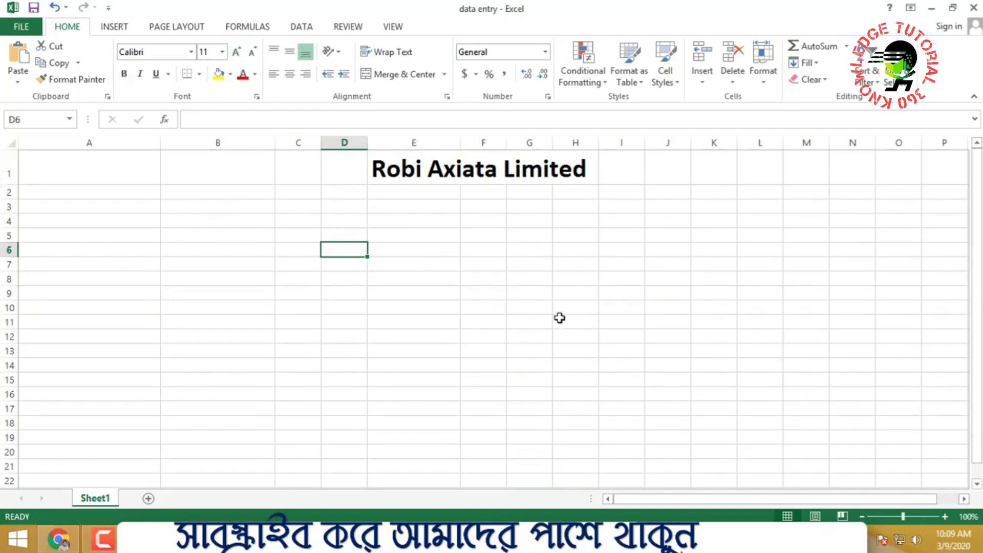
# Enter the header 'Castomer Name' in cell A2
pyautogui.click(101, 195)
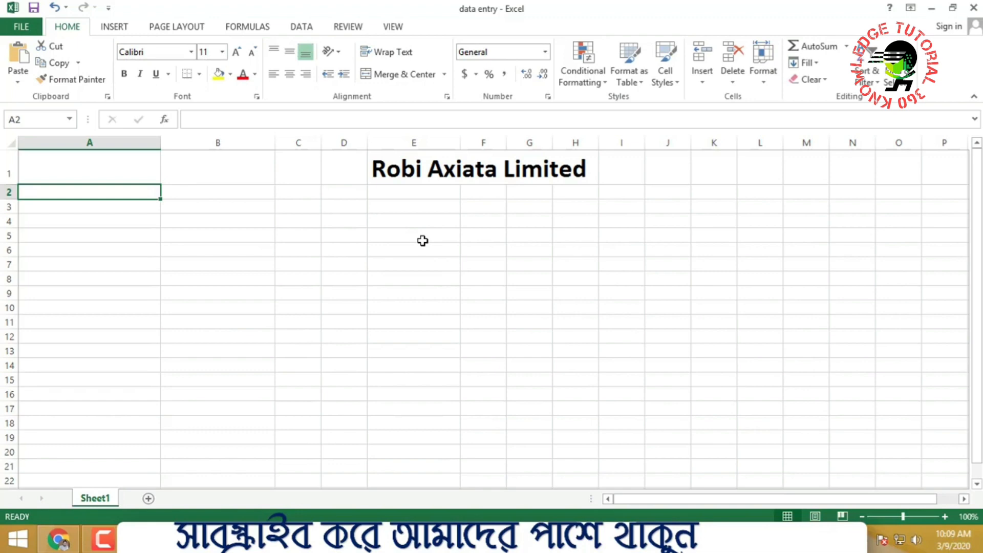
pyautogui.write('Cs')
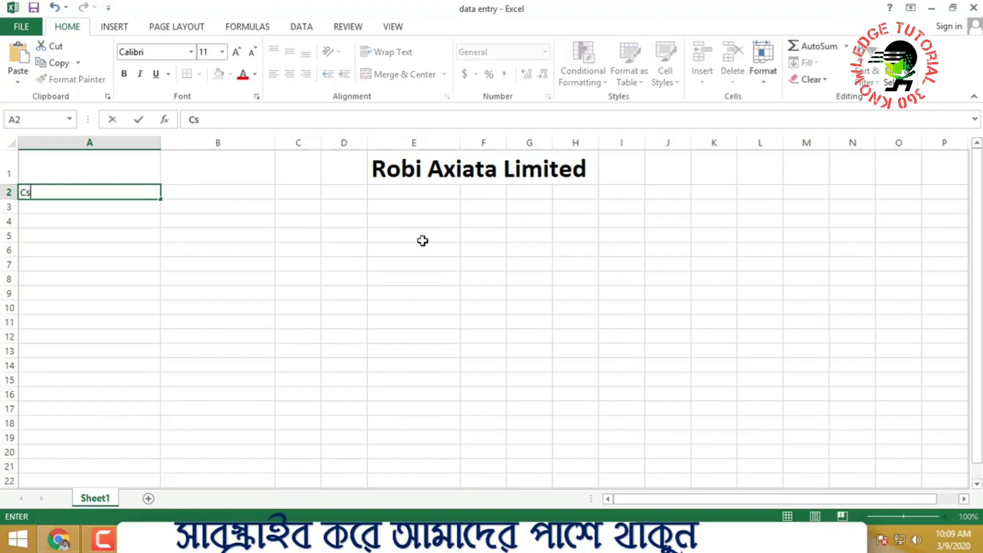
pyautogui.press('BackSpace')
pyautogui.write('astomer Name')
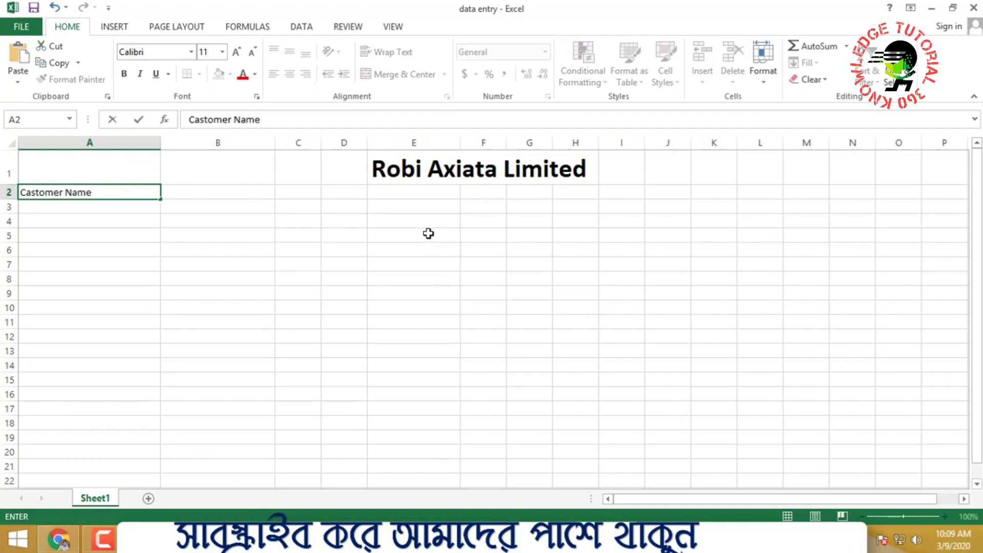
pyautogui.click(427, 235)
# Enter the header 'Mobile No' in cell B2
pyautogui.click(217, 191)
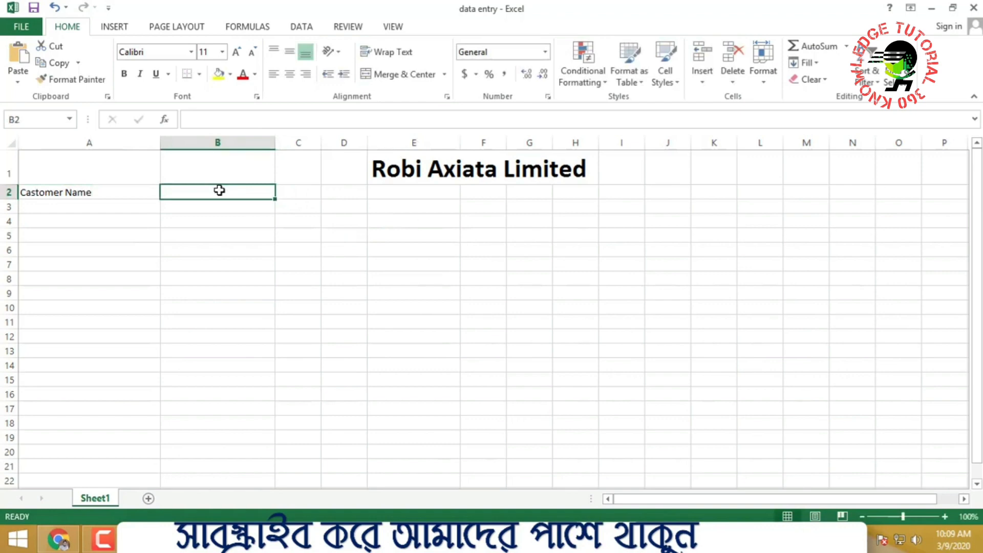
pyautogui.write('M')
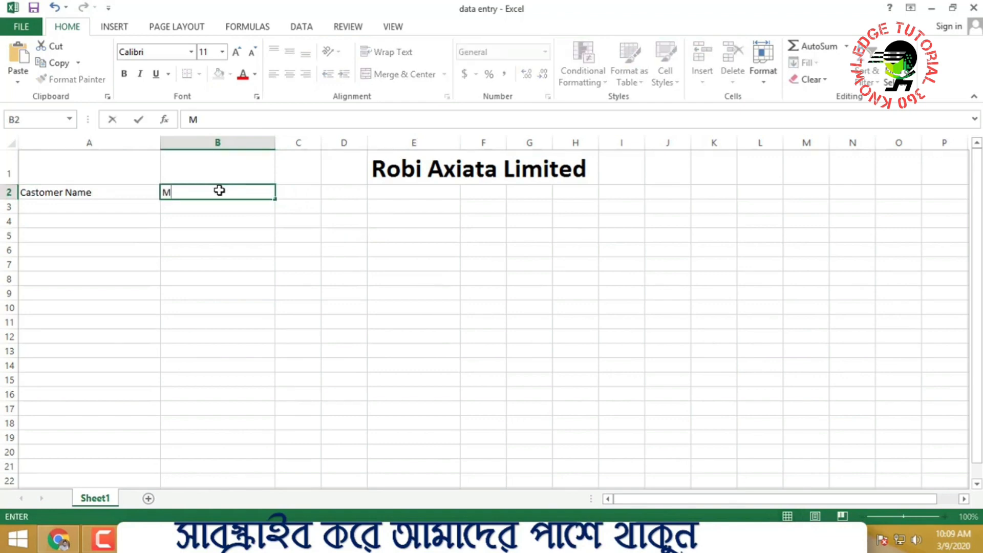
pyautogui.write('obile No')
pyautogui.click(490, 313)
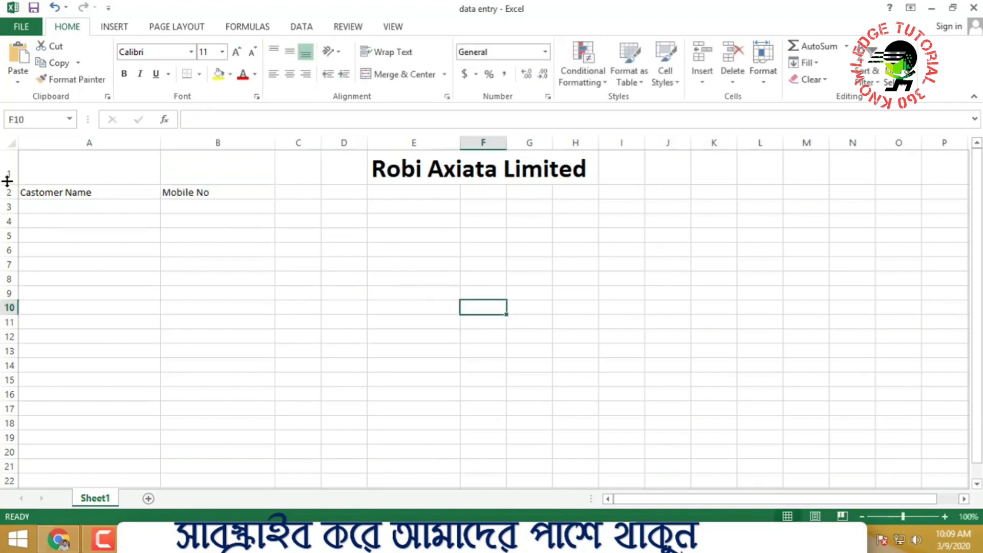
pyautogui.click(62, 193)
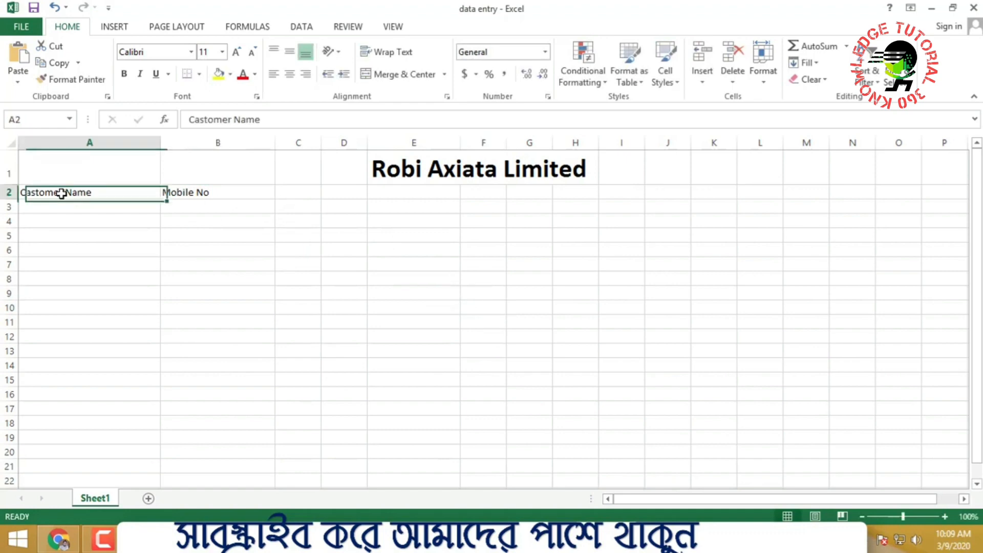
pyautogui.click(213, 192)
# Widen column C by dragging its right border
pyautogui.click(306, 195)
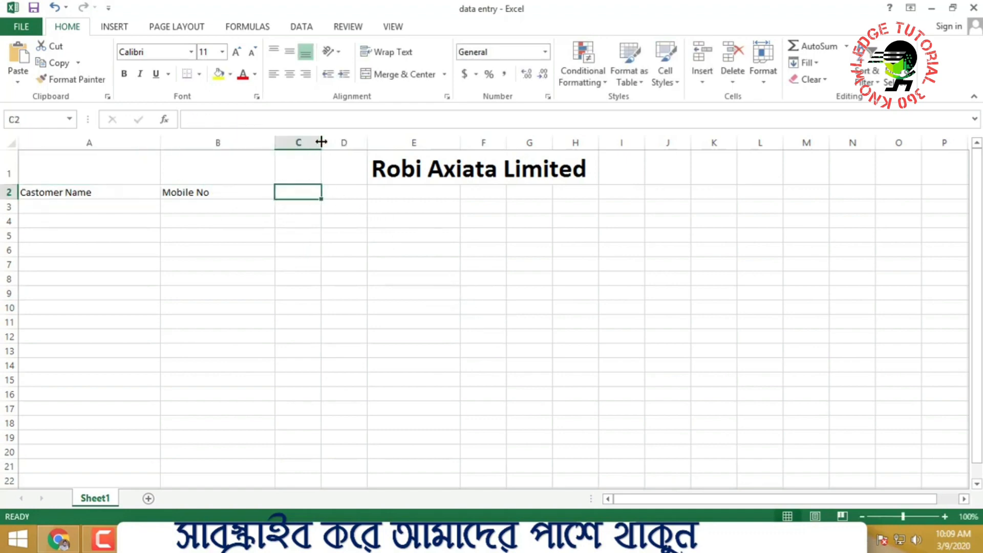
pyautogui.moveTo(321, 143); pyautogui.dragTo(348, 143)
pyautogui.click(369, 275)
pyautogui.click(306, 190)
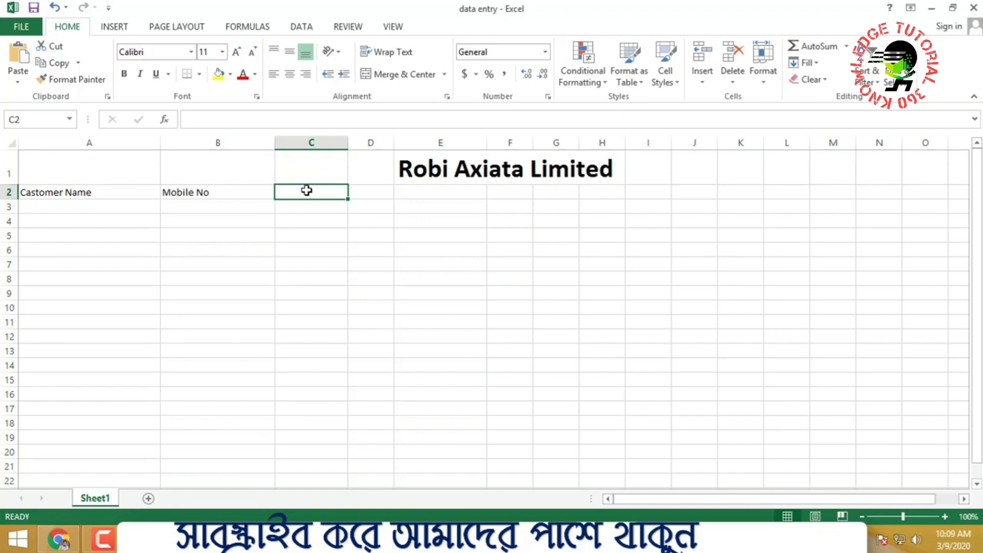
# Enter 'Location' in C2 and 'IDCARD NUMBER' in D2, widening column D to fit
pyautogui.write('Loca')
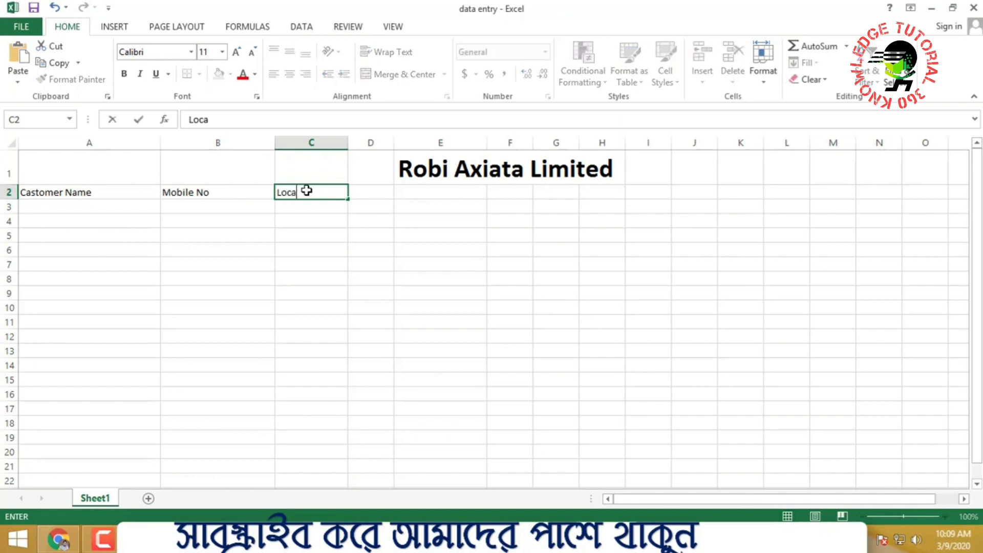
pyautogui.write('tion')
pyautogui.click(386, 223)
pyautogui.click(297, 195)
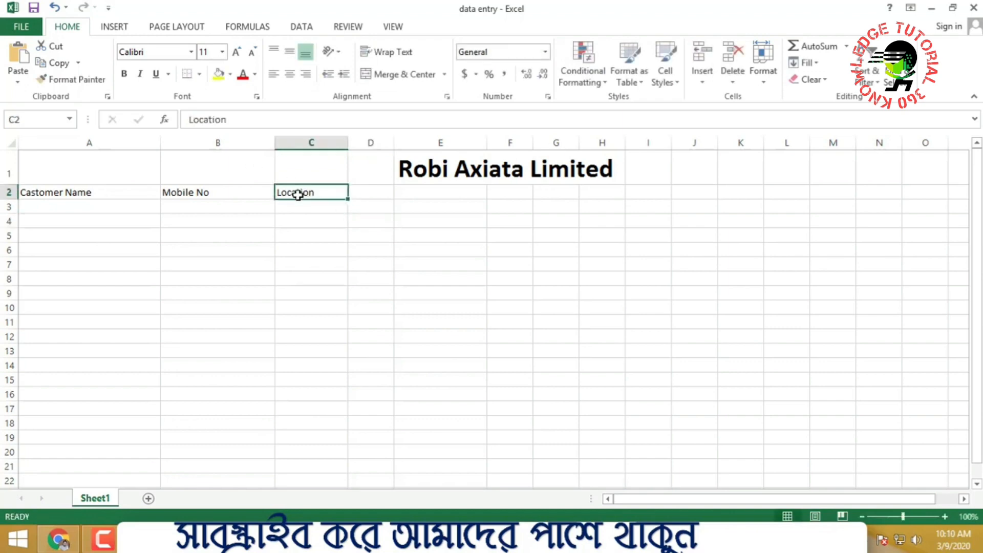
pyautogui.click(370, 191)
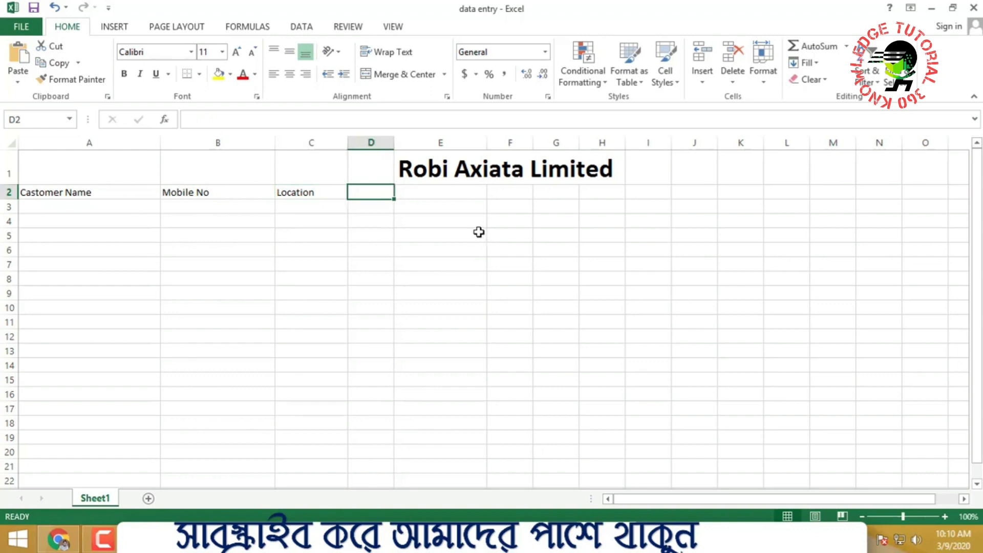
pyautogui.write('Id')
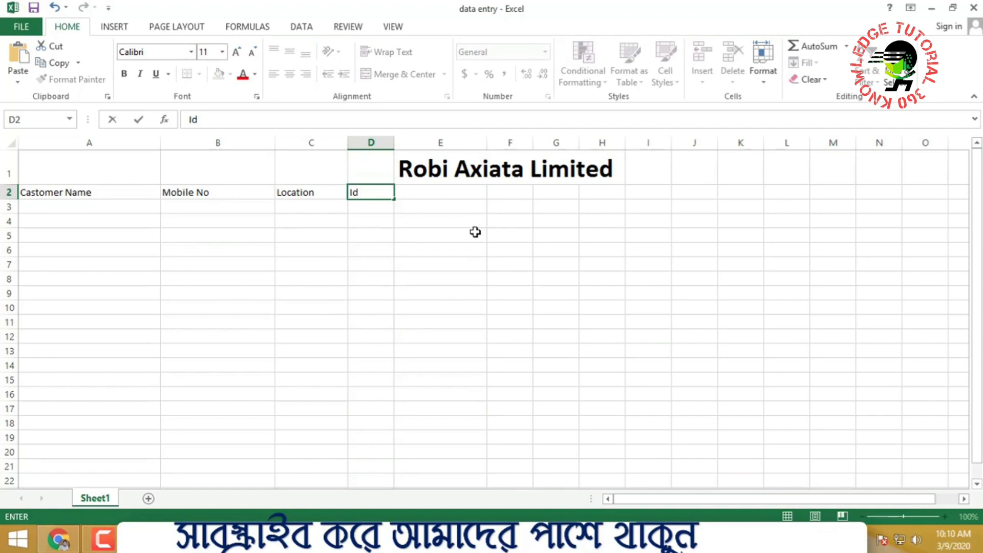
pyautogui.write(' CARD NUMBER')
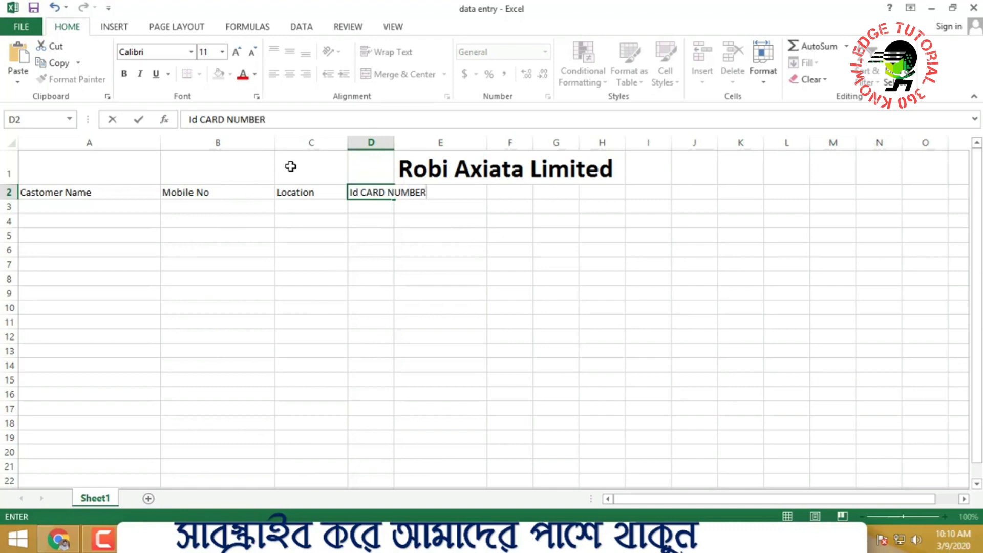
pyautogui.doubleClick(358, 193)
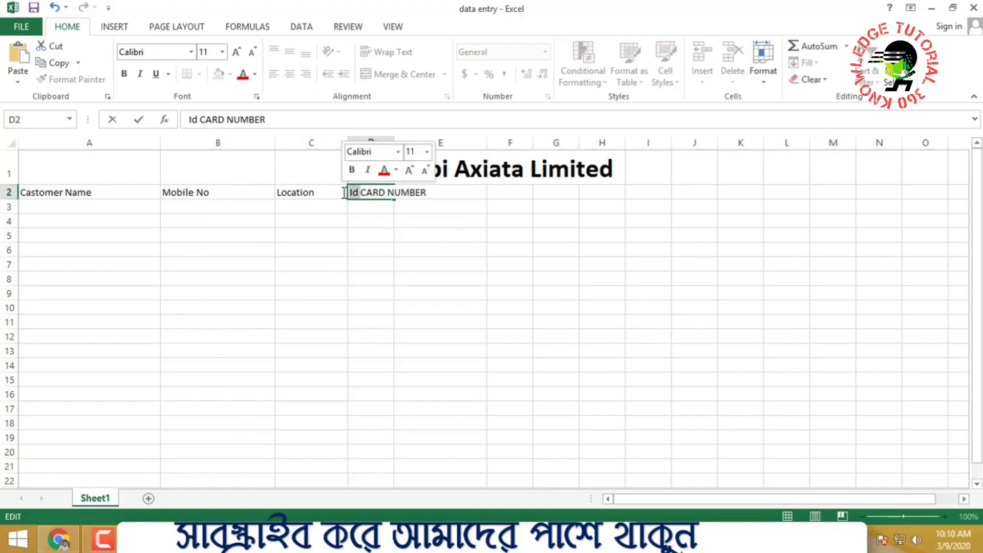
pyautogui.write('ID')
pyautogui.click(457, 222)
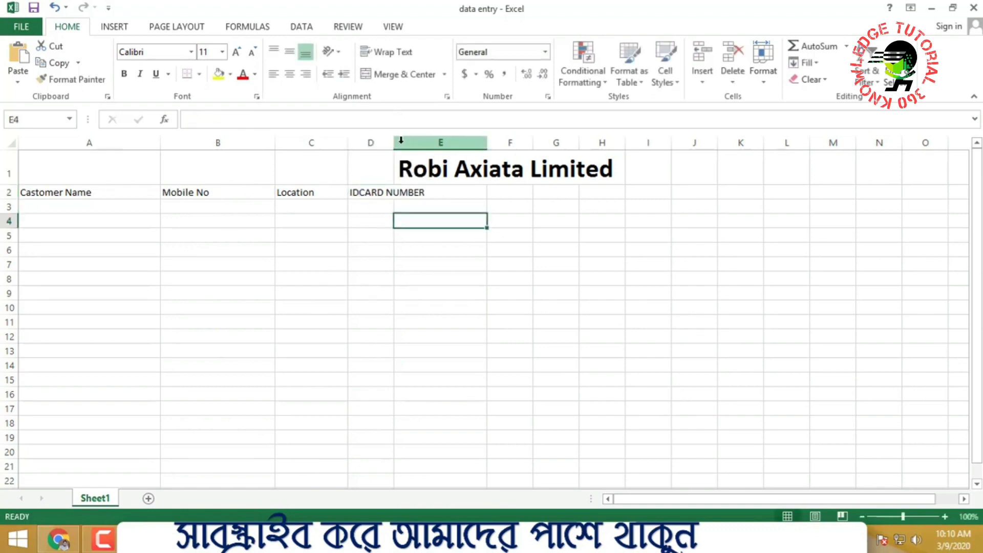
pyautogui.moveTo(394, 143); pyautogui.dragTo(429, 142)
pyautogui.click(646, 237)
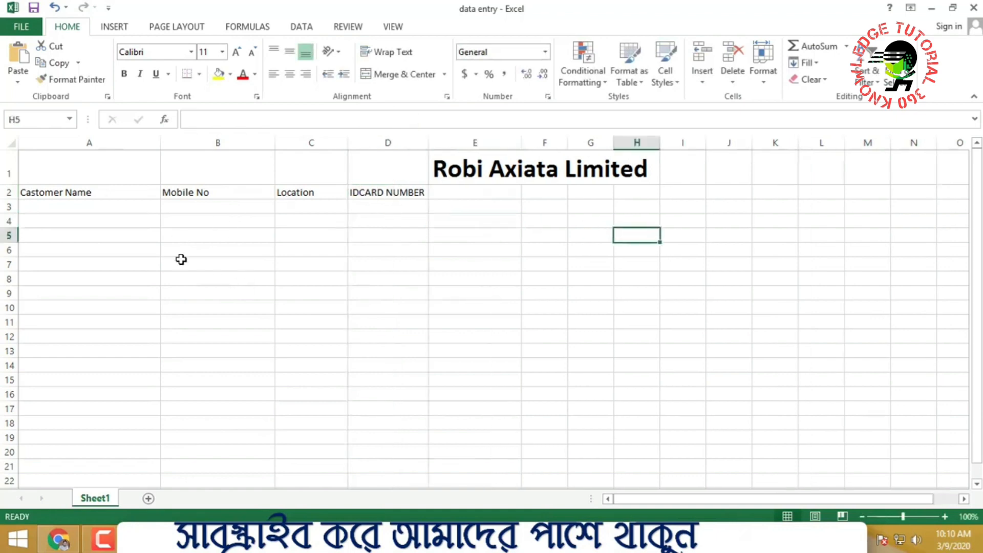
# Enter 'Faters Name' in E2, deleting the stray '/?' characters
pyautogui.moveTo(409, 193); pyautogui.dragTo(698, 193)
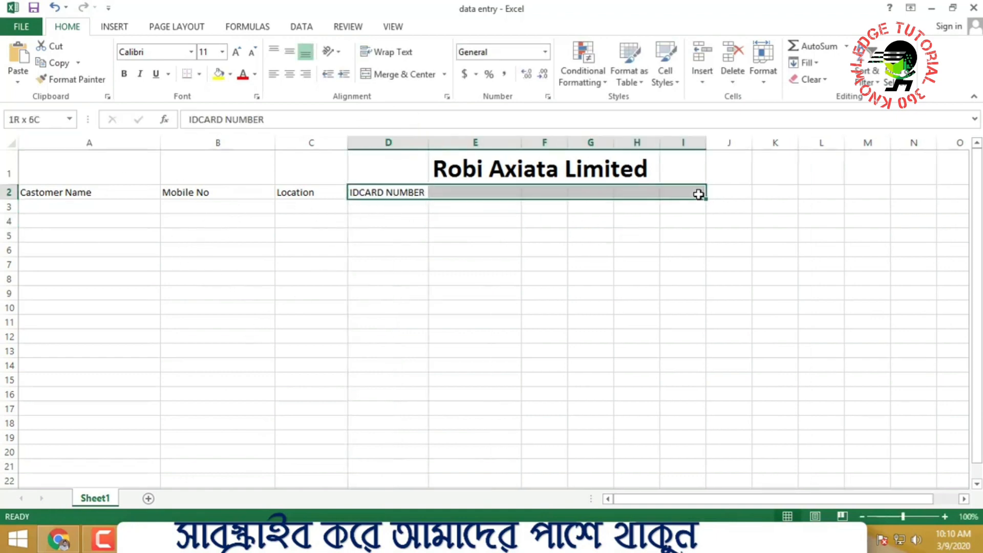
pyautogui.click(698, 193)
pyautogui.click(490, 197)
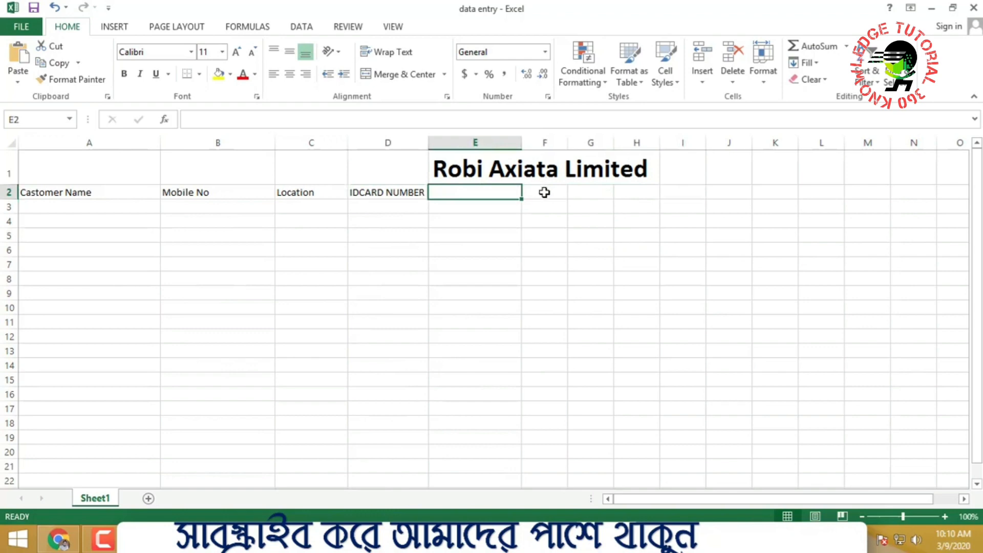
pyautogui.write('F')
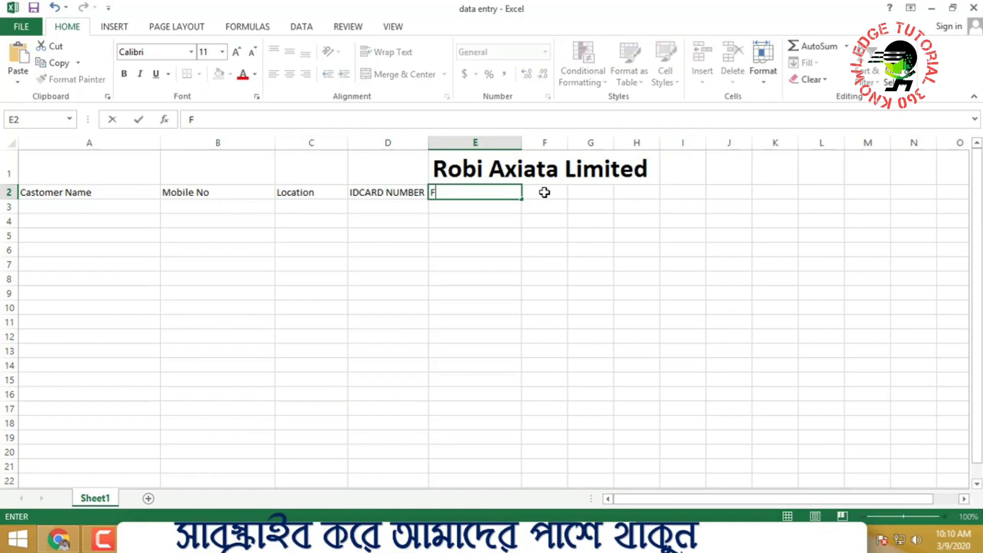
pyautogui.write('aters /?Name')
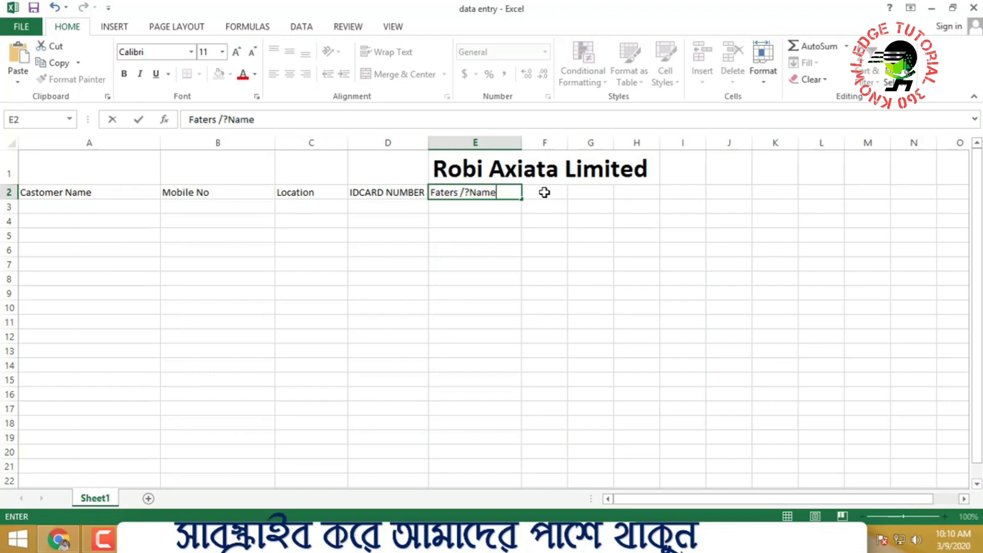
pyautogui.click(468, 192)
pyautogui.press('BackSpace')
pyautogui.press('BackSpace')
pyautogui.click(544, 293)
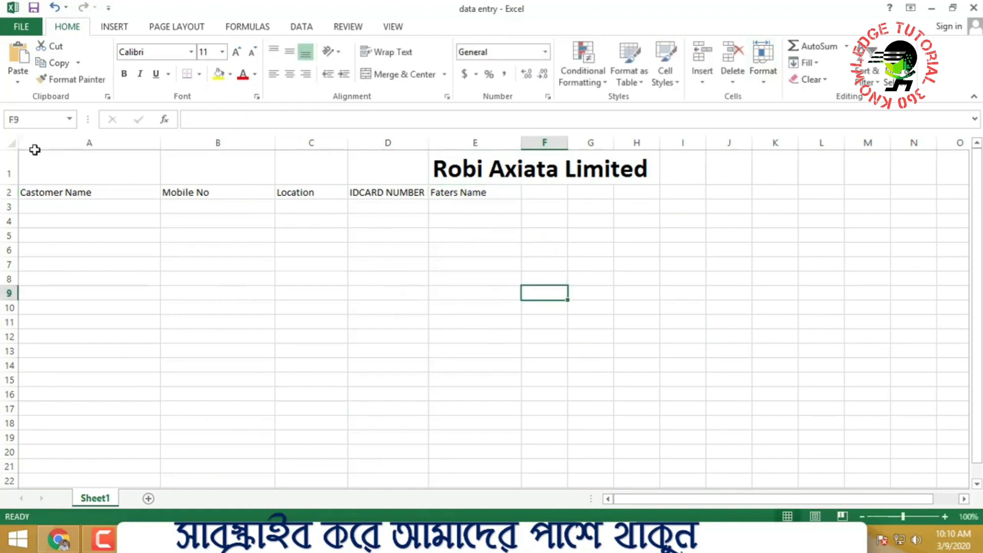
pyautogui.moveTo(97, 206); pyautogui.dragTo(102, 352)
pyautogui.click(306, 310)
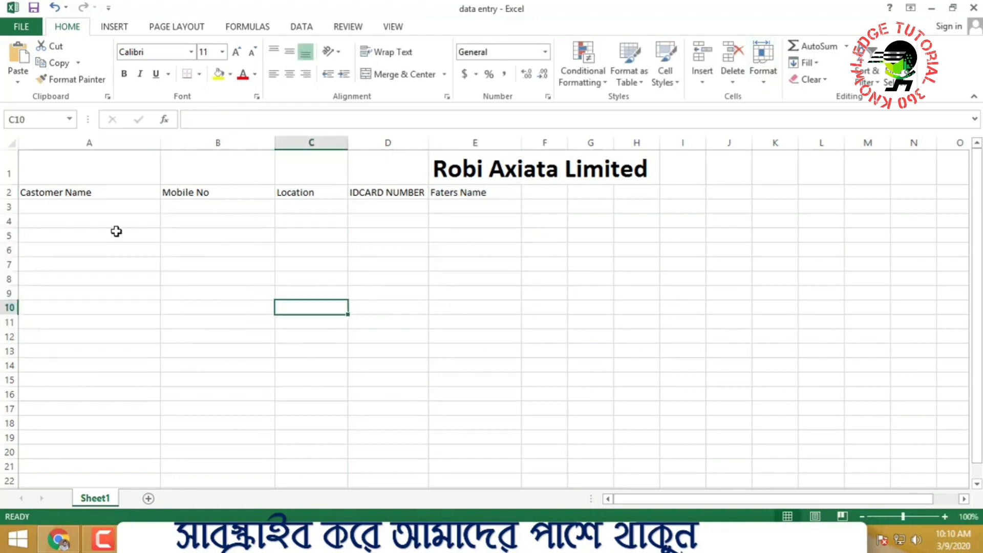
pyautogui.click(62, 205)
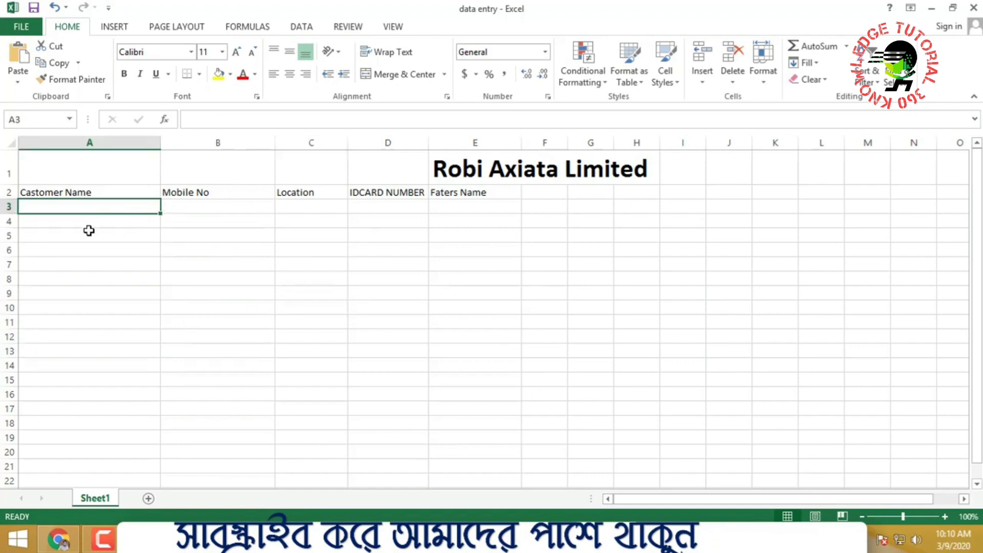
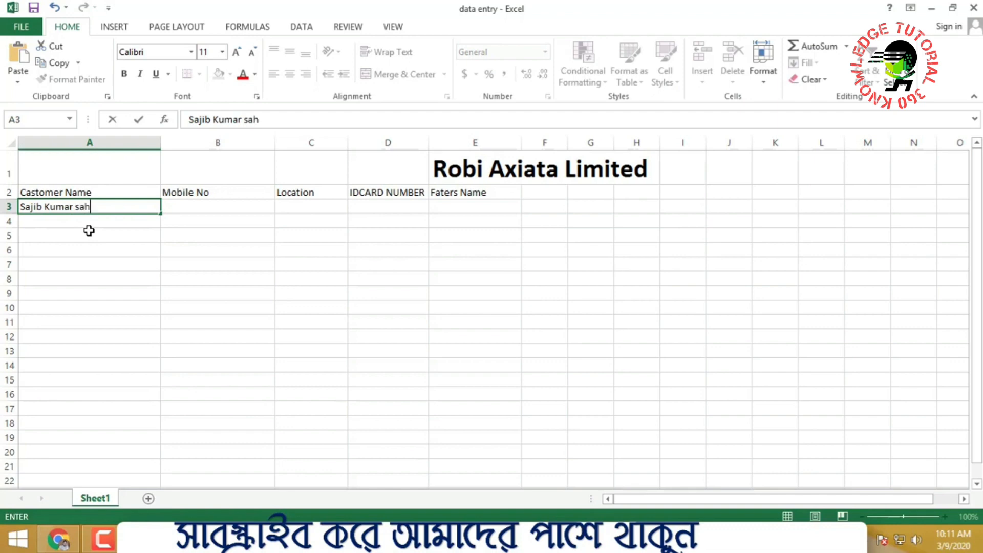
# Enter the three customers' full names into cells A3, A4 and A5
pyautogui.click(197, 349)
pyautogui.click(105, 222)
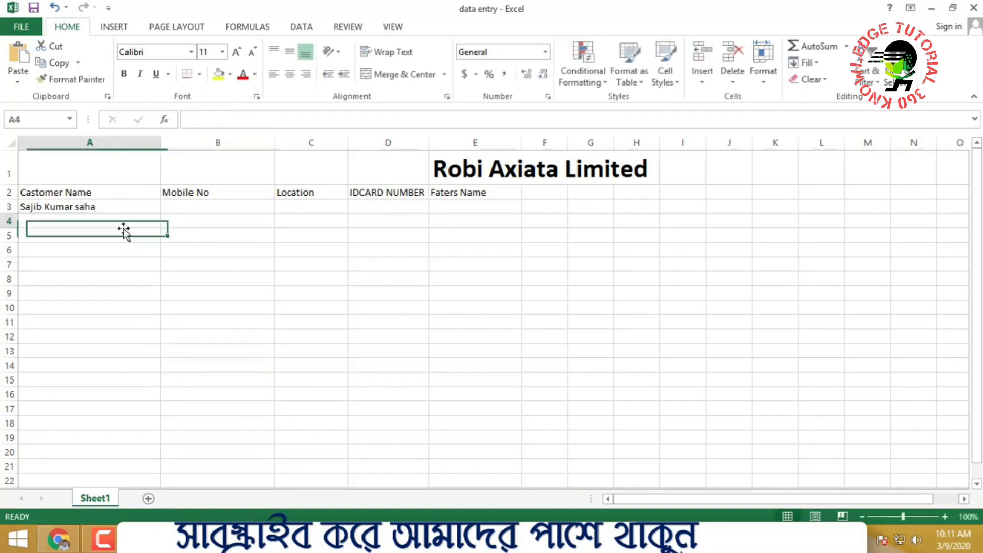
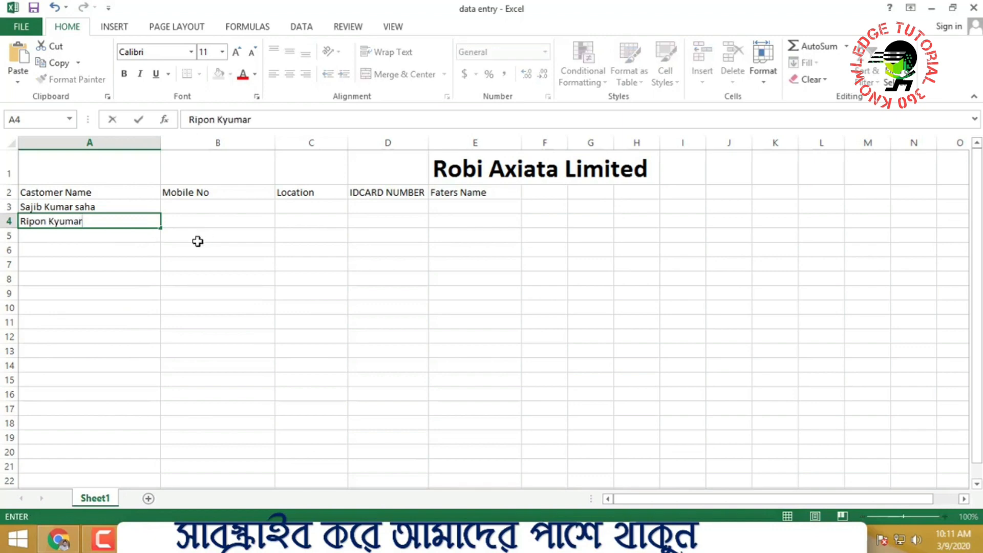
pyautogui.click(494, 323)
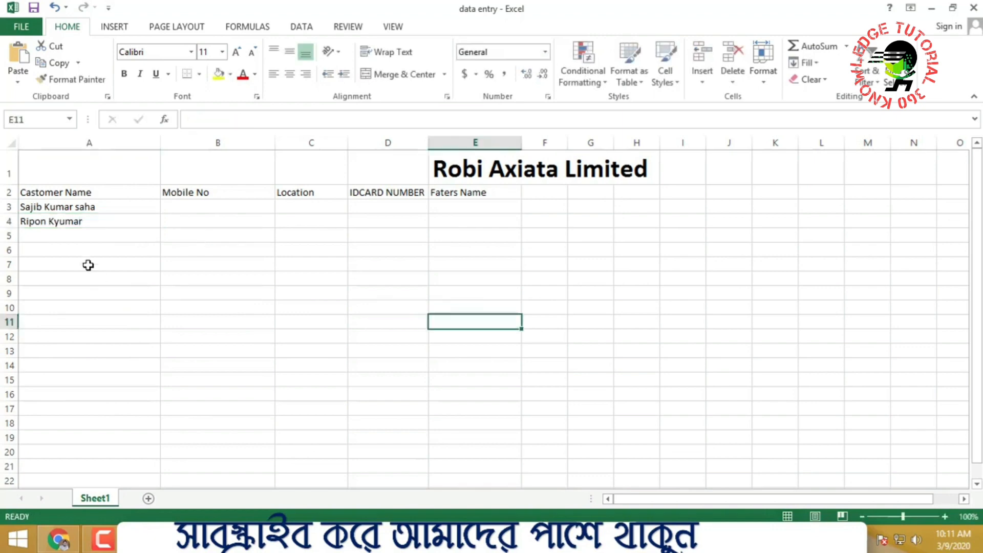
pyautogui.click(99, 235)
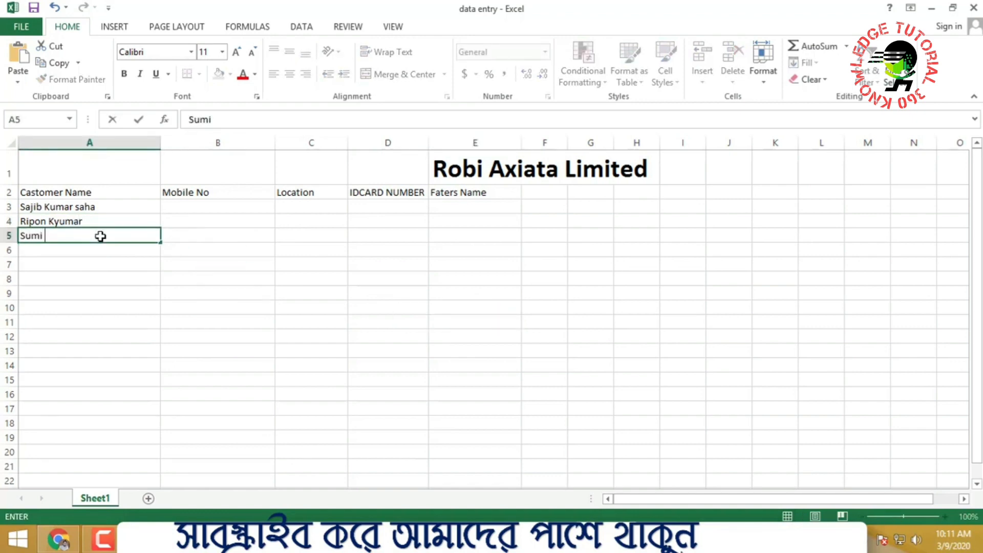
pyautogui.click(232, 193)
# Enter mobile numbers for the first two customers in B3 and B4, correcting B4's prefix
pyautogui.click(196, 205)
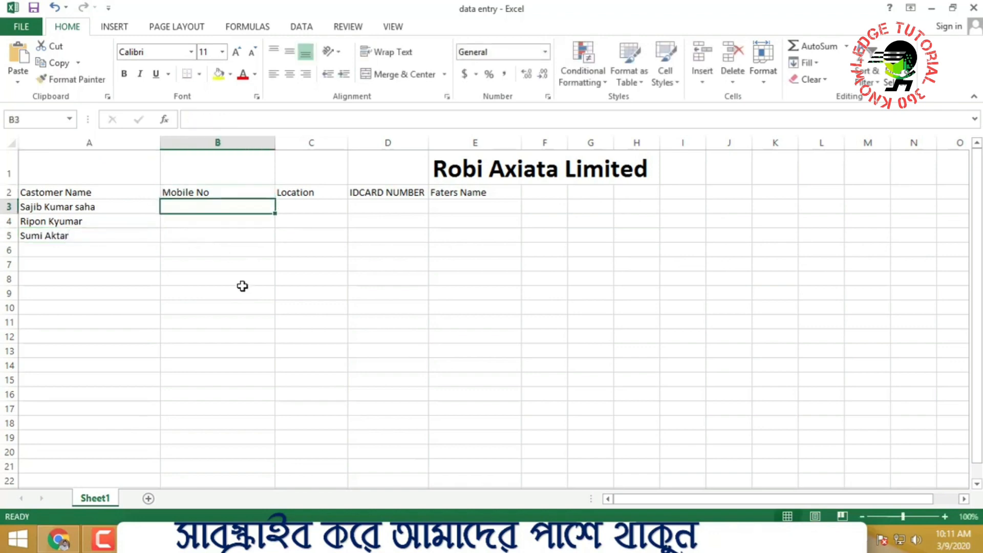
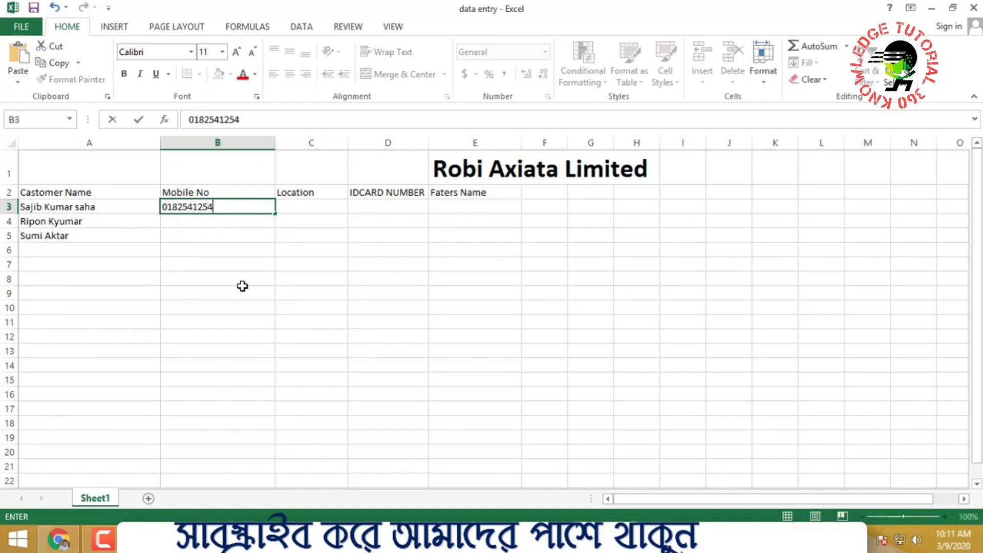
pyautogui.click(384, 194)
pyautogui.click(231, 219)
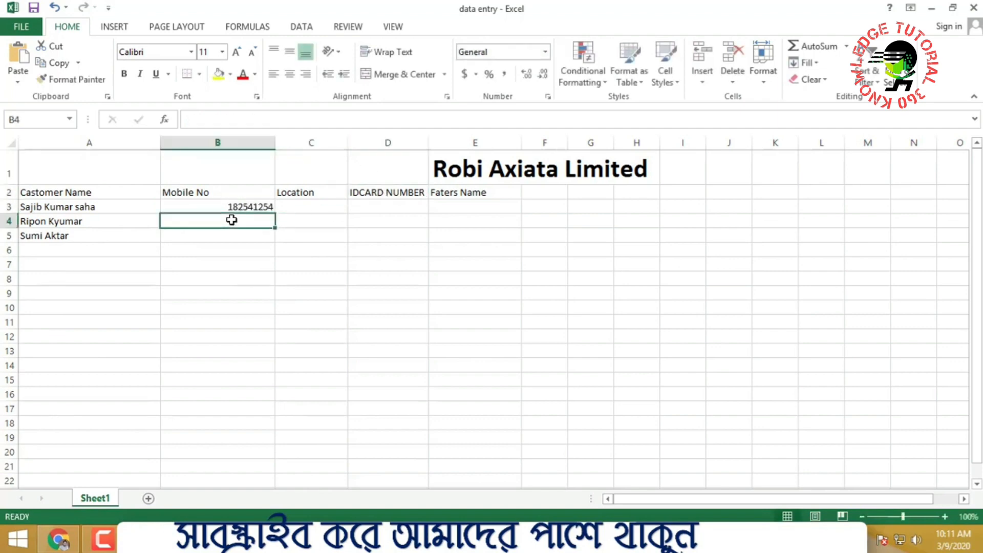
pyautogui.write('965522')
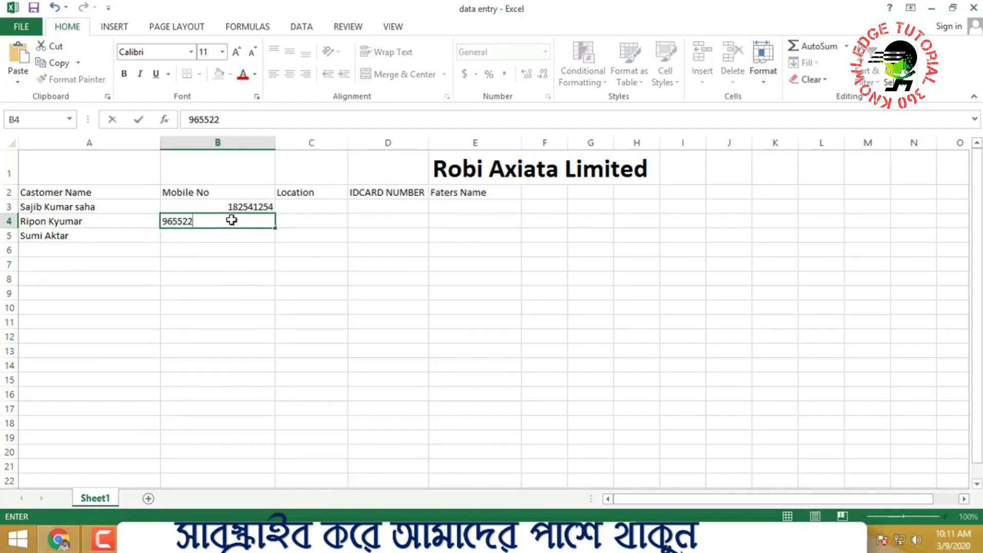
pyautogui.click(164, 221)
pyautogui.write('018')
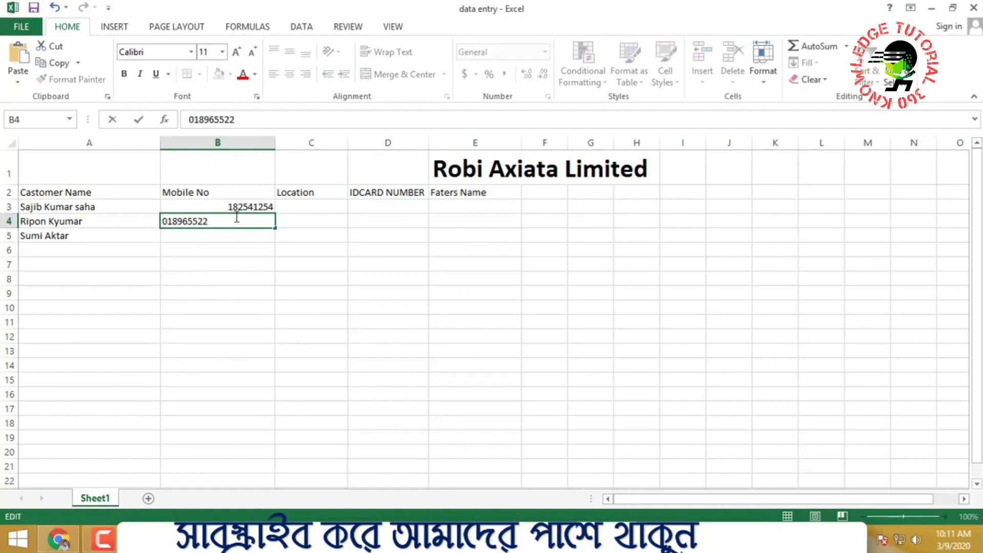
pyautogui.write('11')
pyautogui.click(325, 379)
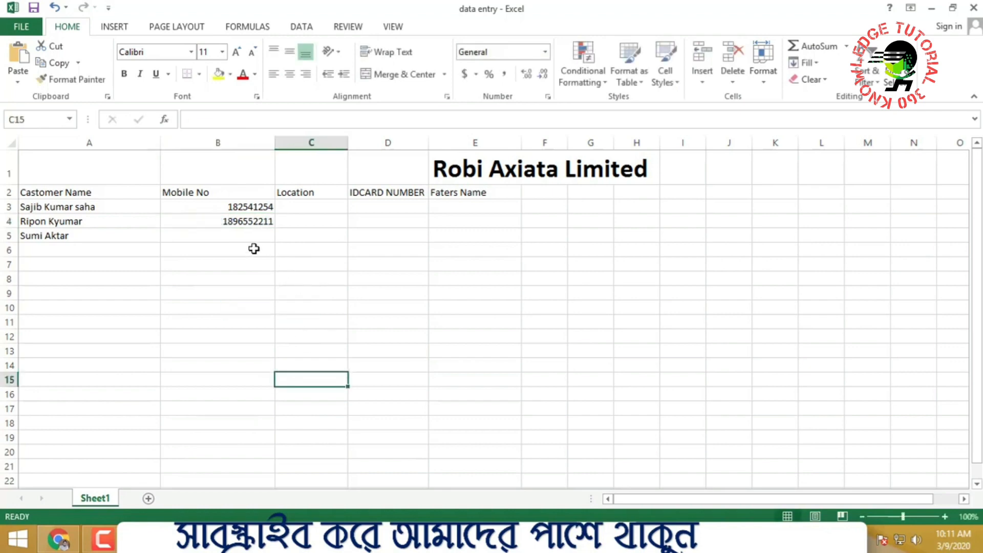
# Enter the third customer's mobile number in B5 and fix its digits
pyautogui.click(223, 235)
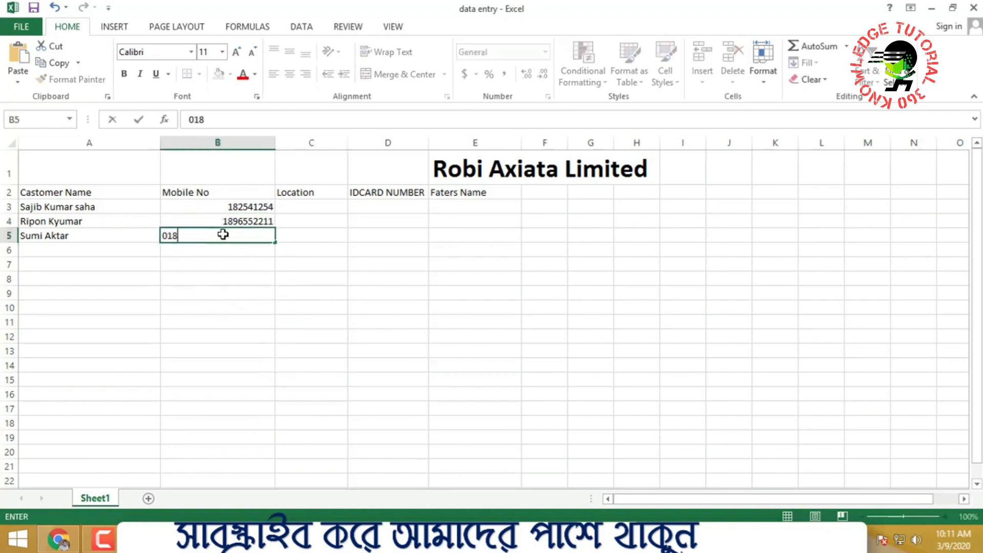
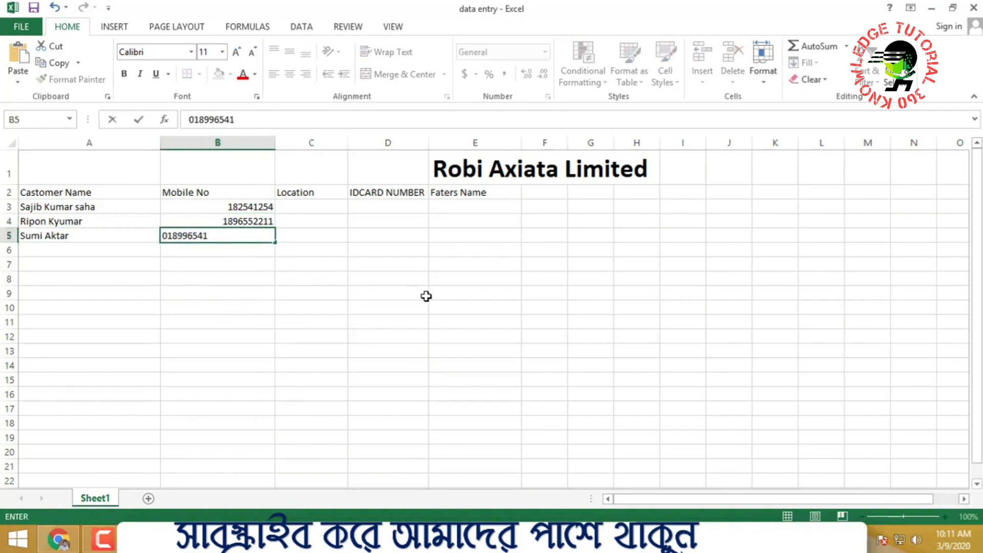
pyautogui.click(426, 296)
pyautogui.click(243, 235)
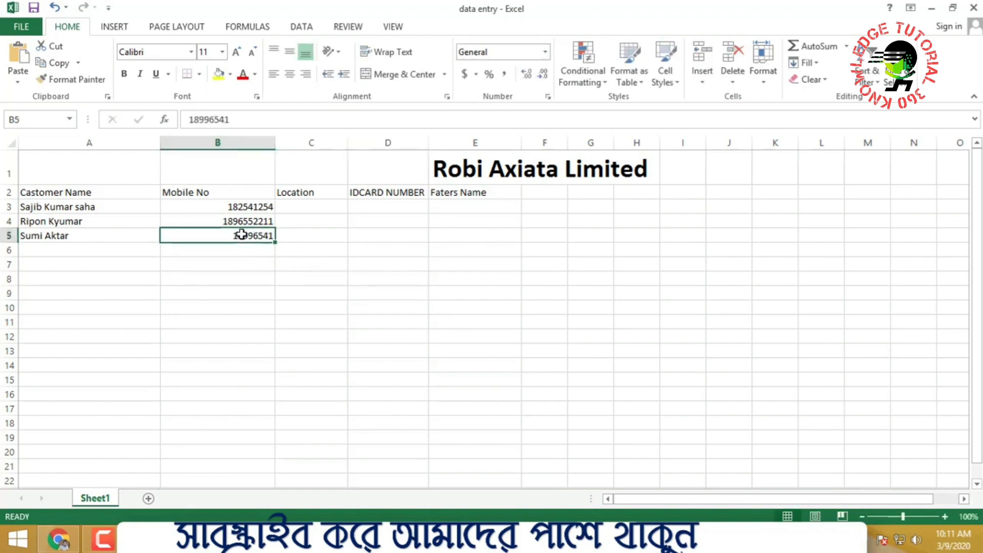
pyautogui.doubleClick(259, 235)
pyautogui.write('02')
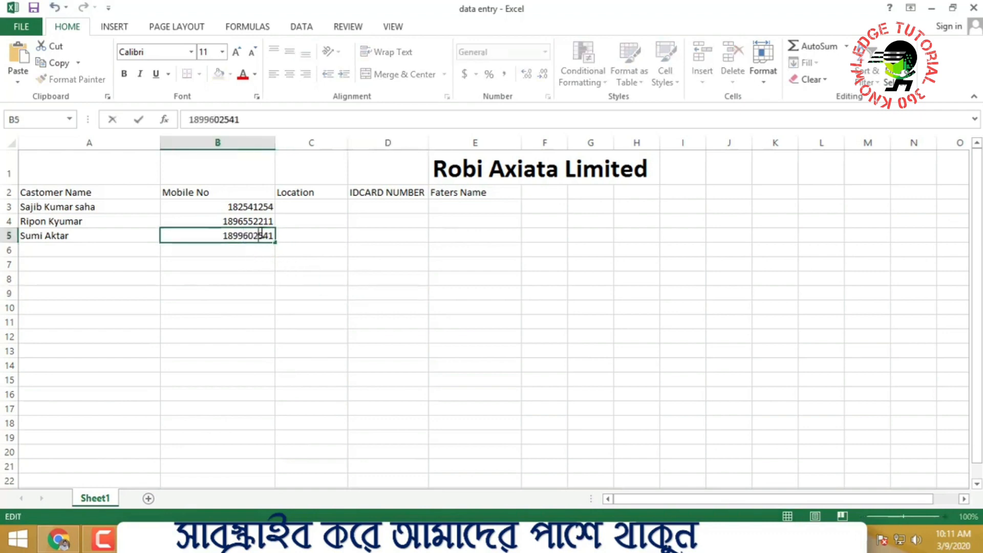
pyautogui.click(459, 350)
# Centre the Mobile No header and its three numbers in B2:B5
pyautogui.moveTo(243, 205); pyautogui.dragTo(250, 237)
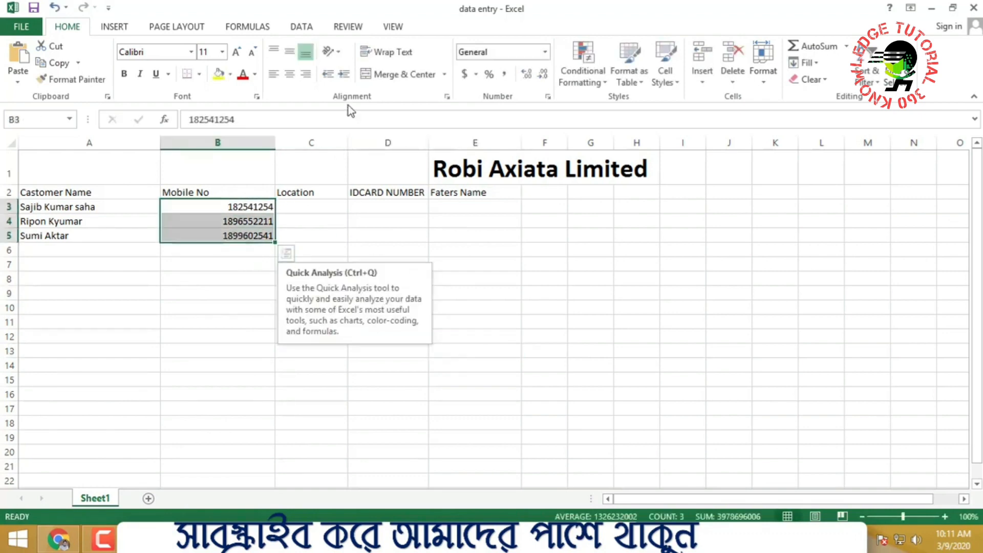
pyautogui.click(274, 74)
pyautogui.click(290, 73)
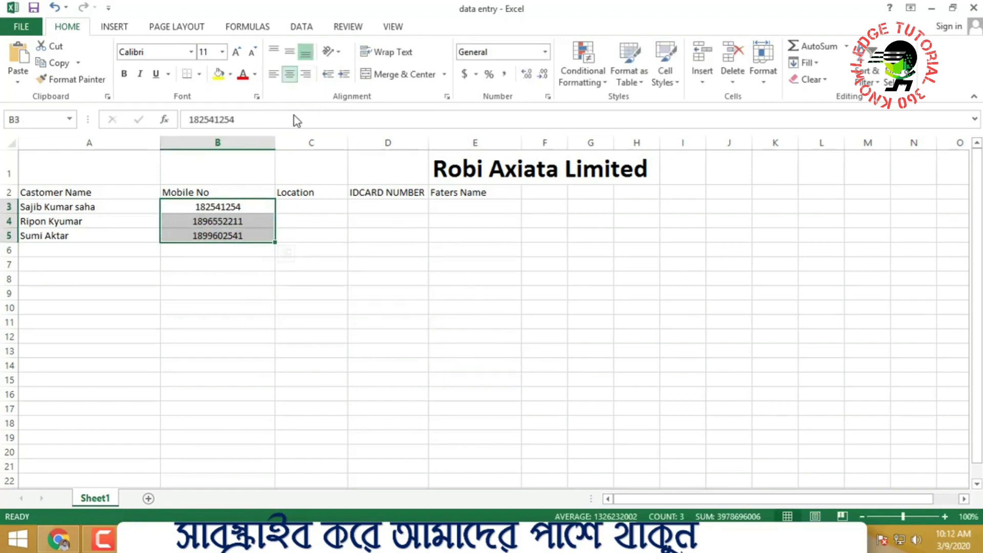
pyautogui.click(389, 249)
pyautogui.moveTo(207, 221); pyautogui.dragTo(205, 235)
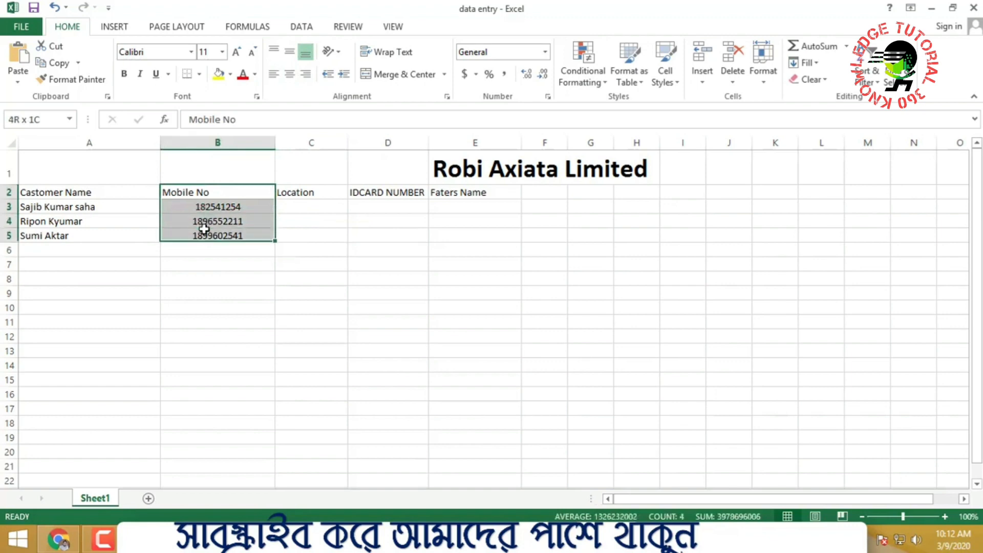
pyautogui.click(290, 74)
pyautogui.click(411, 350)
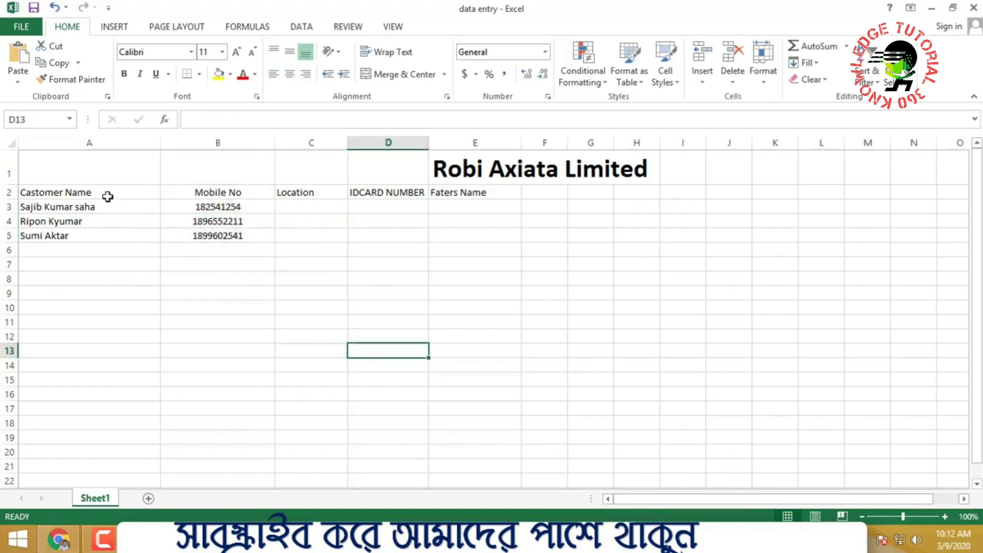
pyautogui.moveTo(67, 191); pyautogui.dragTo(63, 233)
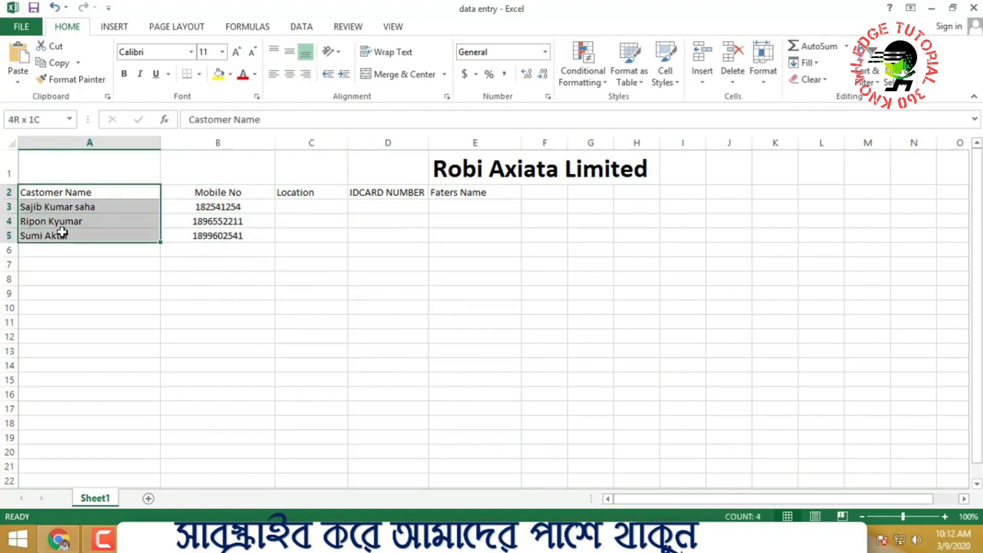
# Enter the locations 'Dhaka' in C3 and 'Eajsha' in C4
pyautogui.click(390, 247)
pyautogui.click(321, 205)
pyautogui.doubleClick(321, 205)
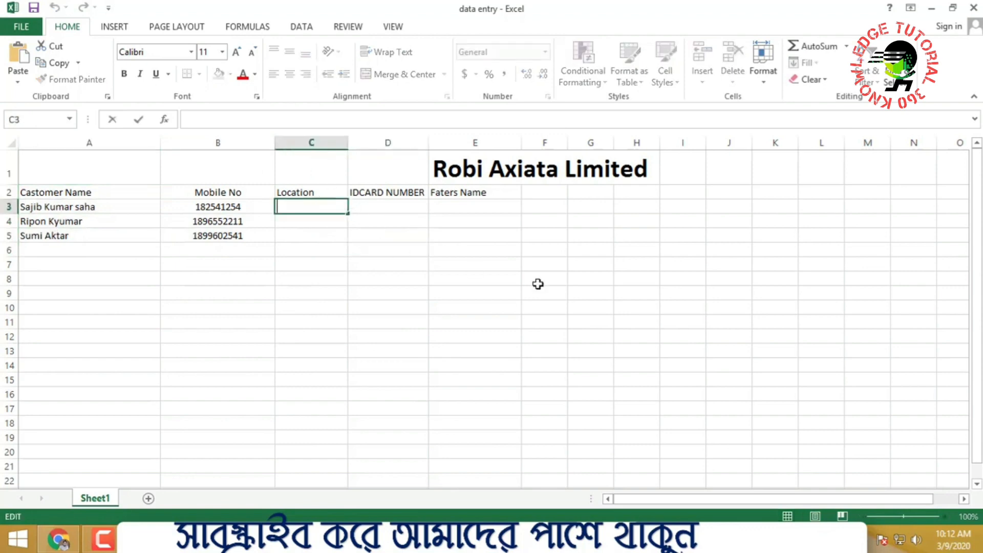
pyautogui.write('Dhaka')
pyautogui.click(518, 294)
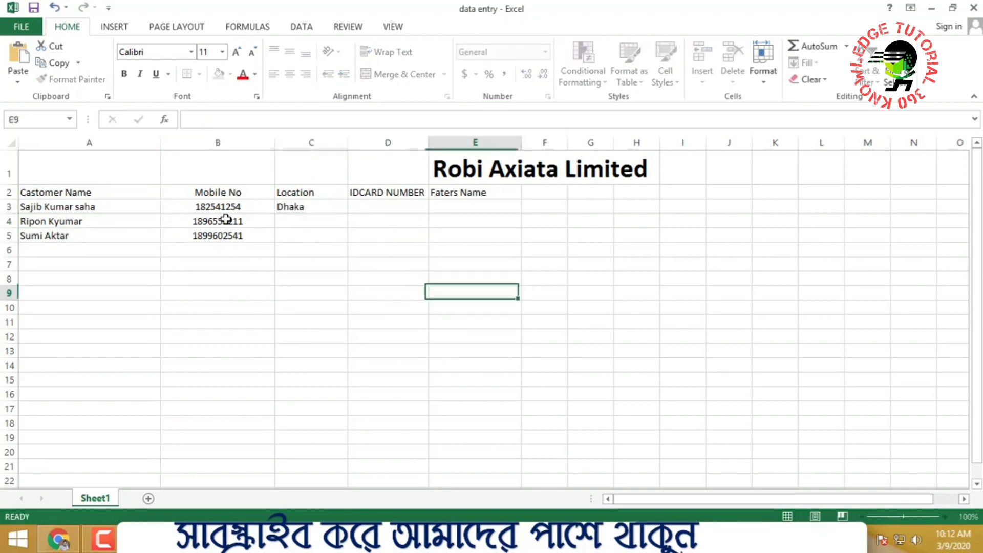
pyautogui.click(318, 223)
pyautogui.write('Eajsha')
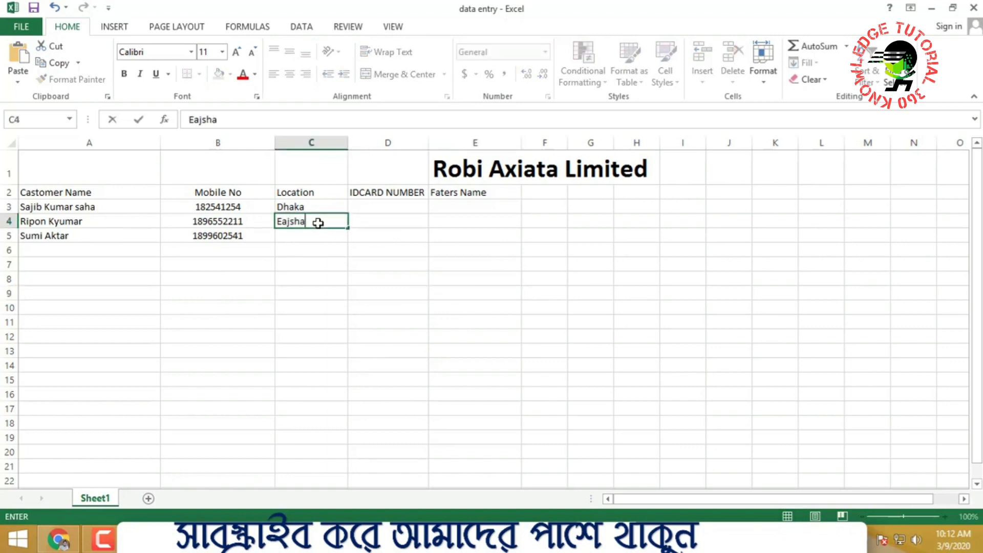
pyautogui.click(435, 262)
pyautogui.moveTo(316, 206); pyautogui.dragTo(314, 265)
pyautogui.click(512, 290)
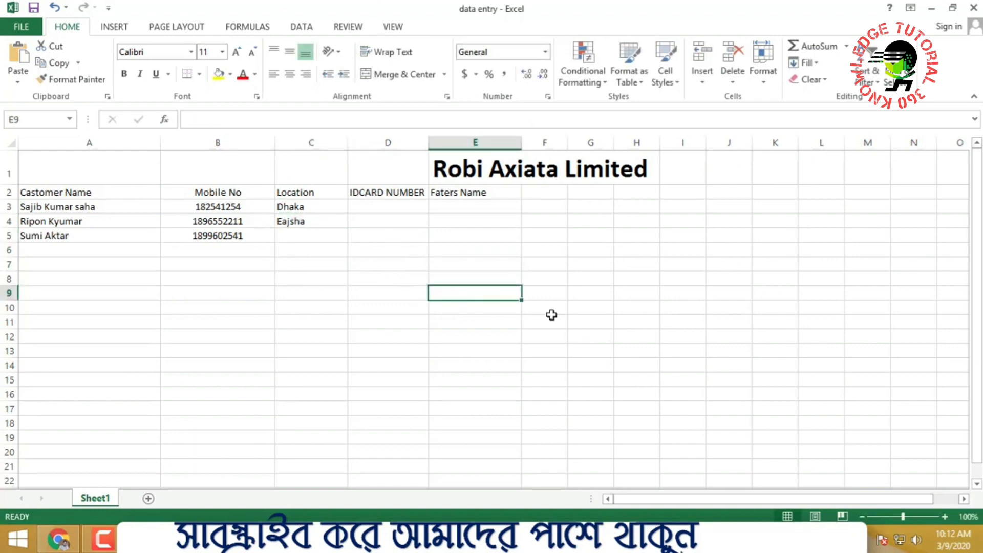
pyautogui.click(107, 192)
# Fill the Castomer Name header yellow and the Mobile No header blue
pyautogui.click(219, 74)
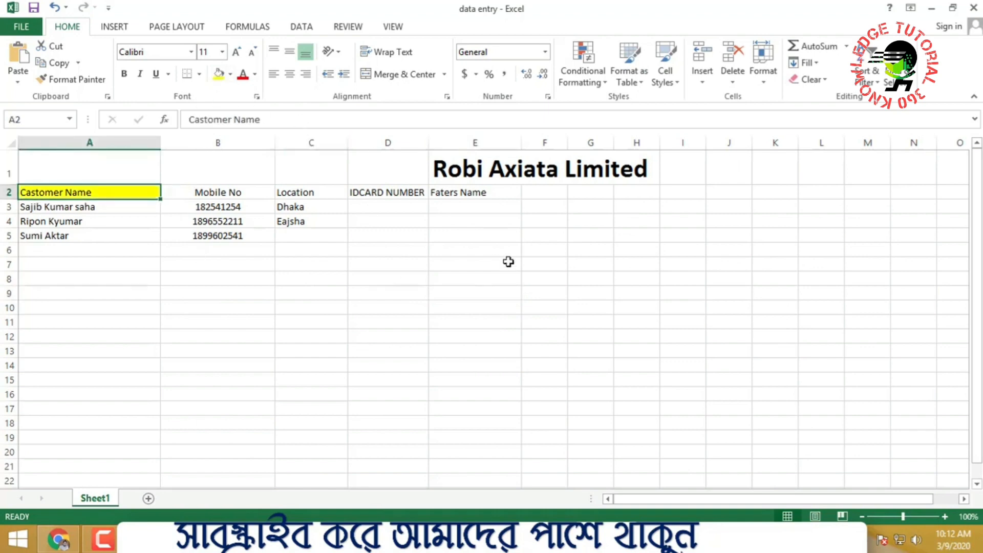
pyautogui.click(508, 262)
pyautogui.click(226, 189)
pyautogui.click(219, 74)
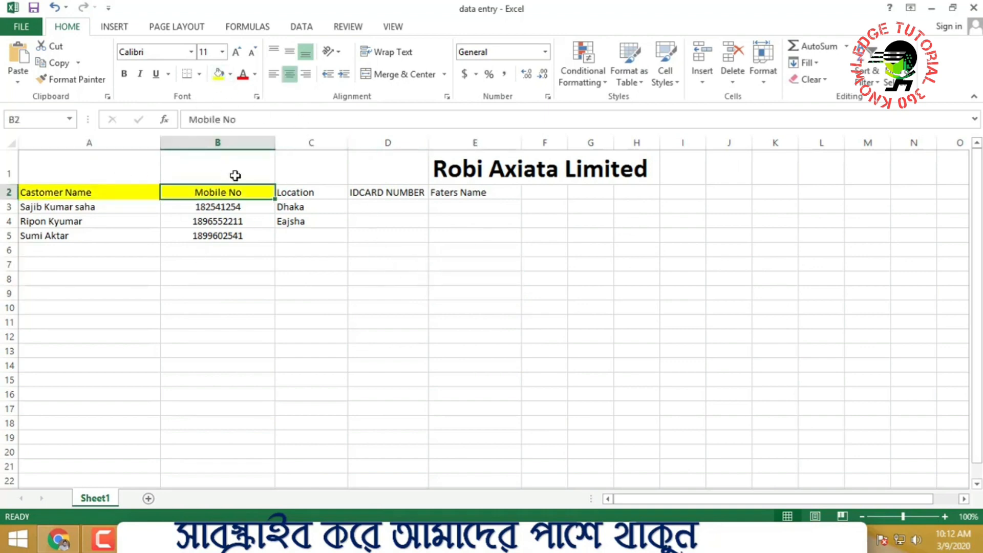
pyautogui.click(231, 74)
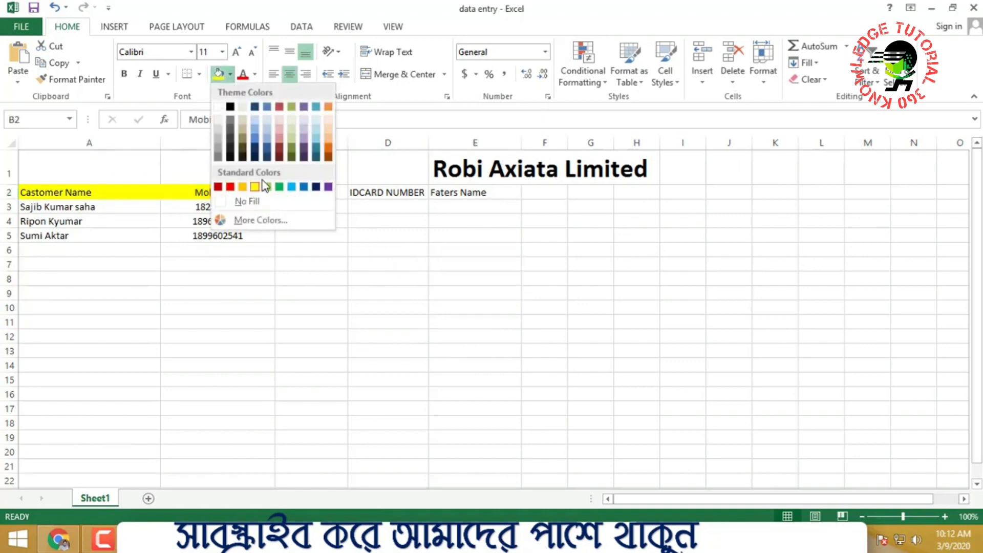
pyautogui.click(304, 187)
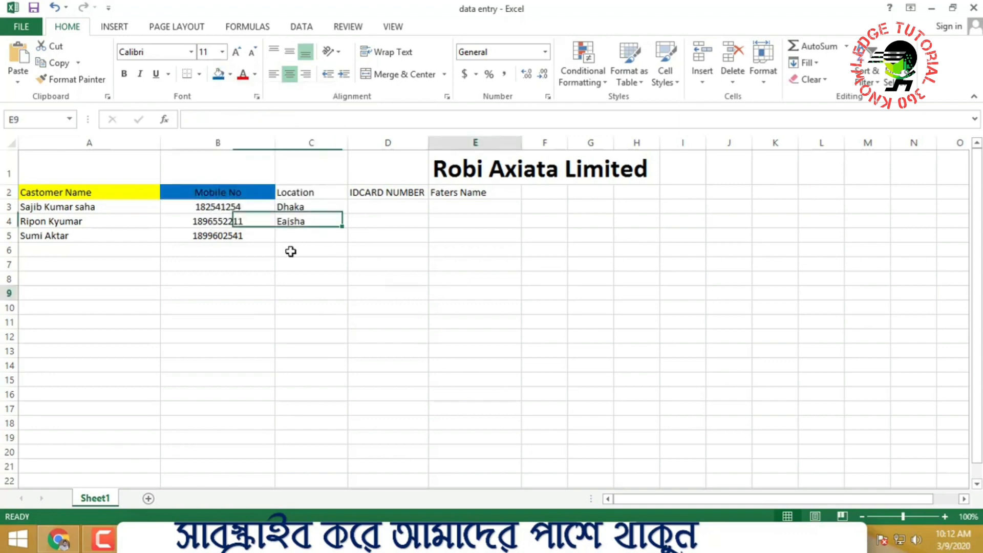
# Fill the Location header orange
pyautogui.click(294, 193)
pyautogui.click(233, 78)
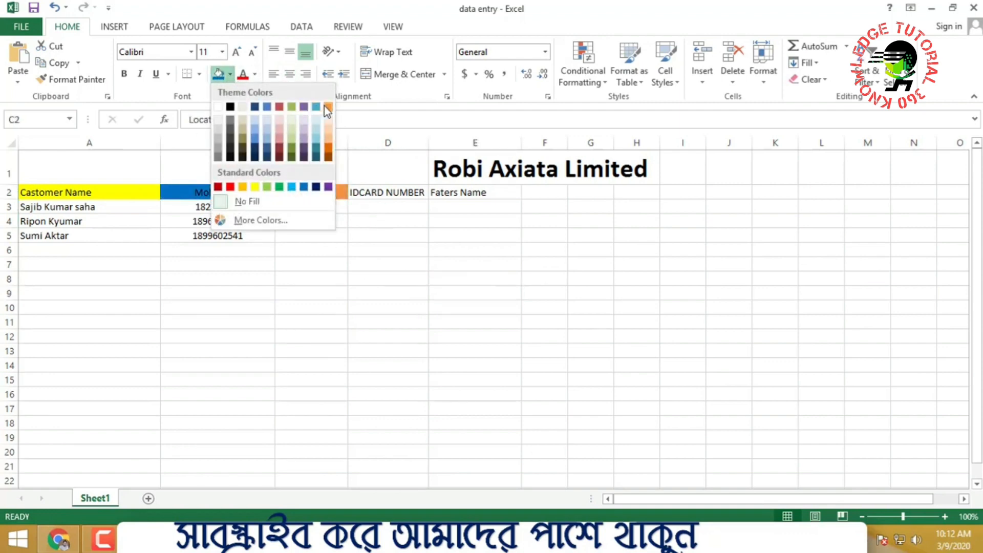
pyautogui.click(324, 106)
pyautogui.click(420, 294)
pyautogui.click(382, 205)
pyautogui.click(389, 193)
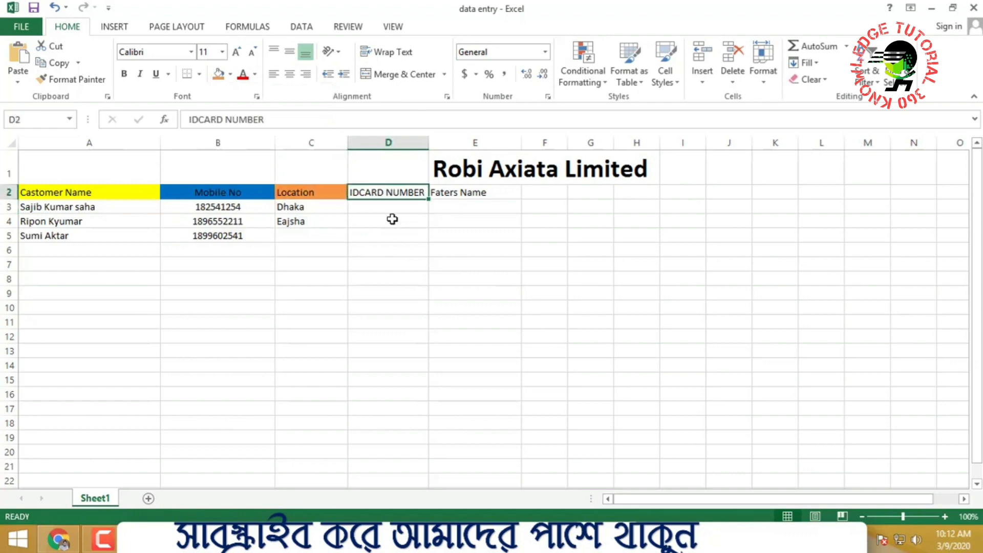
pyautogui.click(379, 213)
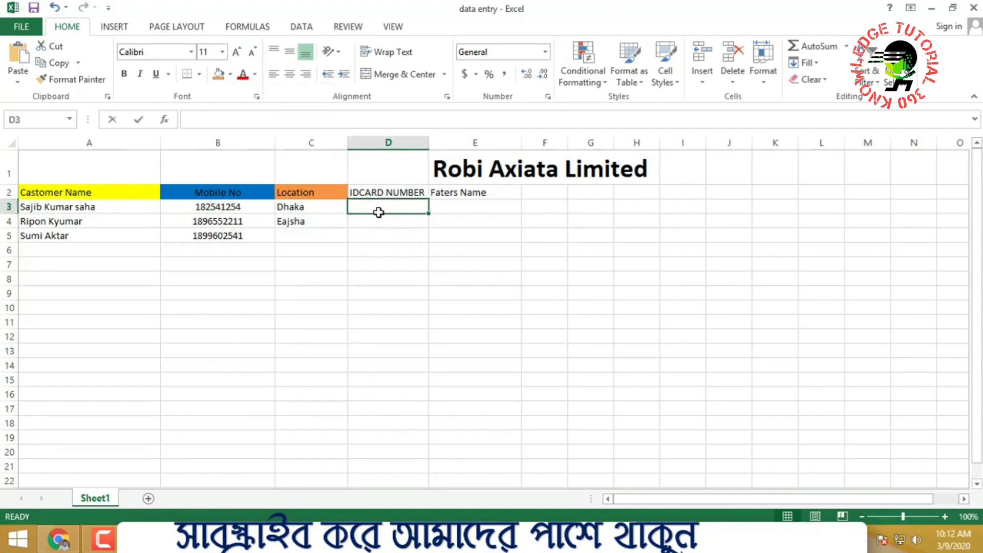
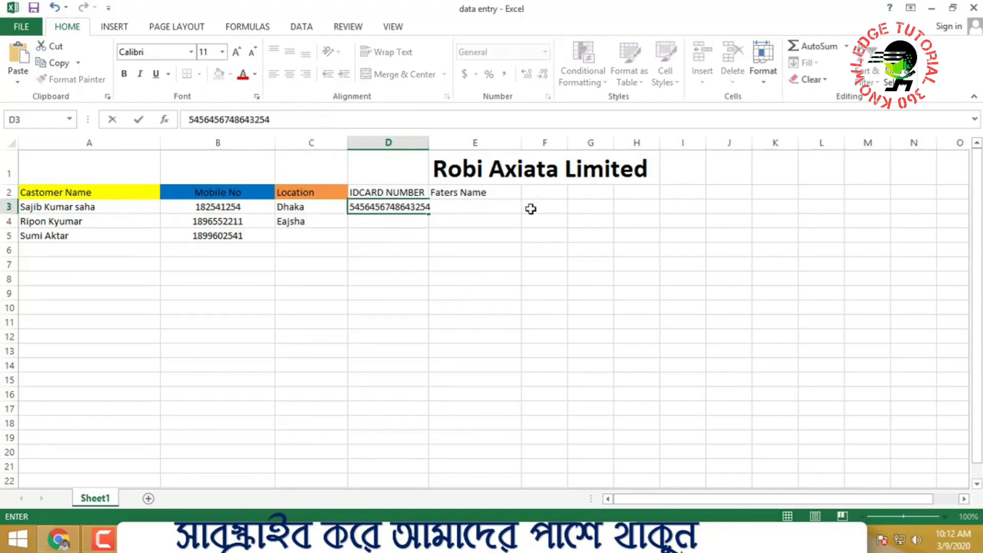
# Enter ID card numbers for the first two customers and widen column D to fit them
pyautogui.click(530, 209)
pyautogui.click(402, 224)
pyautogui.write('54564545')
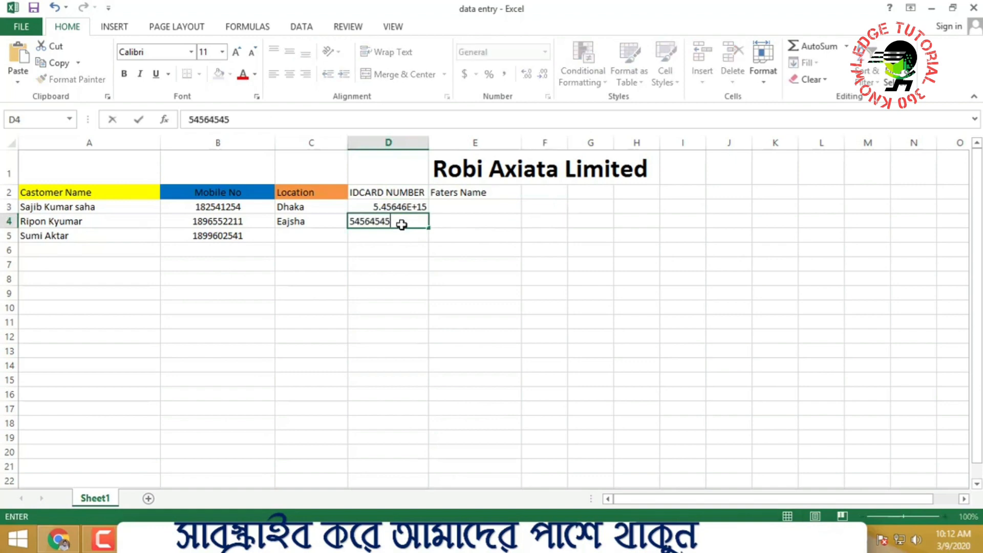
pyautogui.click(530, 251)
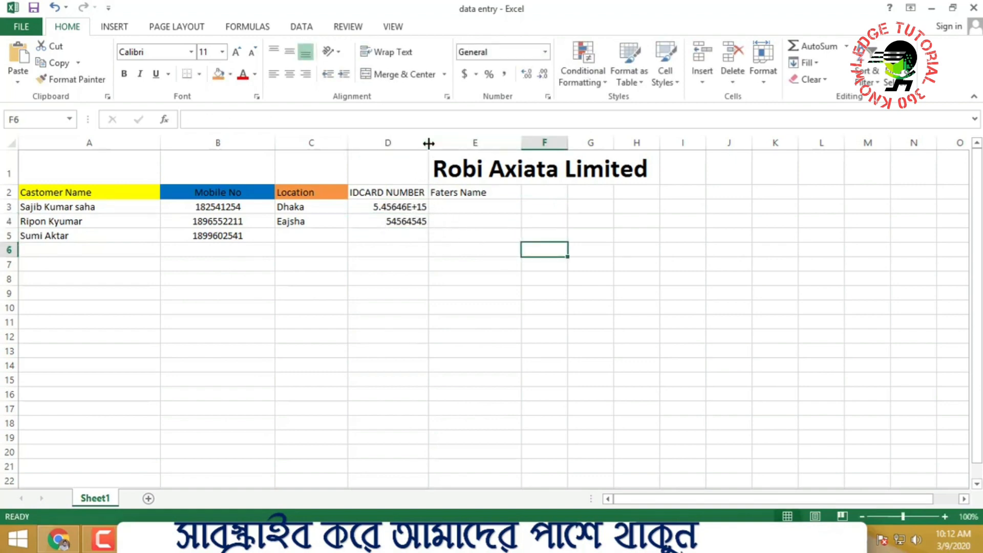
pyautogui.moveTo(428, 143); pyautogui.dragTo(474, 143)
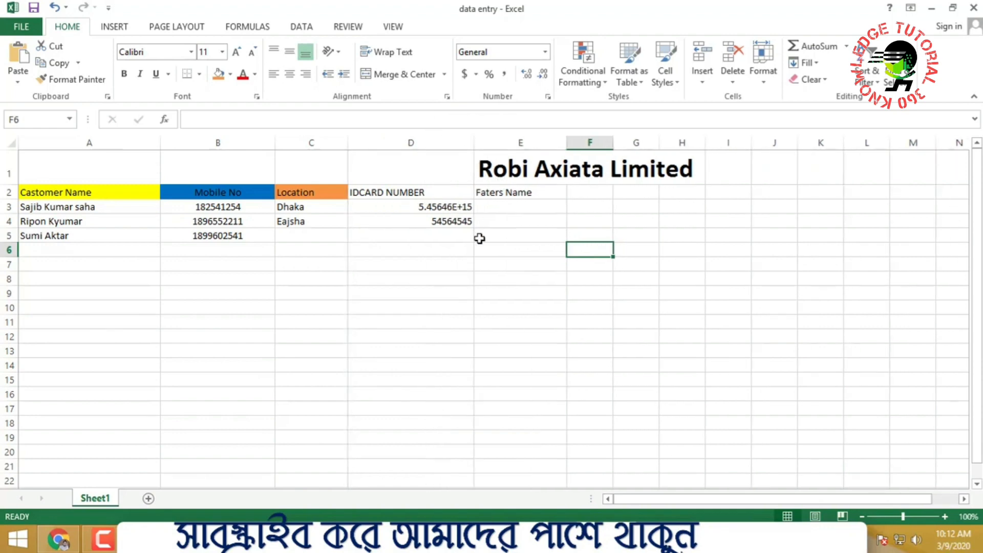
pyautogui.doubleClick(424, 207)
pyautogui.click(386, 277)
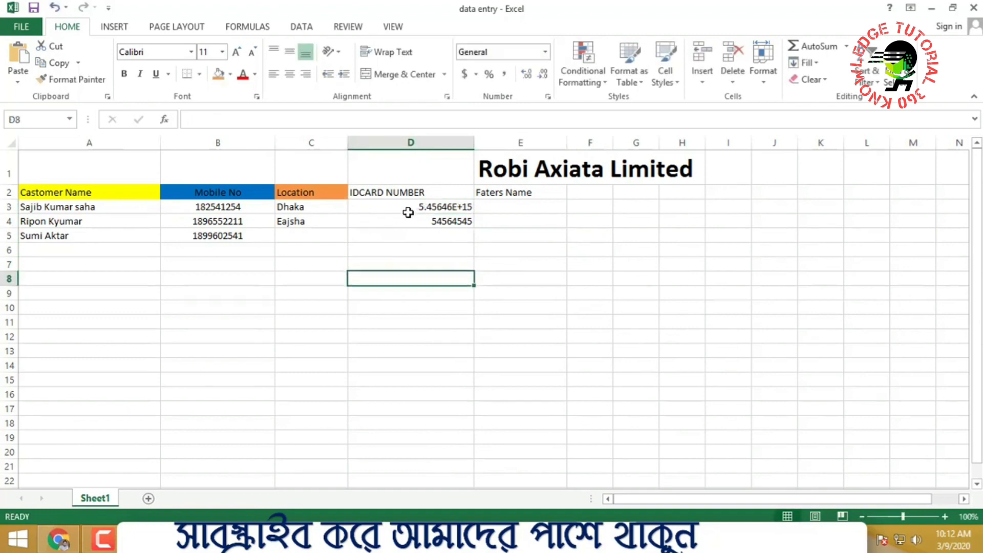
# Replace row 3's ID number and add the third customer's ID number in D5
pyautogui.click(407, 217)
pyautogui.click(414, 201)
pyautogui.press('Delete')
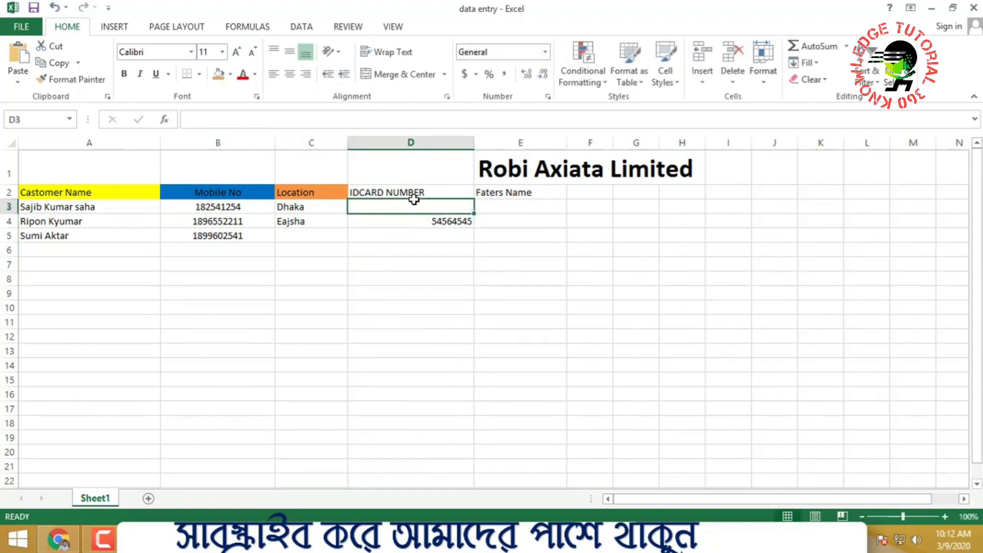
pyautogui.write('01125415')
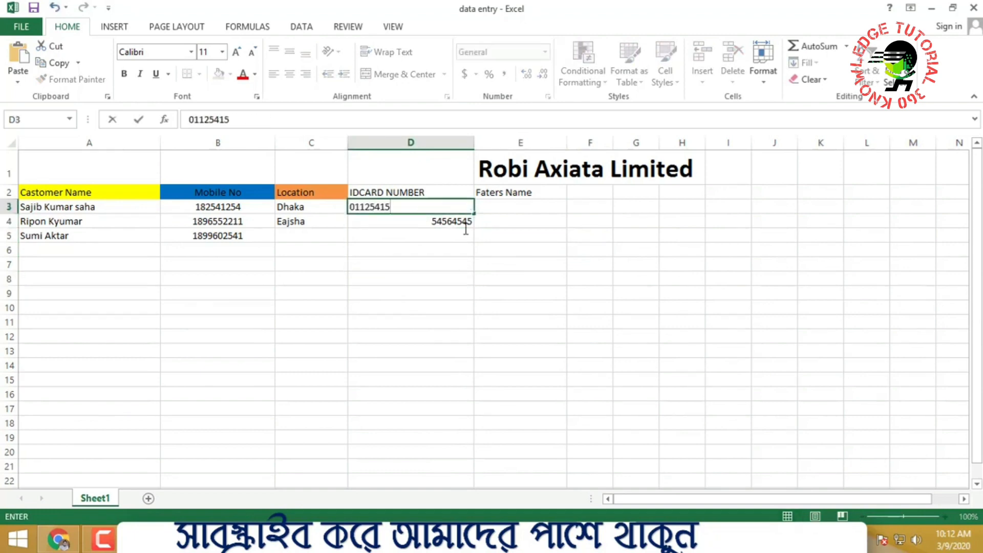
pyautogui.press('Return')
pyautogui.click(444, 235)
pyautogui.write('8')
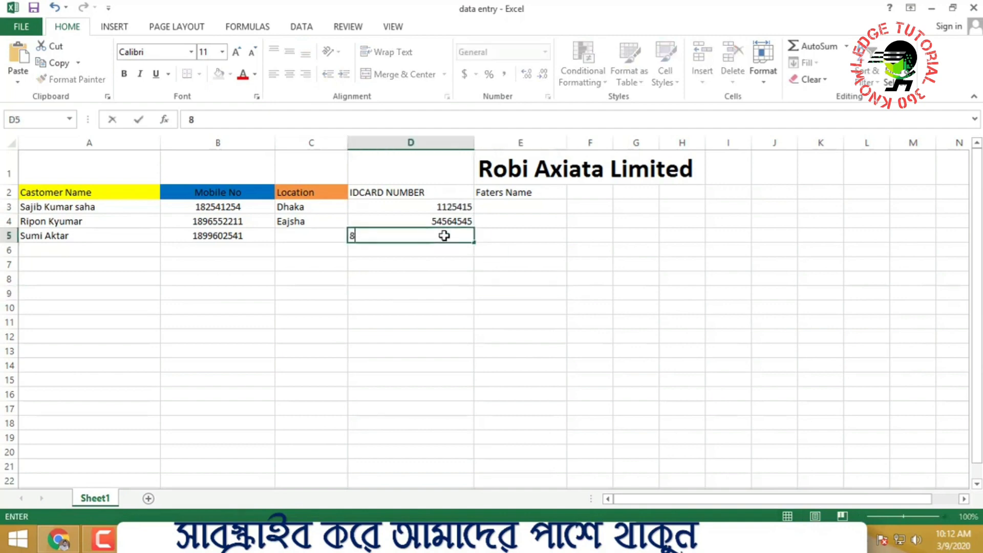
pyautogui.write('5742')
pyautogui.press('Return')
pyautogui.click(589, 321)
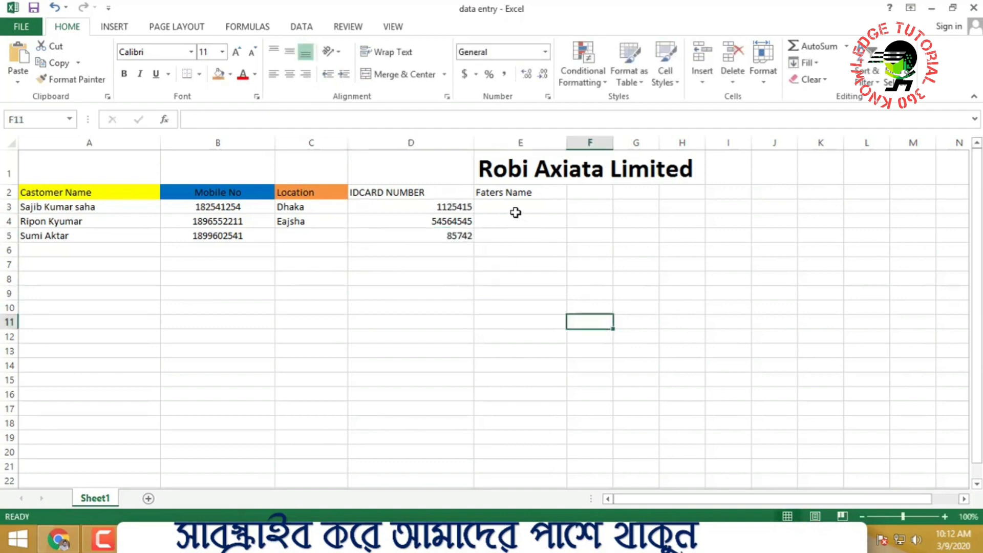
# Type placeholder father's names into E3, E4 and E5
pyautogui.click(515, 210)
pyautogui.write('hghg')
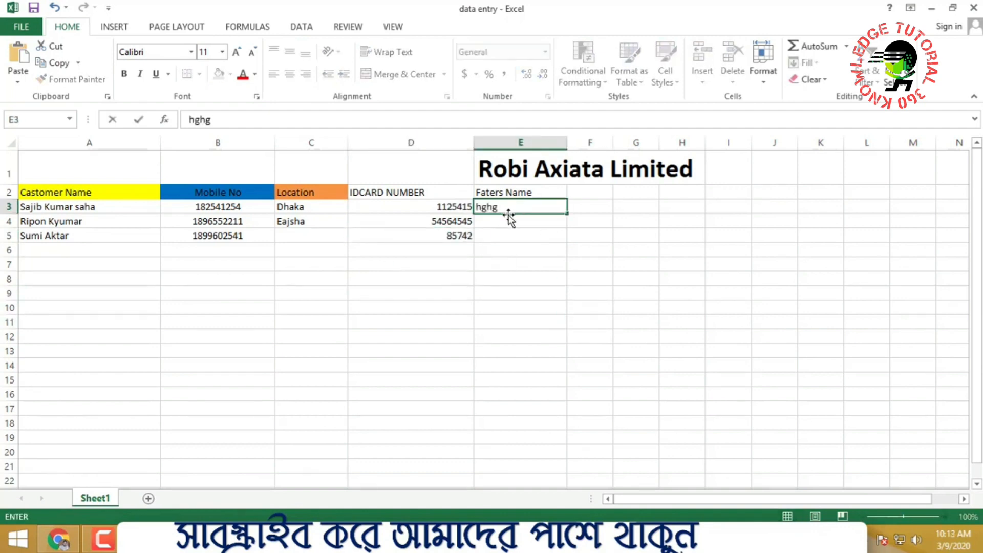
pyautogui.click(502, 218)
pyautogui.write('hbkh')
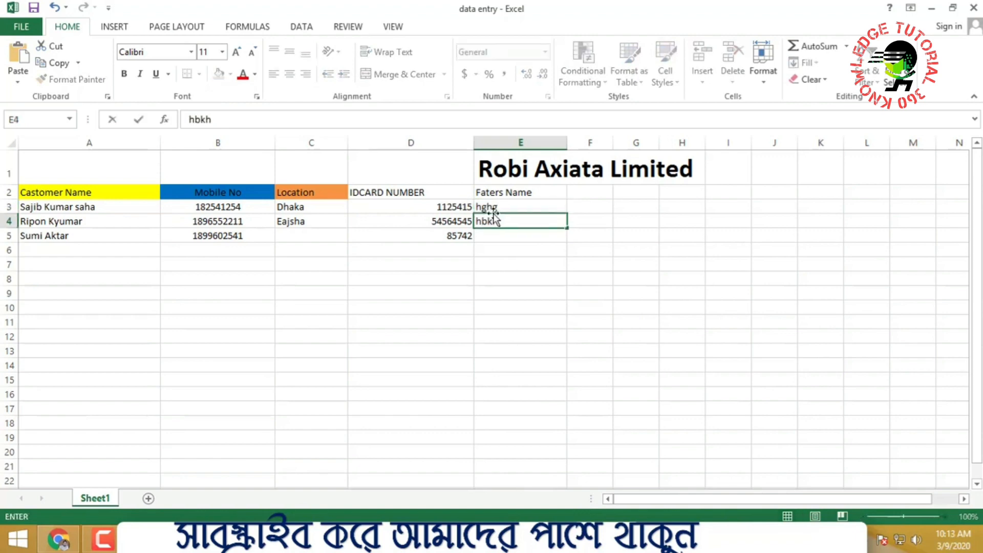
pyautogui.click(496, 239)
pyautogui.write('jkj')
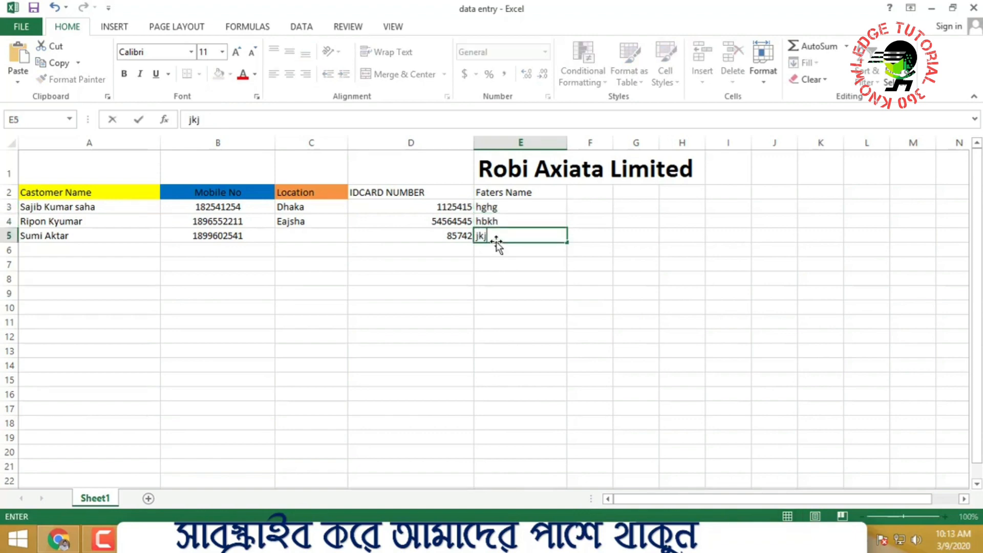
pyautogui.click(531, 306)
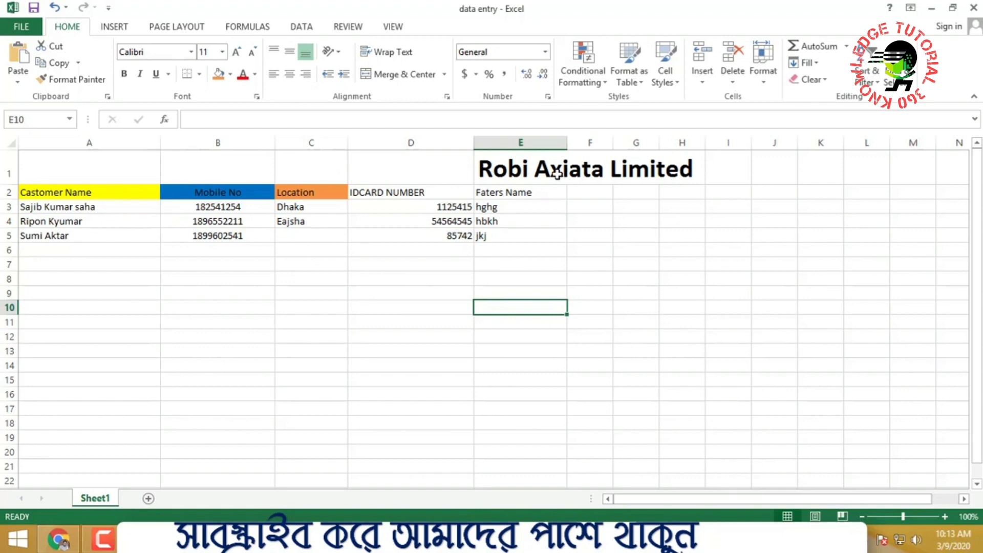
# Merge and centre B1:H1, then unmerge A1:H1 so the title starts at column B
pyautogui.moveTo(692, 166); pyautogui.dragTo(272, 154)
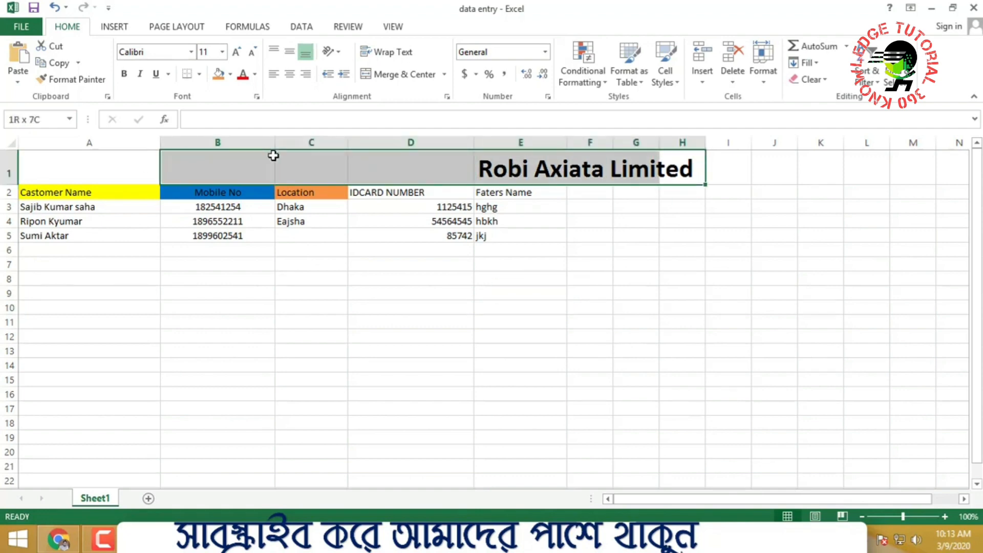
pyautogui.click(417, 76)
pyautogui.click(683, 276)
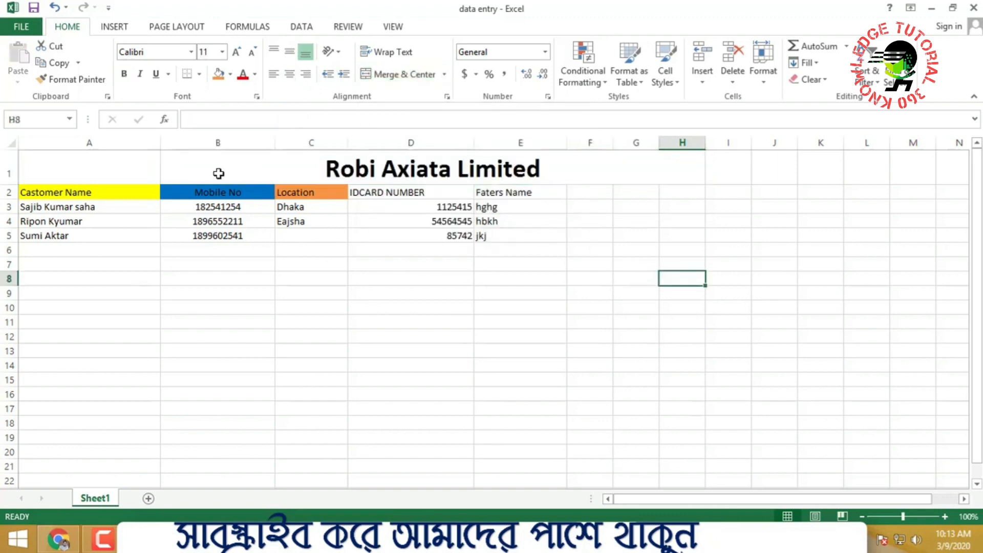
pyautogui.moveTo(127, 169); pyautogui.dragTo(225, 163)
pyautogui.click(404, 74)
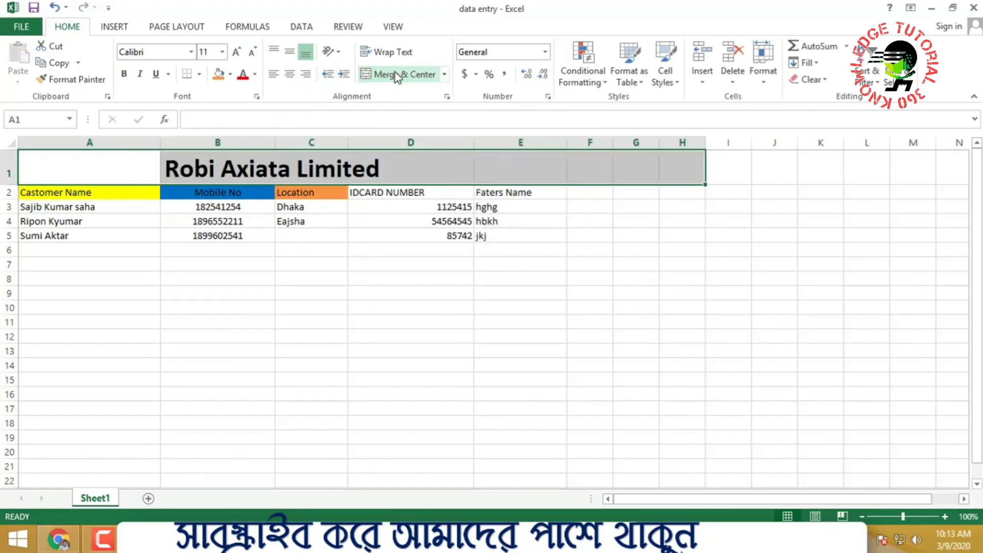
pyautogui.click(397, 323)
pyautogui.click(228, 380)
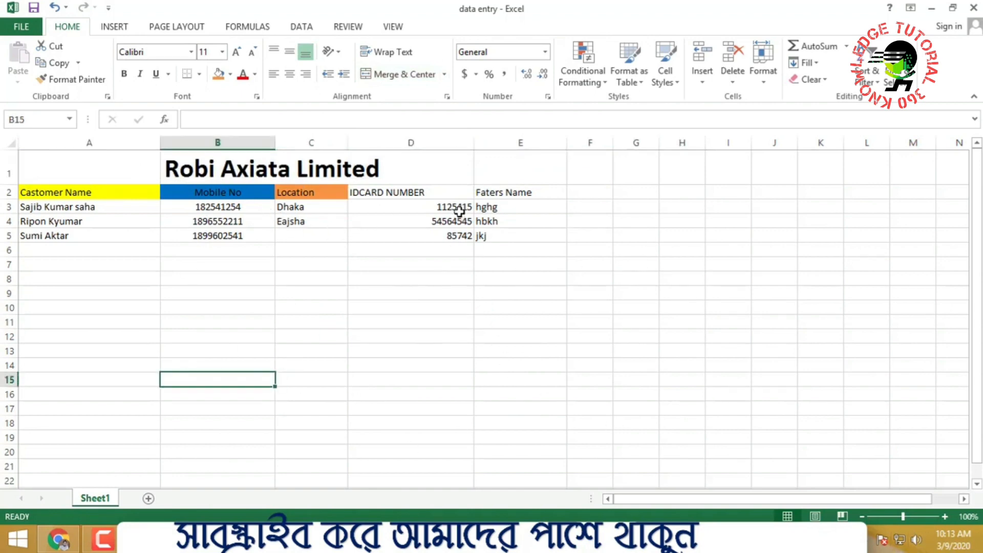
pyautogui.click(199, 168)
pyautogui.click(287, 234)
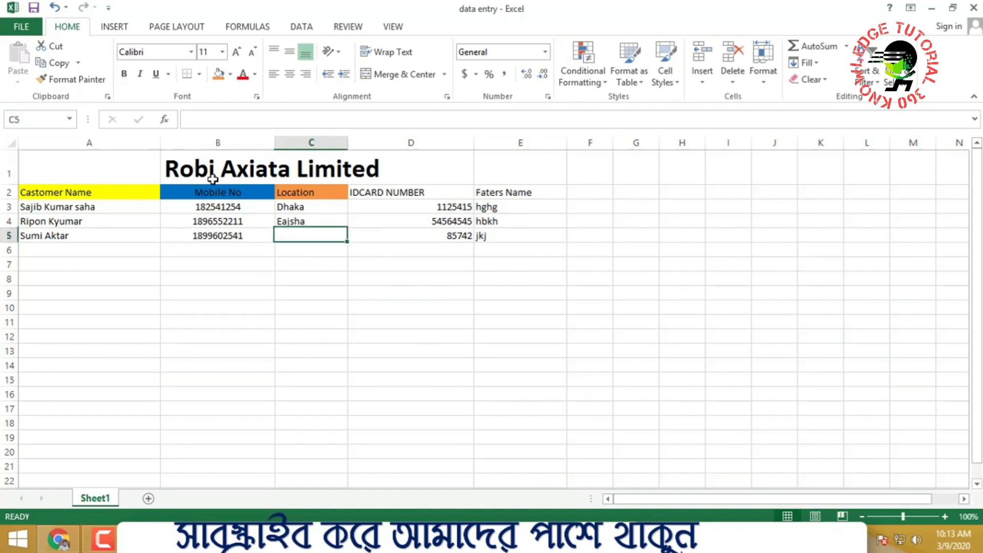
pyautogui.click(363, 307)
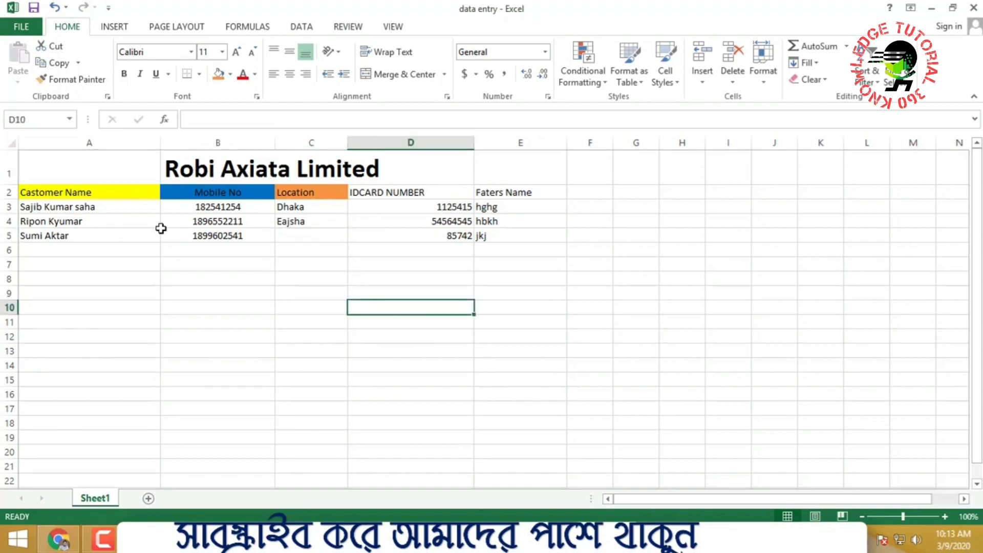
# Left-align the three ID numbers in D3:D5
pyautogui.click(530, 247)
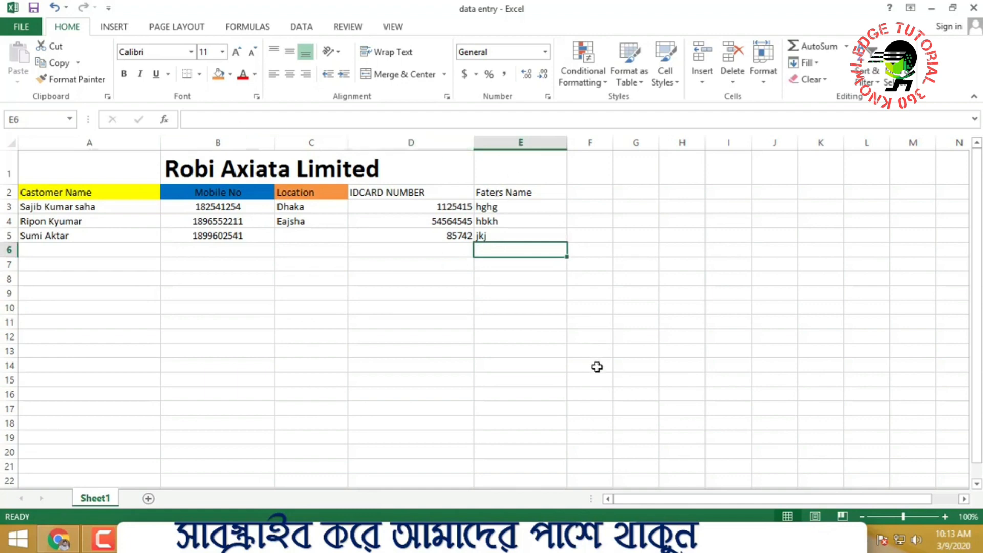
pyautogui.scroll(-6, 555, 350)
pyautogui.moveTo(97, 218); pyautogui.dragTo(420, 425)
pyautogui.scroll(6, 400, 368)
pyautogui.scroll(-1, 362, 344)
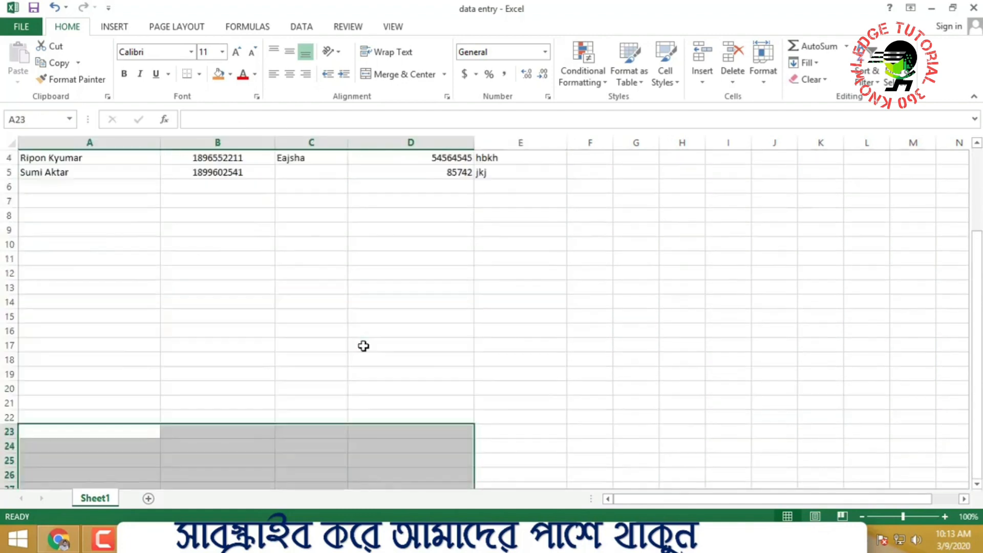
pyautogui.scroll(1, 362, 344)
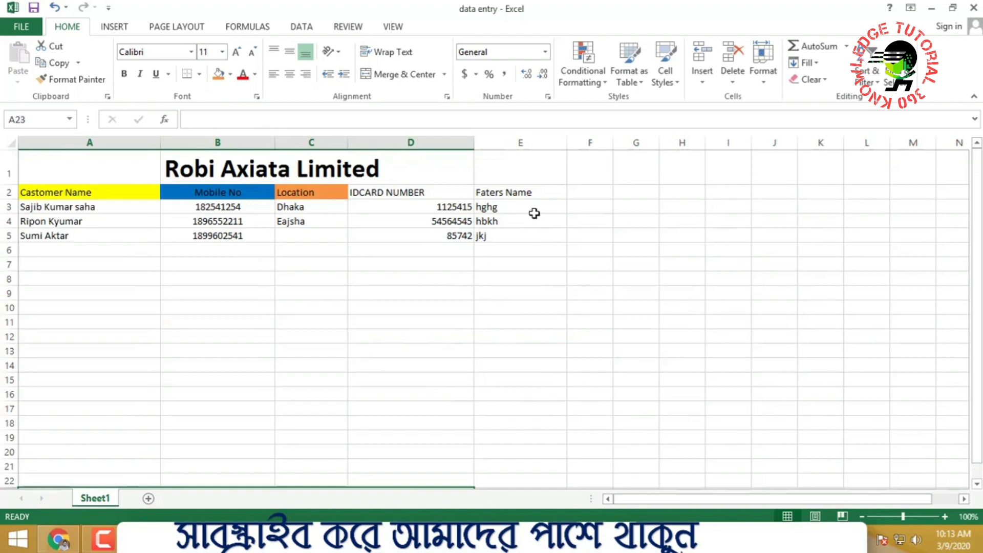
pyautogui.moveTo(518, 192); pyautogui.dragTo(514, 237)
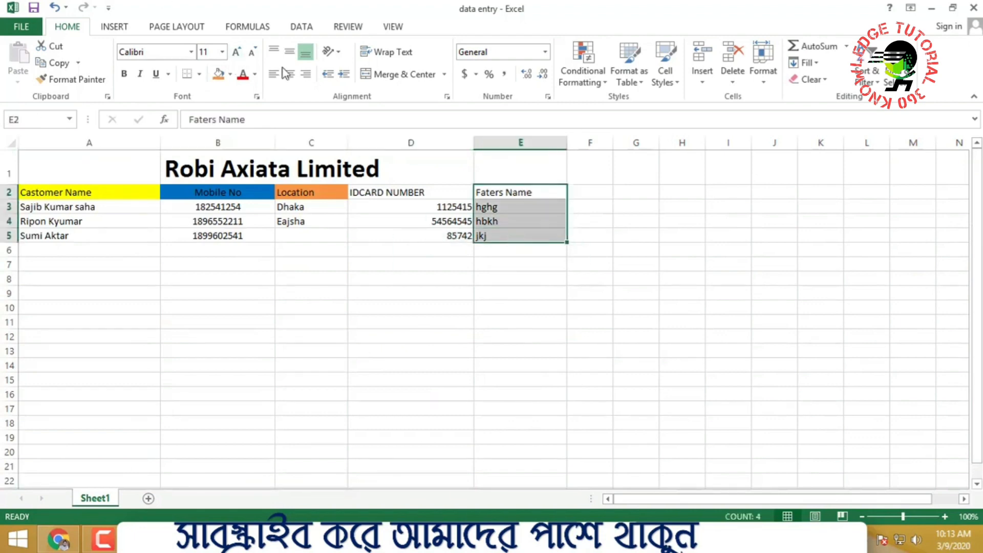
pyautogui.click(500, 380)
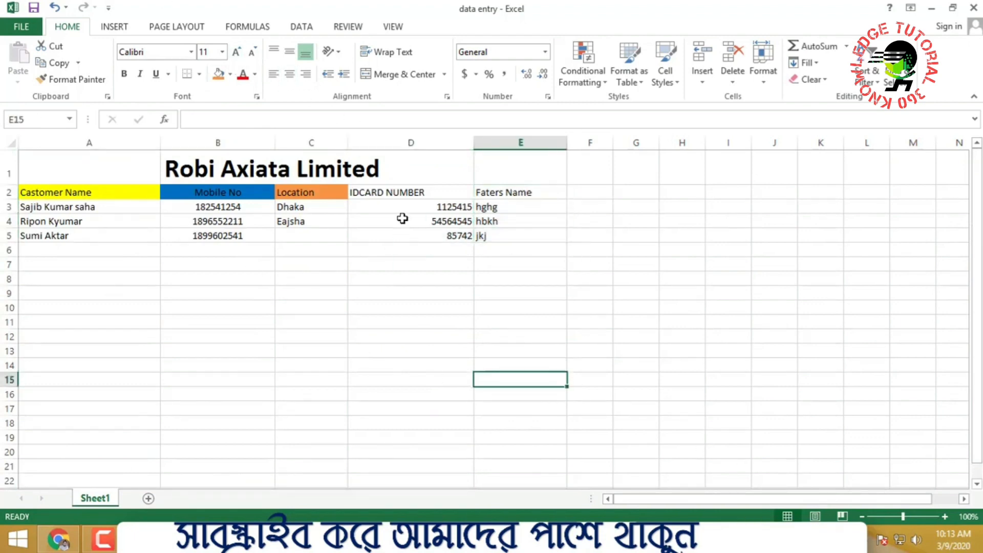
pyautogui.moveTo(442, 200); pyautogui.dragTo(445, 239)
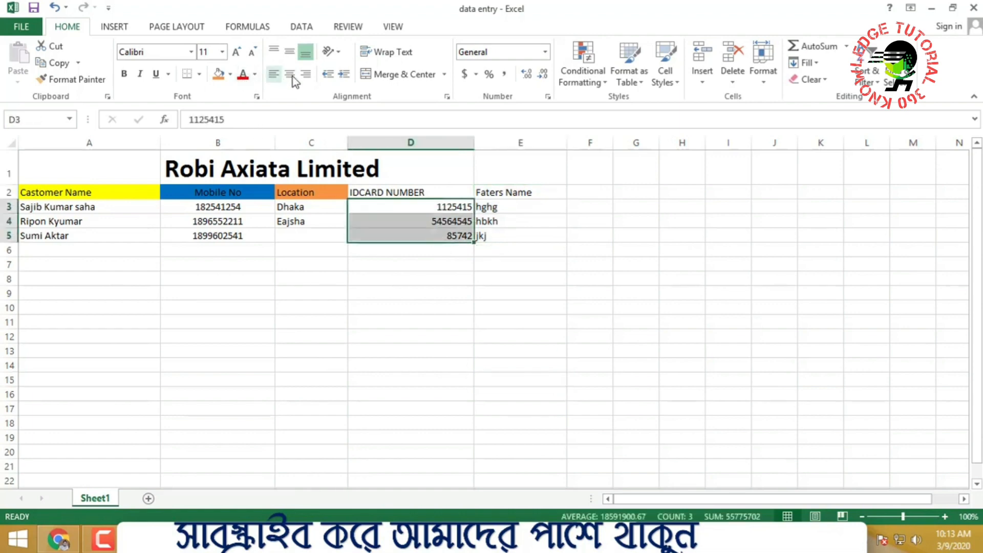
pyautogui.click(411, 380)
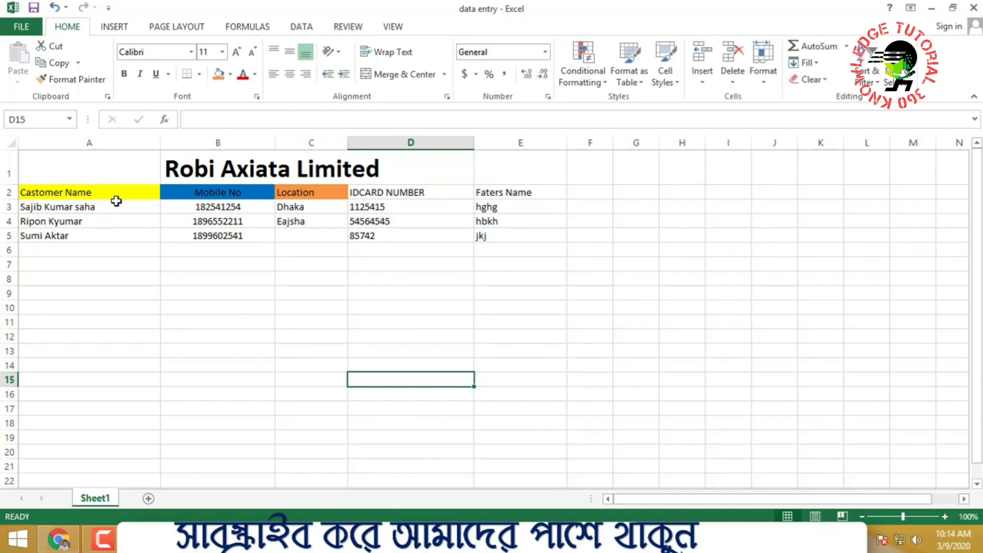
pyautogui.moveTo(117, 201); pyautogui.dragTo(511, 245)
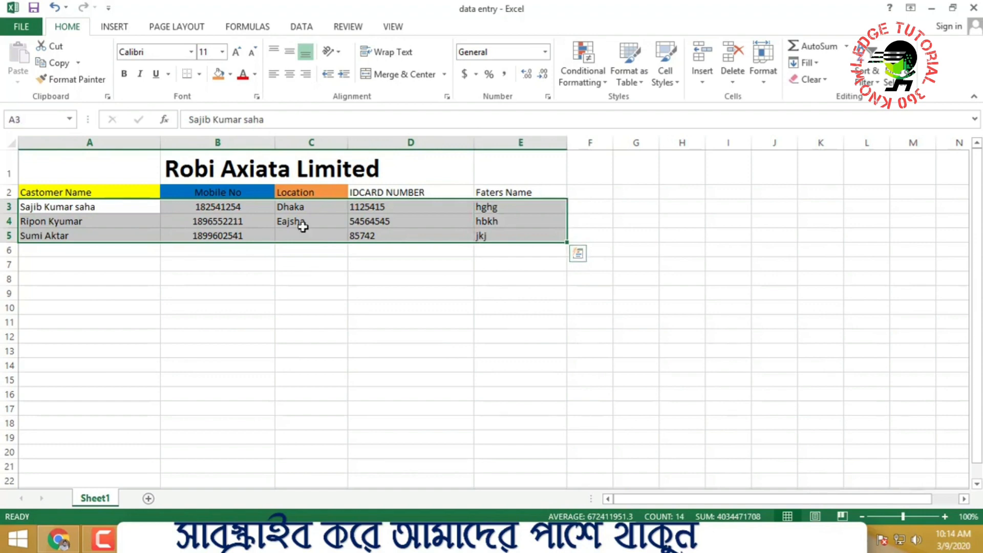
pyautogui.click(133, 316)
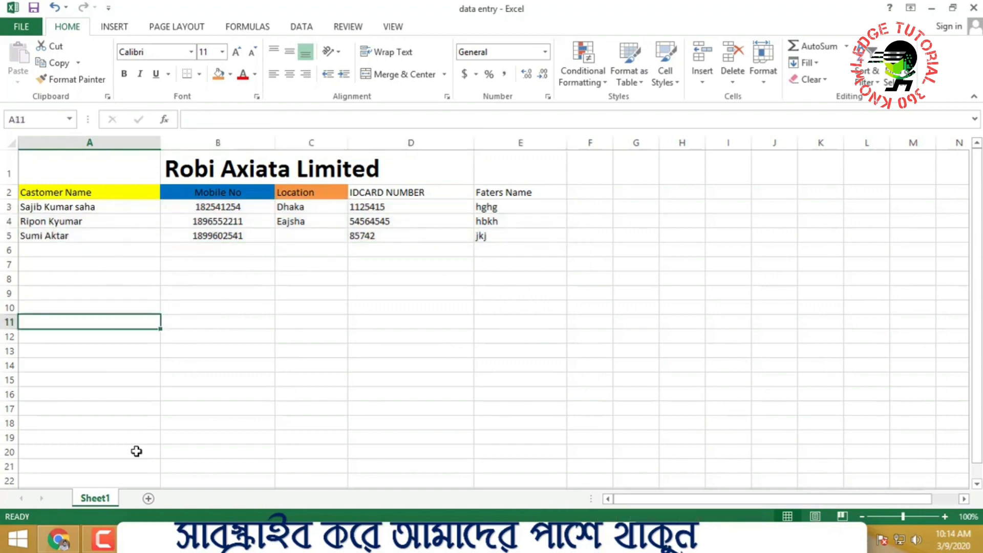
pyautogui.click(424, 313)
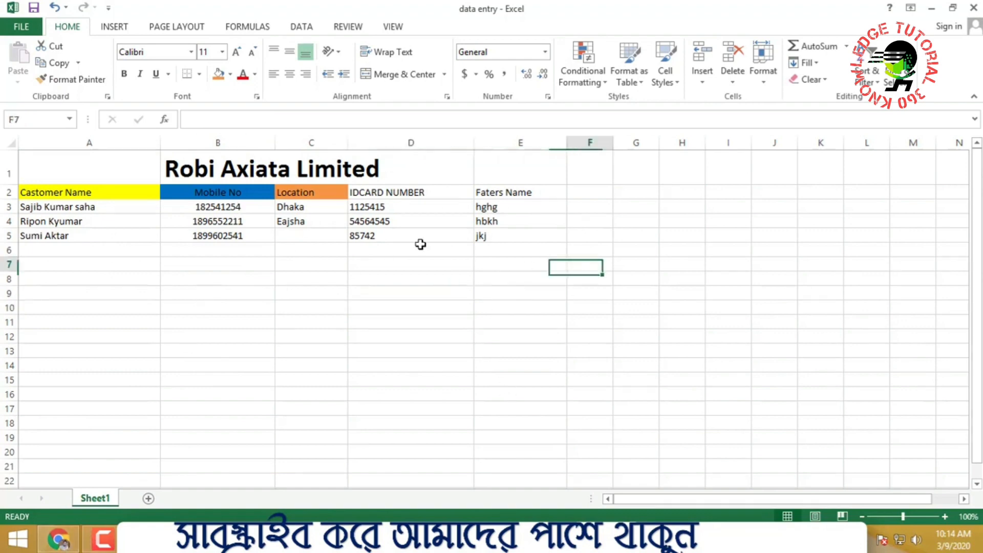
pyautogui.moveTo(156, 160); pyautogui.dragTo(522, 237)
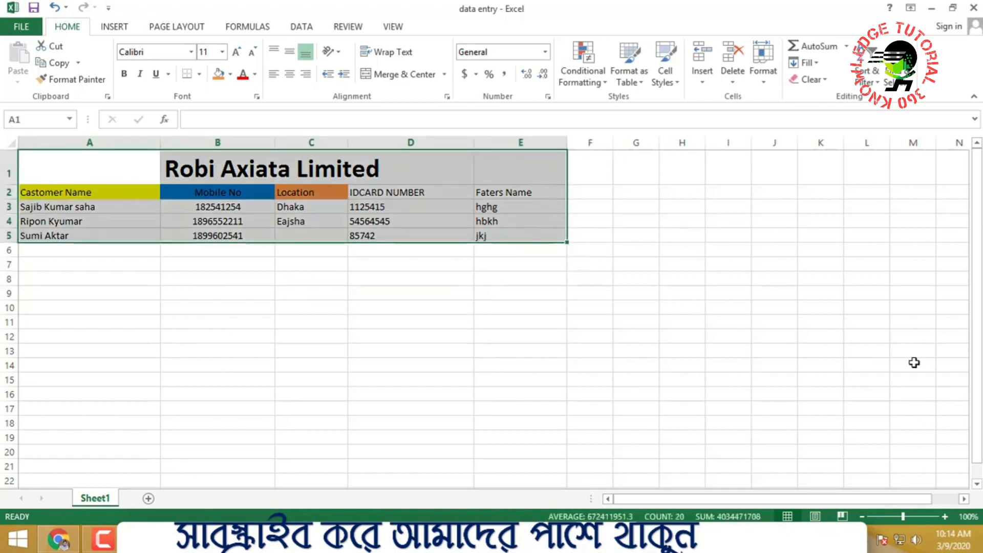
pyautogui.click(685, 305)
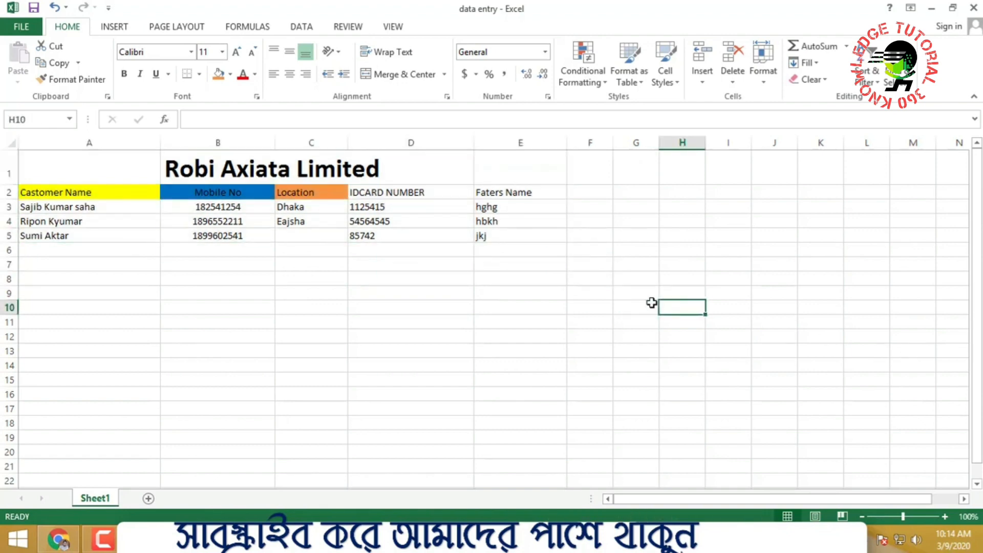
# Create a blank Google Sheet from Google Drive in a new tab, then return to Excel
pyautogui.click(58, 539)
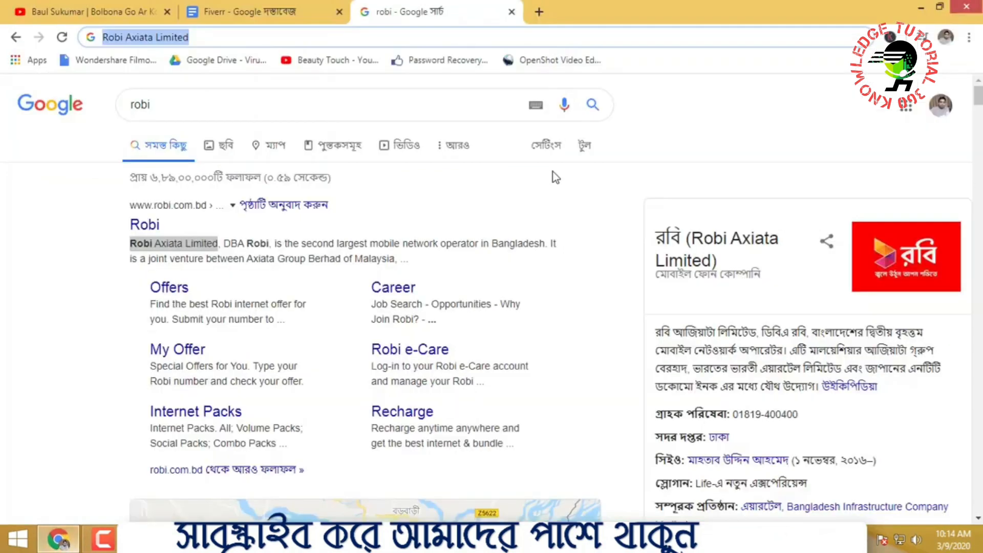
pyautogui.click(539, 12)
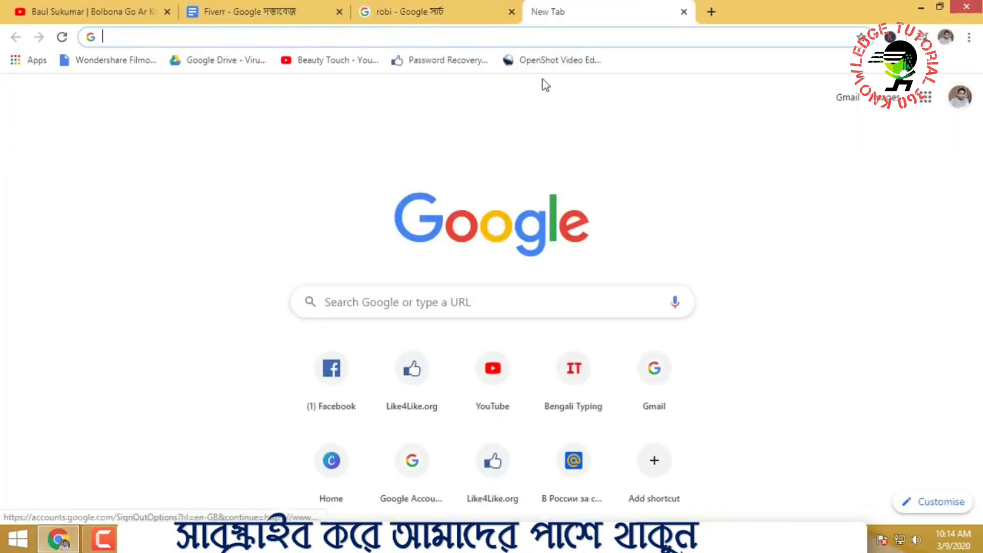
pyautogui.click(929, 100)
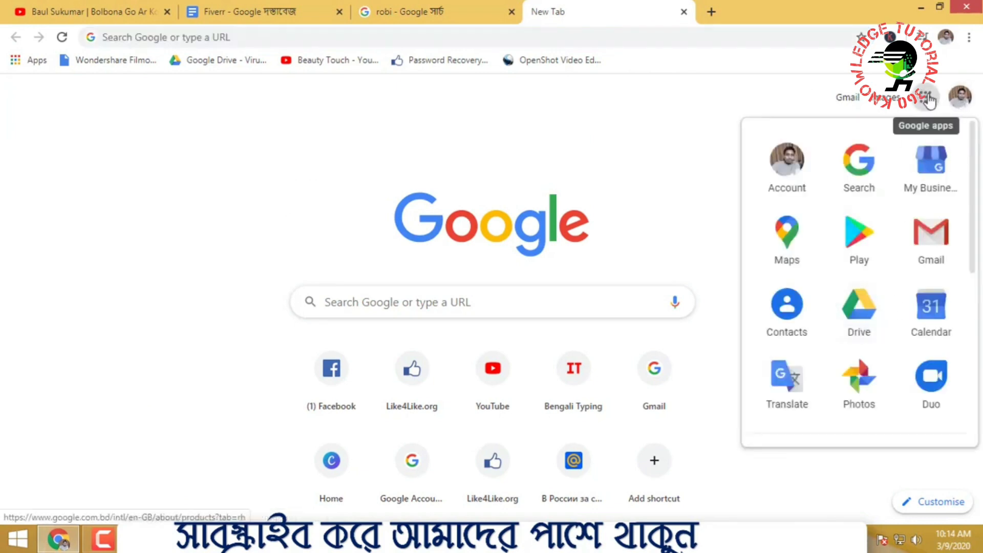
pyautogui.click(861, 307)
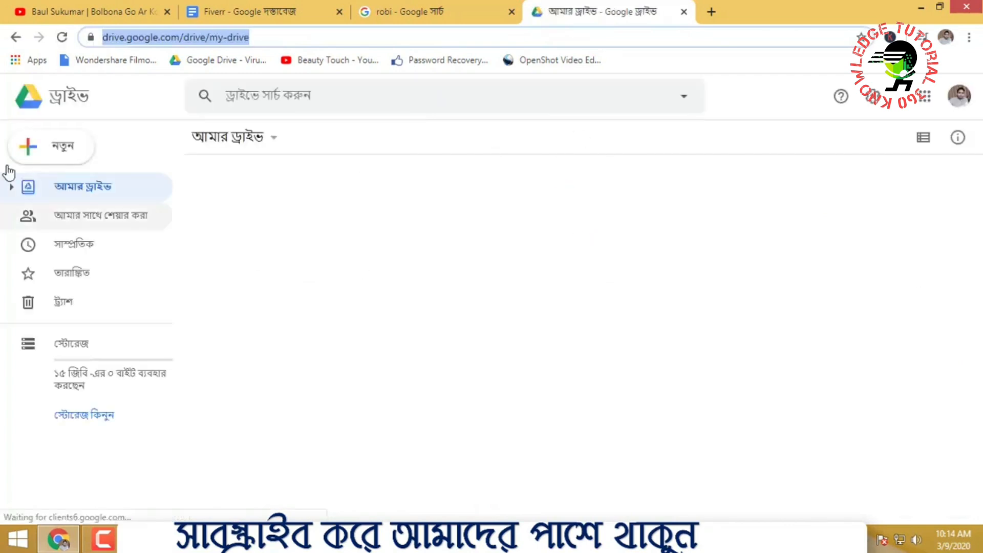
pyautogui.click(45, 145)
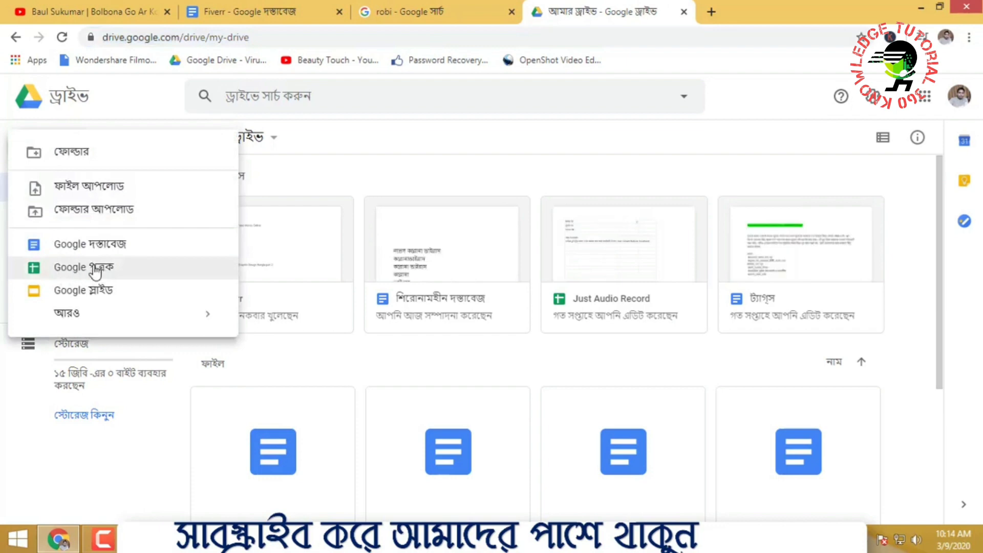
pyautogui.click(95, 272)
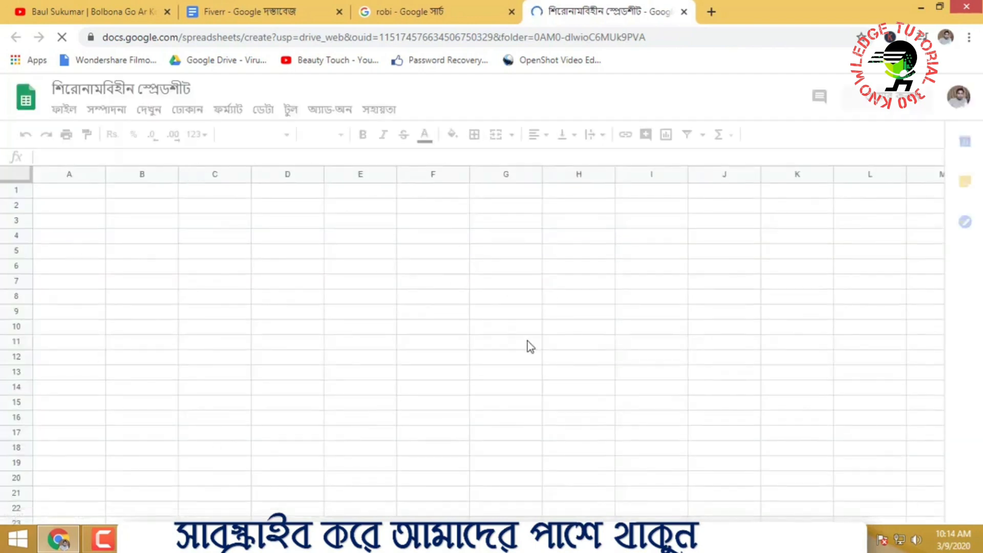
pyautogui.click(193, 539)
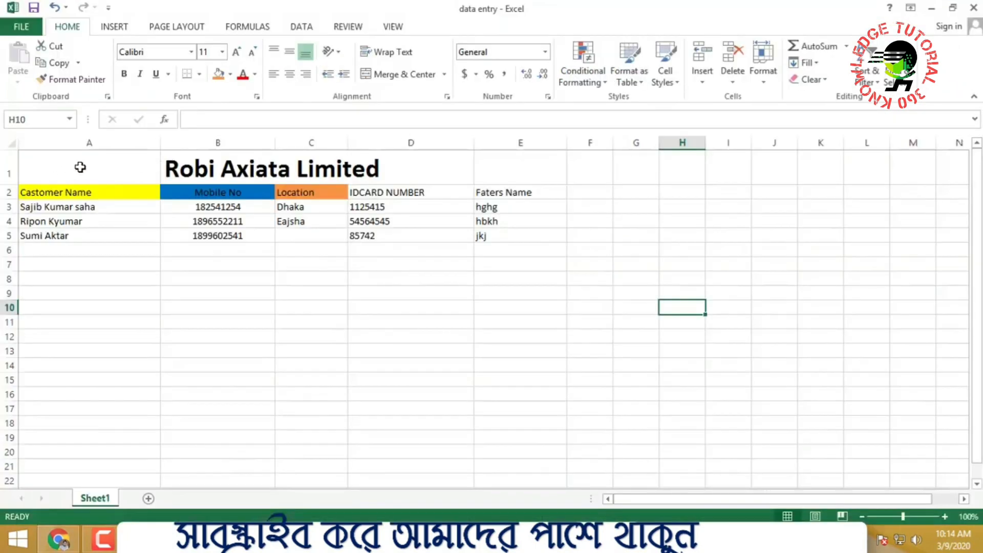
# Copy the Robi Axiata table A1:E5
pyautogui.moveTo(80, 167); pyautogui.dragTo(487, 236)
pyautogui.rightClick(408, 204)
pyautogui.click(456, 230)
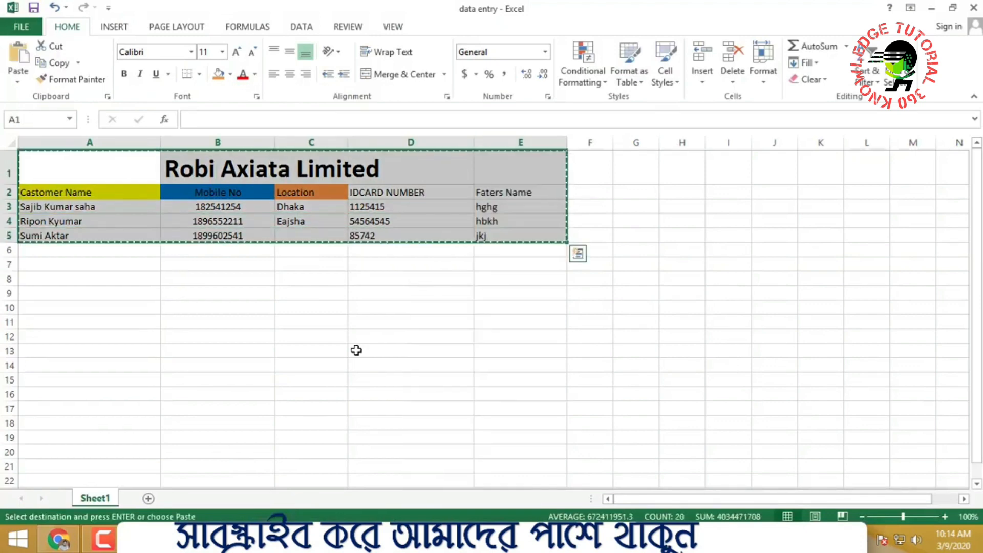
# Minimize Excel and the browser to reveal the data entry file on the desktop
pyautogui.click(58, 539)
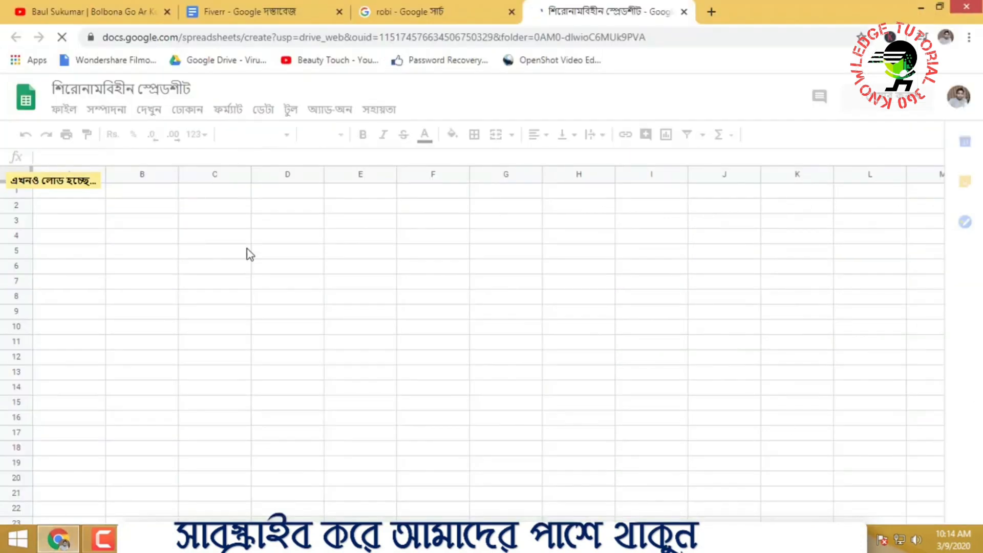
pyautogui.click(193, 538)
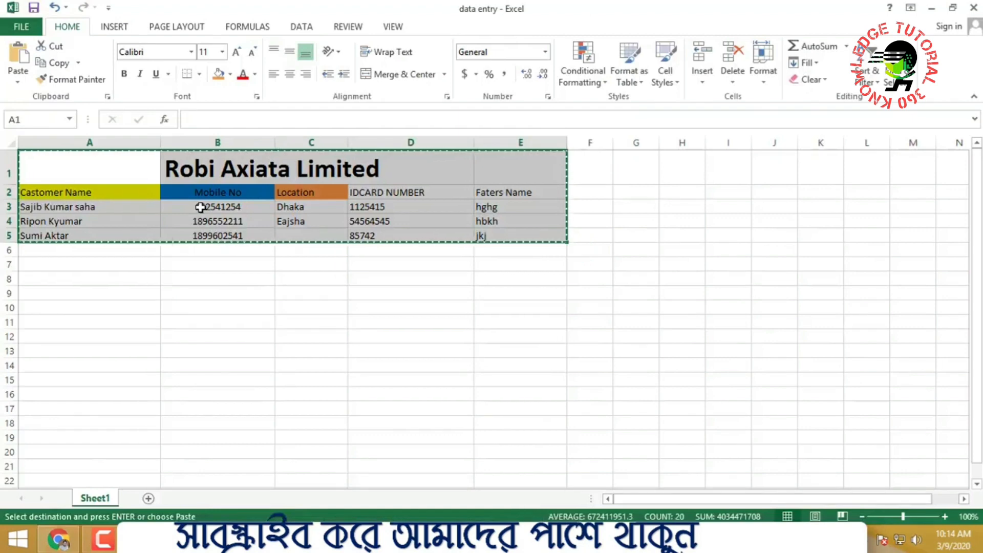
pyautogui.click(931, 9)
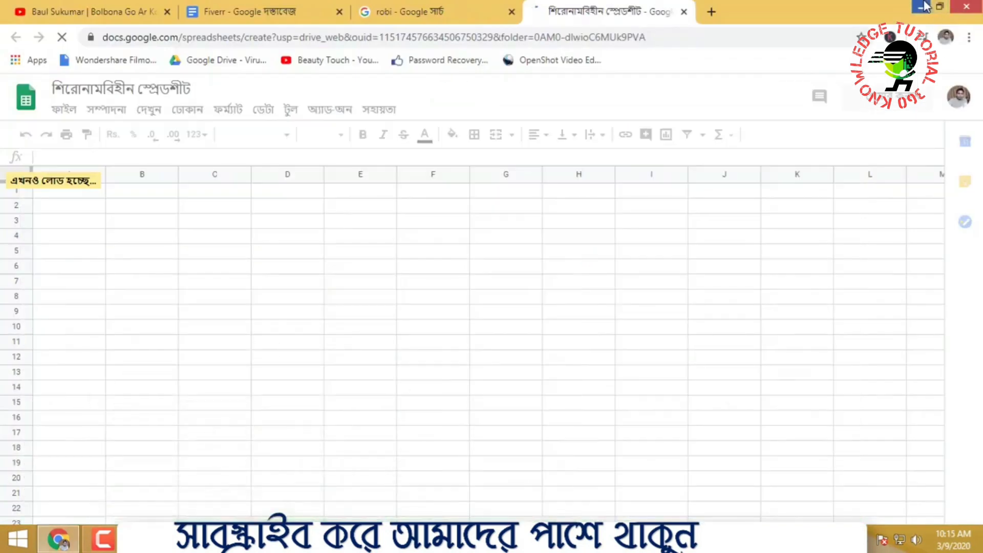
pyautogui.click(926, 7)
pyautogui.rightClick(453, 175)
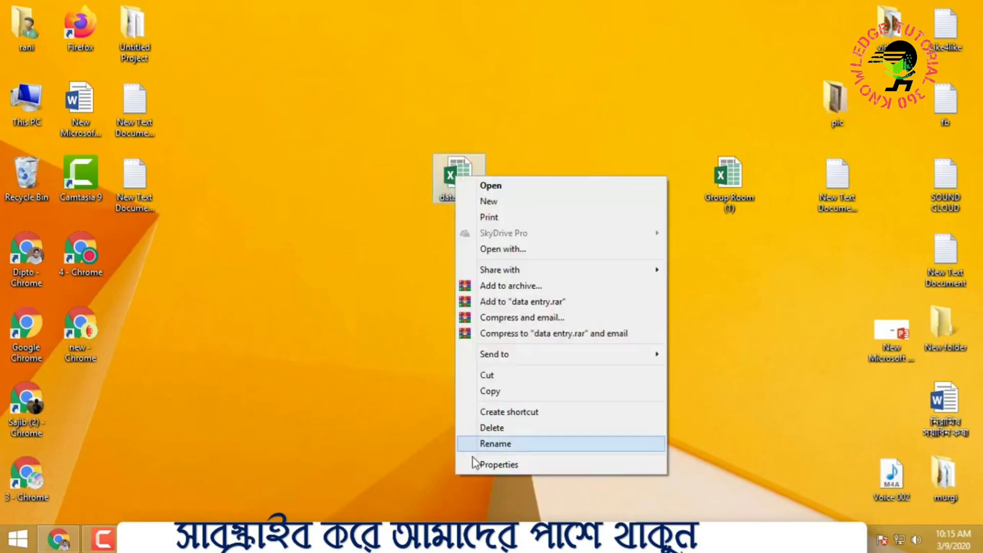
# Close the desktop menu and bring Chrome back up on the new blank spreadsheet
pyautogui.click(476, 444)
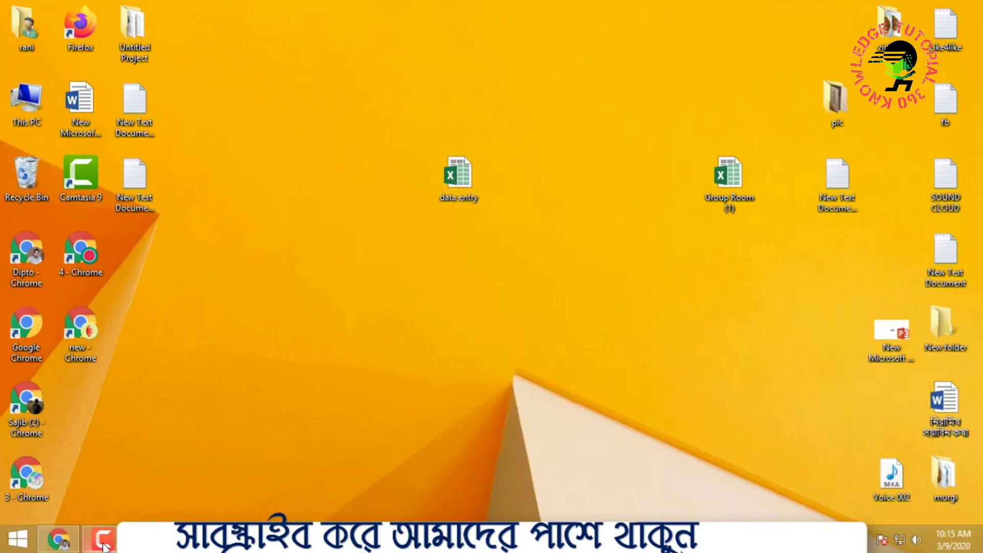
pyautogui.click(58, 539)
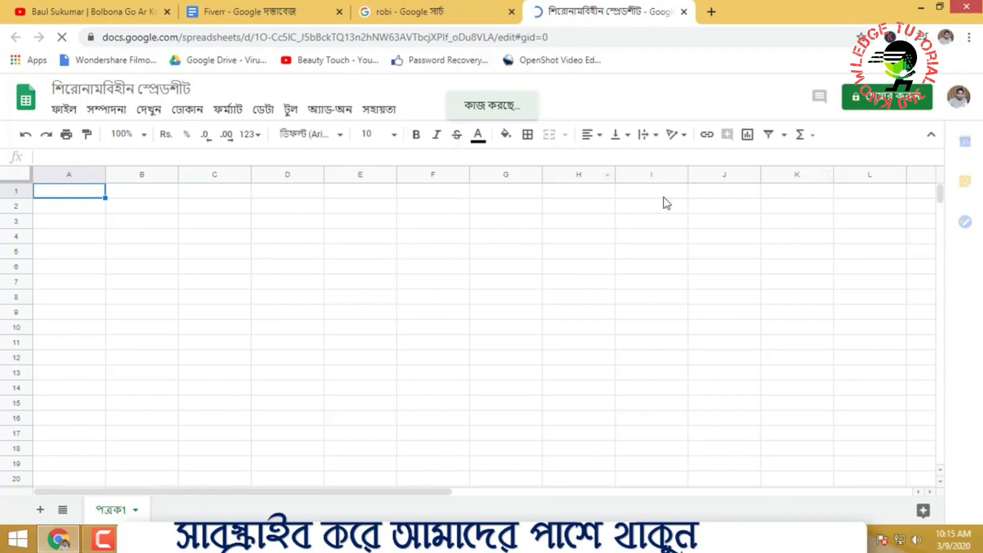
pyautogui.click(507, 312)
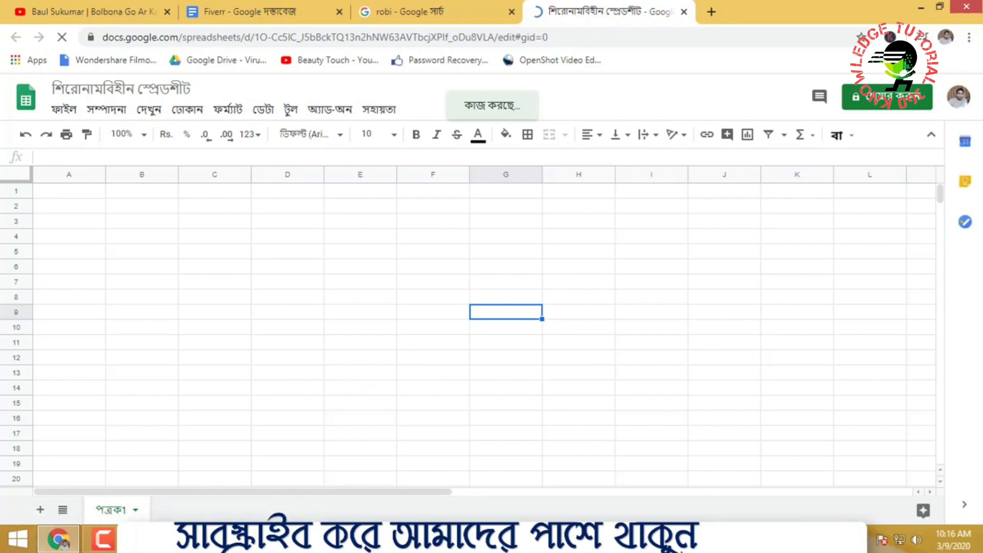
pyautogui.click(149, 539)
pyautogui.rightClick(172, 180)
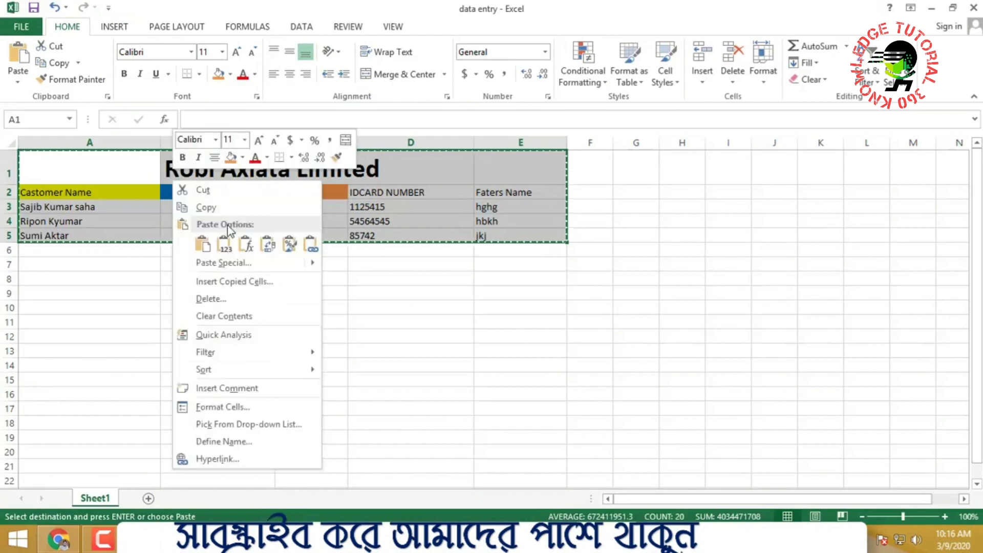
pyautogui.press('Escape')
pyautogui.click(58, 539)
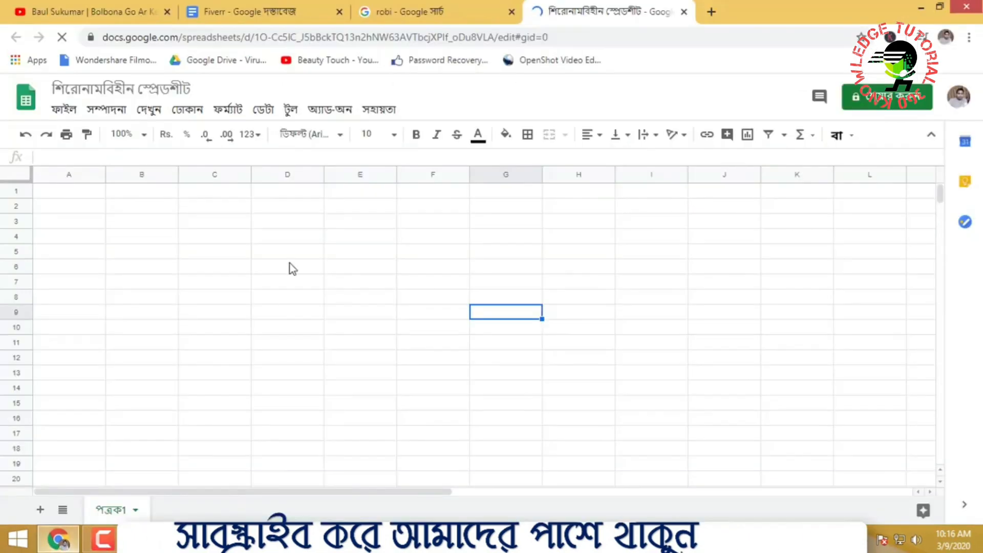
pyautogui.click(91, 193)
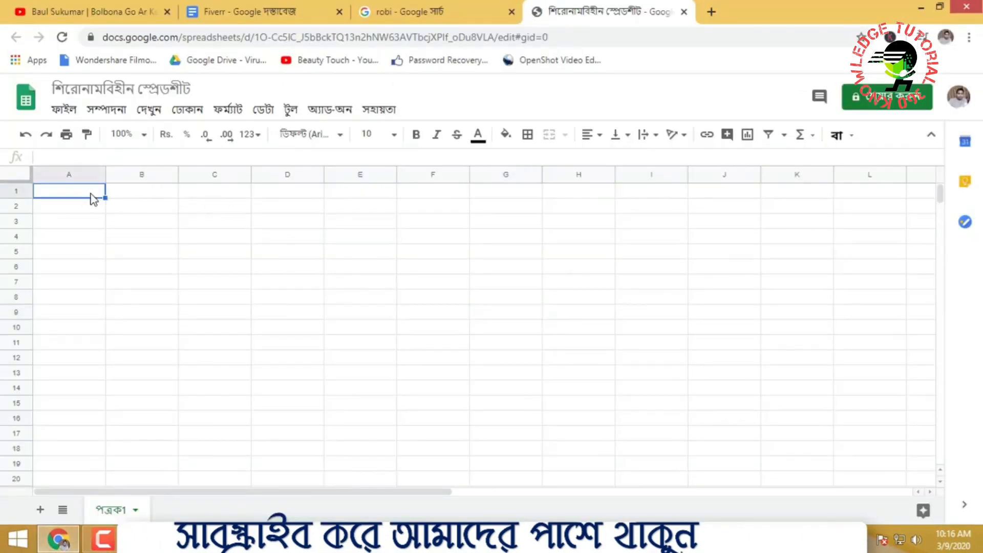
# Paste the Robi Axiata table at A1 and widen column A to fit customer names
pyautogui.hotkey('ctrl', 'v')
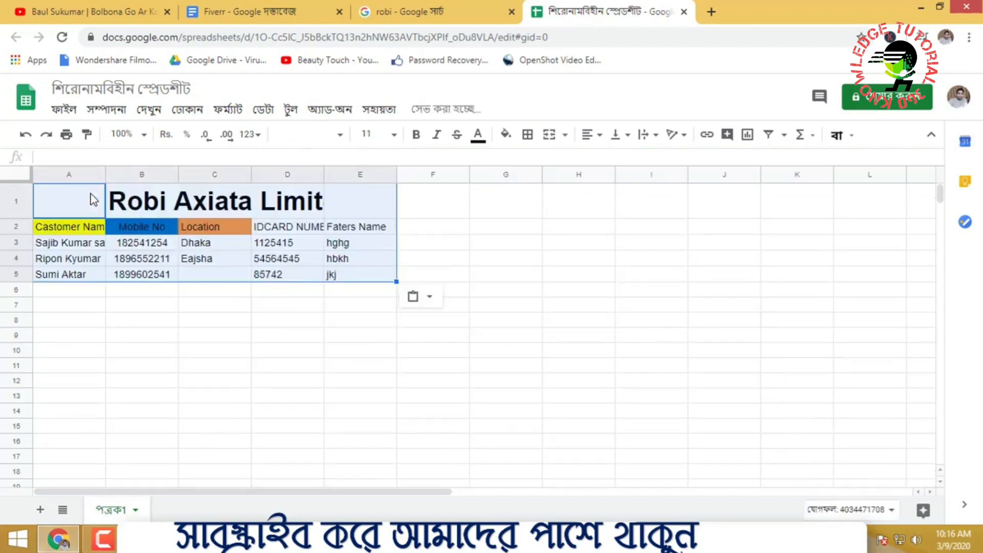
pyautogui.click(435, 396)
pyautogui.moveTo(104, 167); pyautogui.dragTo(175, 167)
pyautogui.click(333, 306)
# Enter test value 544556 in A6, delete it again, and begin sharing the spreadsheet
pyautogui.doubleClick(102, 288)
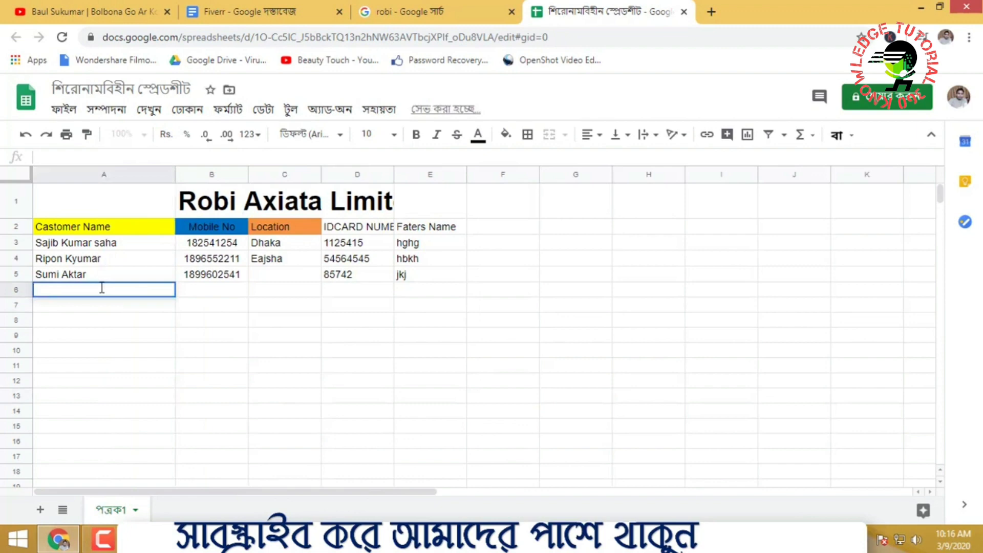
pyautogui.write('544556')
pyautogui.moveTo(92, 287); pyautogui.dragTo(1, 280)
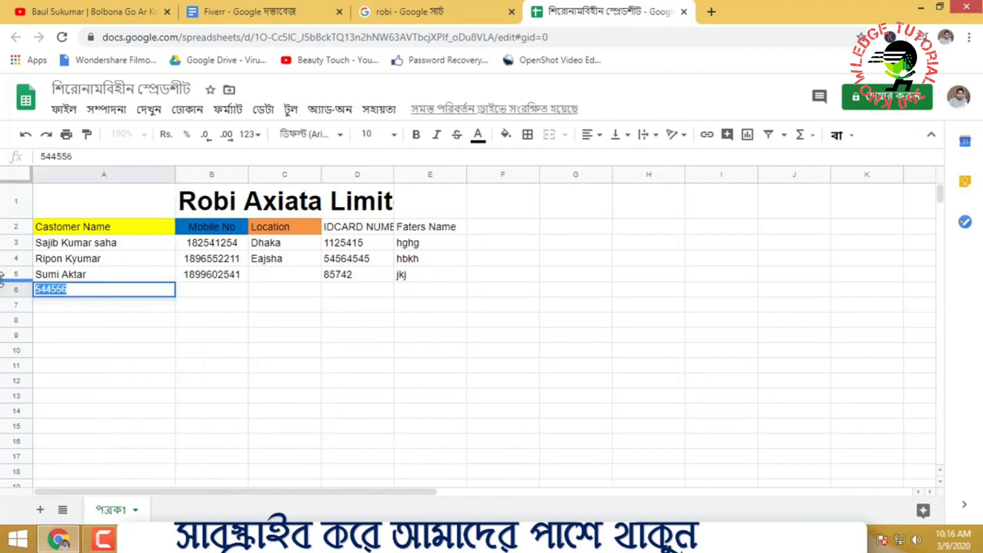
pyautogui.press('BackSpace')
pyautogui.click(856, 441)
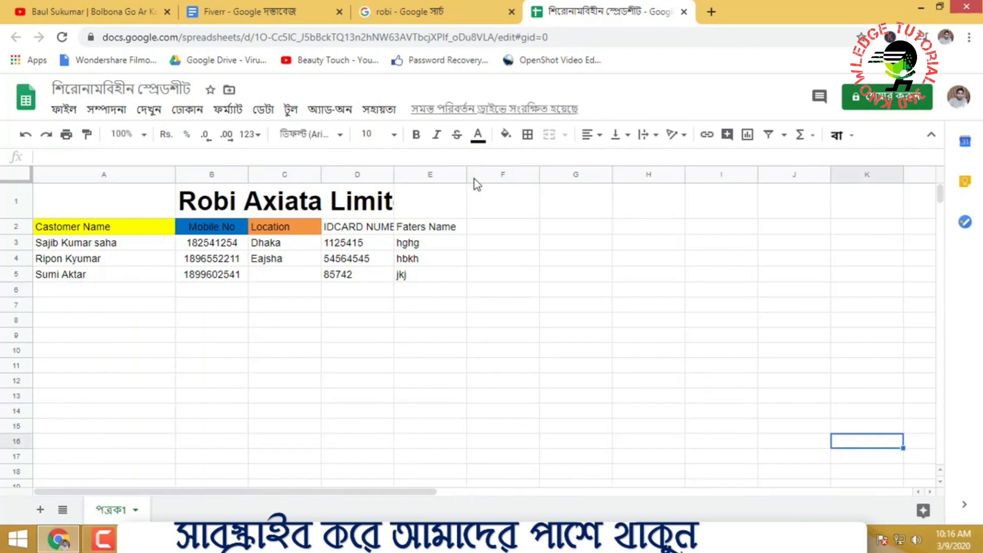
pyautogui.click(901, 100)
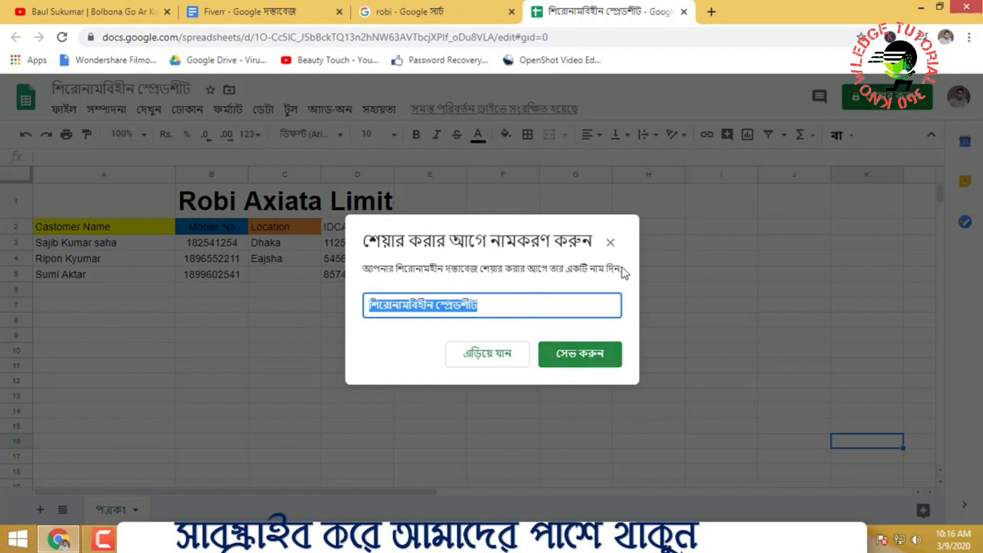
# Skip naming the spreadsheet, review its advanced sharing settings, then reload the page
pyautogui.click(611, 243)
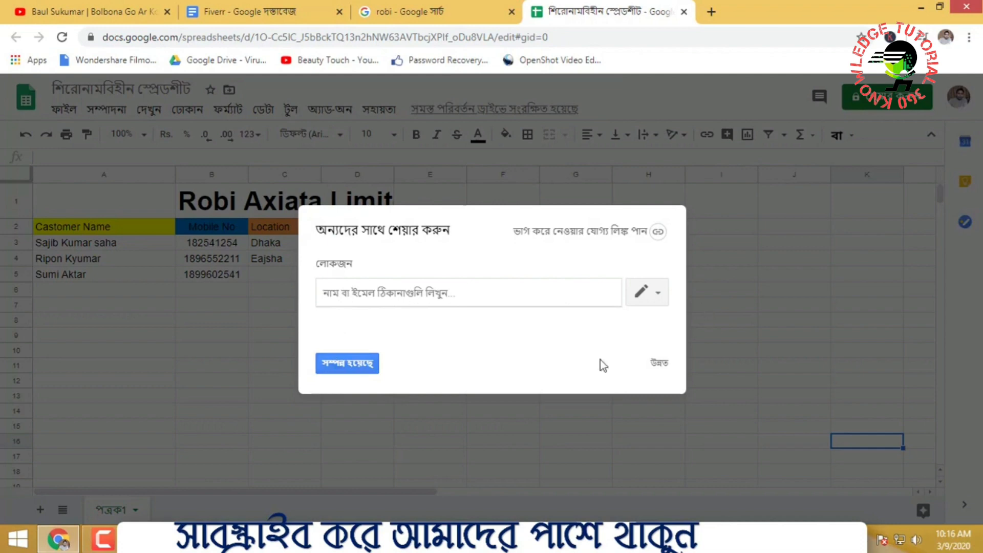
pyautogui.click(659, 364)
pyautogui.scroll(-1, 430, 445)
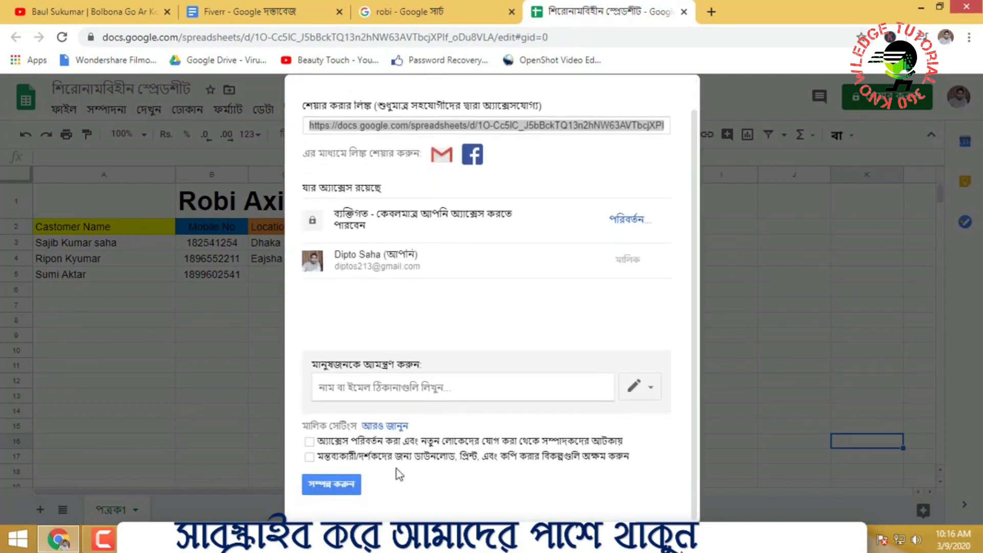
pyautogui.scroll(1, 394, 455)
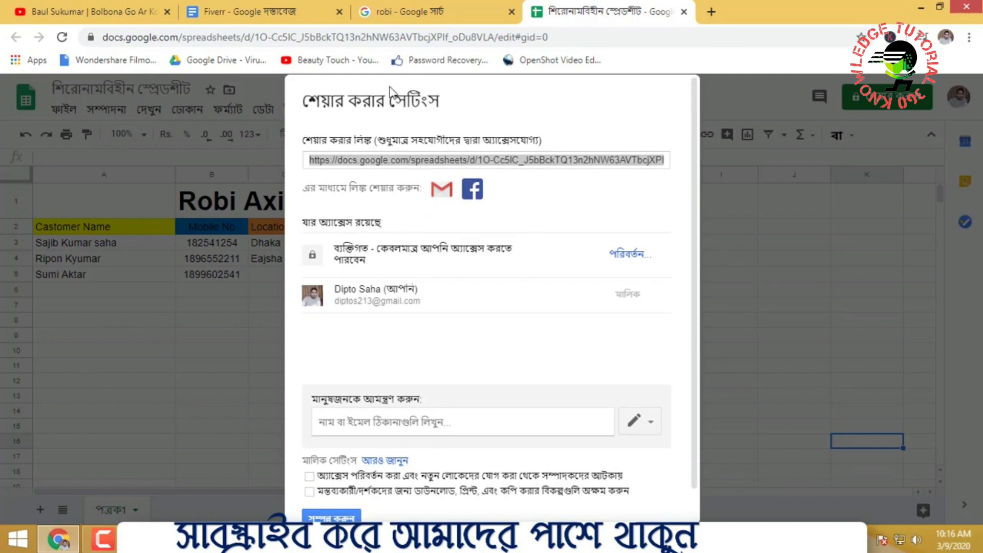
pyautogui.click(148, 37)
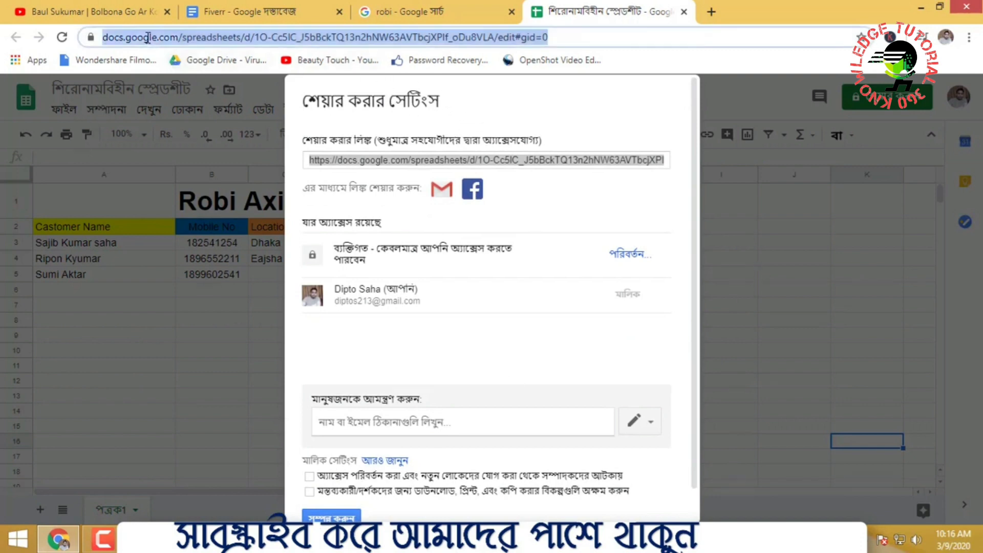
pyautogui.press('Return')
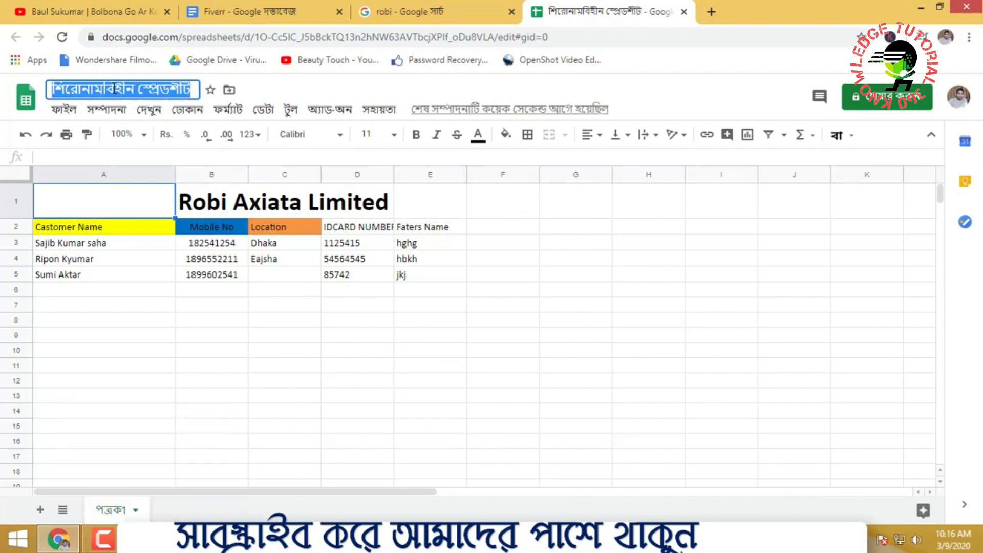
# Select the spreadsheet's full web address, then return to the table at cell E4
pyautogui.click(580, 41)
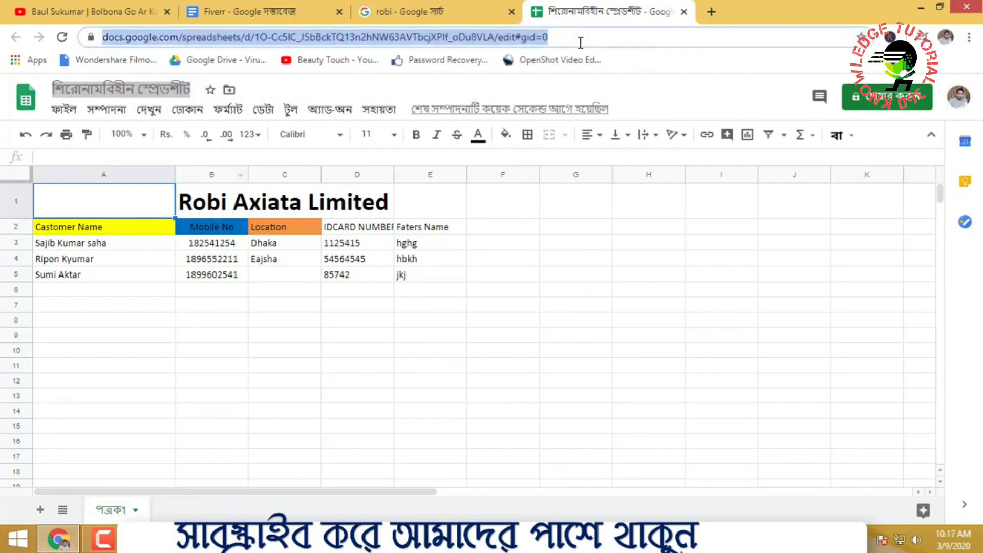
pyautogui.tripleClick(138, 38)
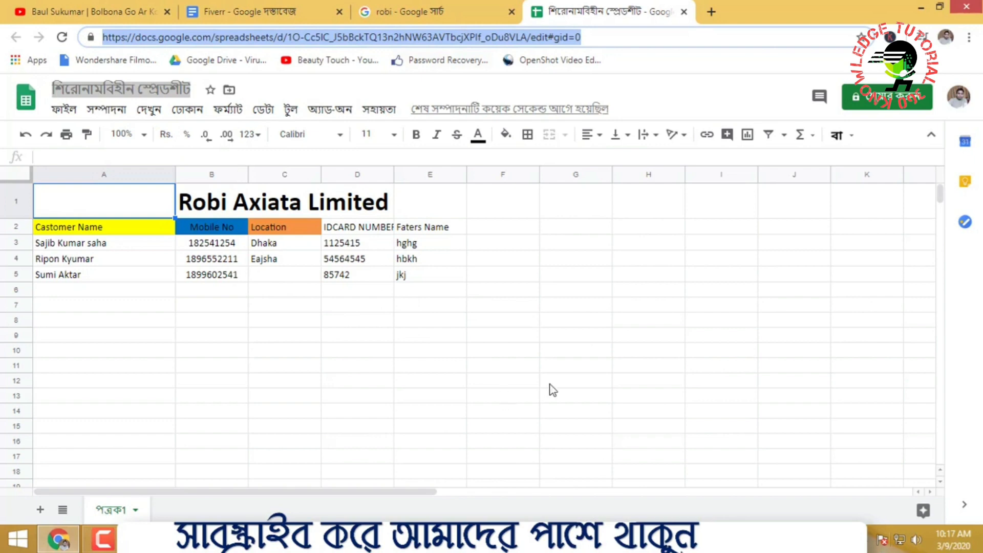
pyautogui.click(404, 264)
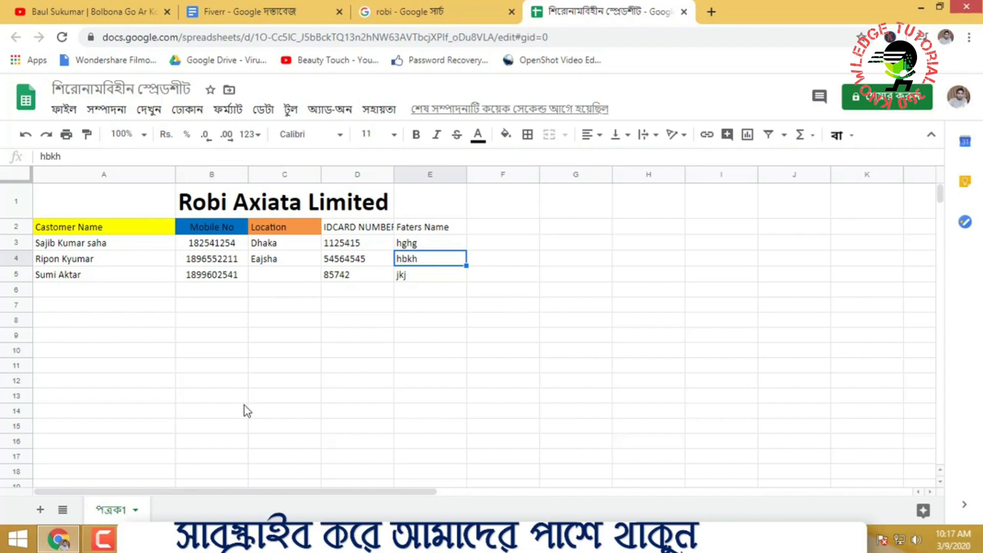
pyautogui.click(101, 540)
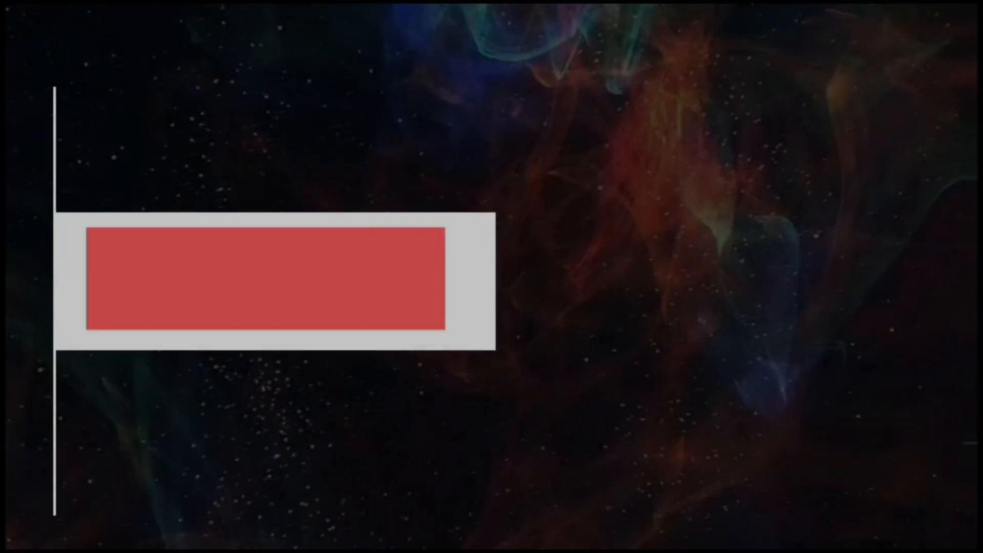